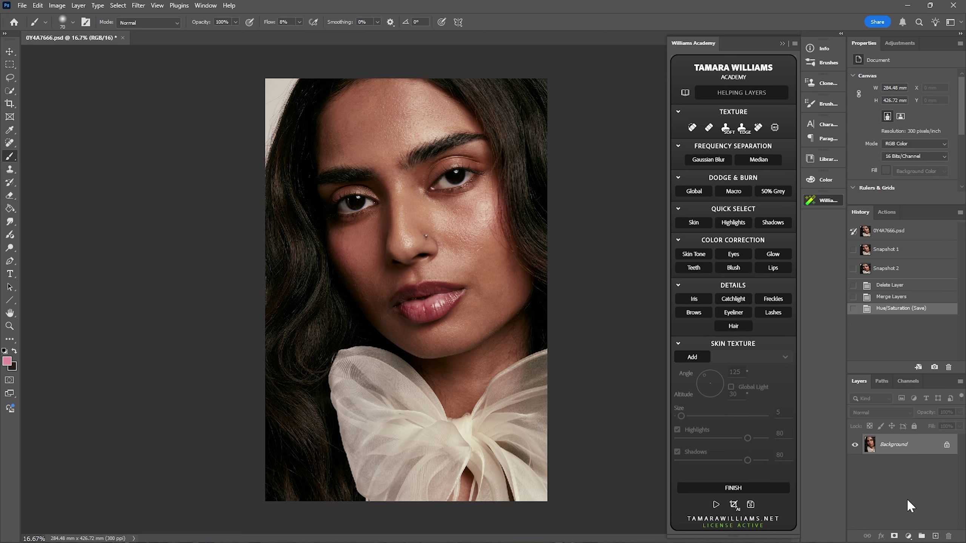
Step: Add a Curves adjustment layer above the Background and name it Dodge
left_click(909, 537)
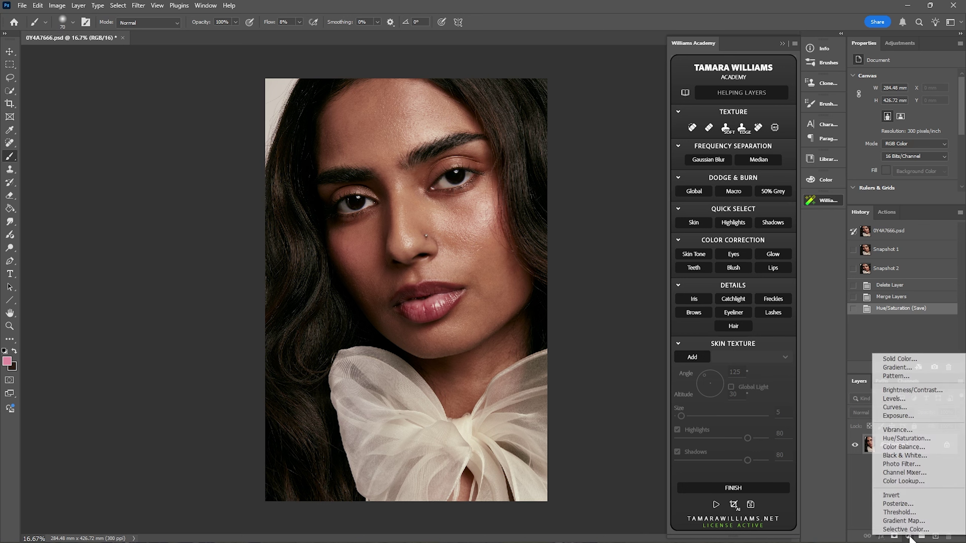
left_click(894, 412)
double_click(914, 444)
type("Dodge")
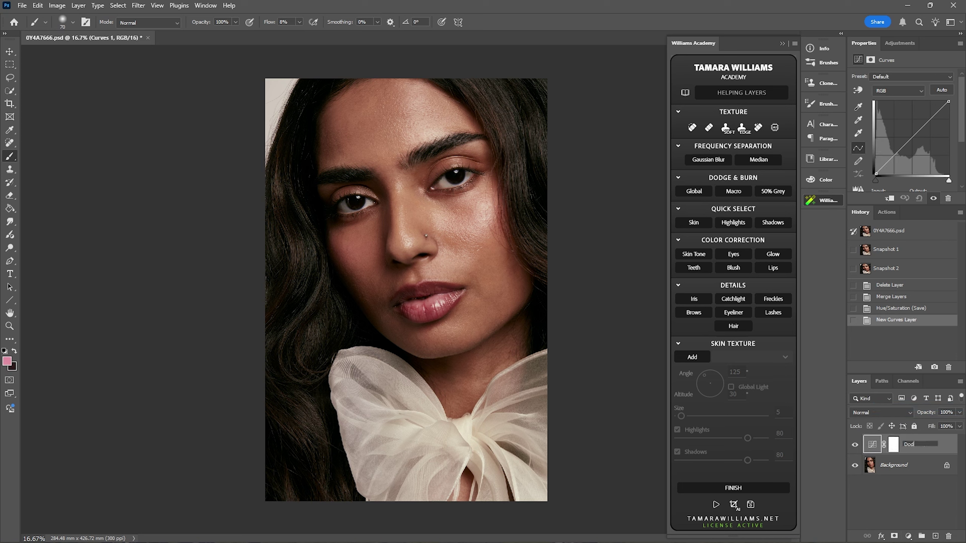
key("Return")
Step: Raise the midtones of the Dodge curve to brighten the image and invert the layer's mask to black
left_click_drag(918, 129, 911, 124)
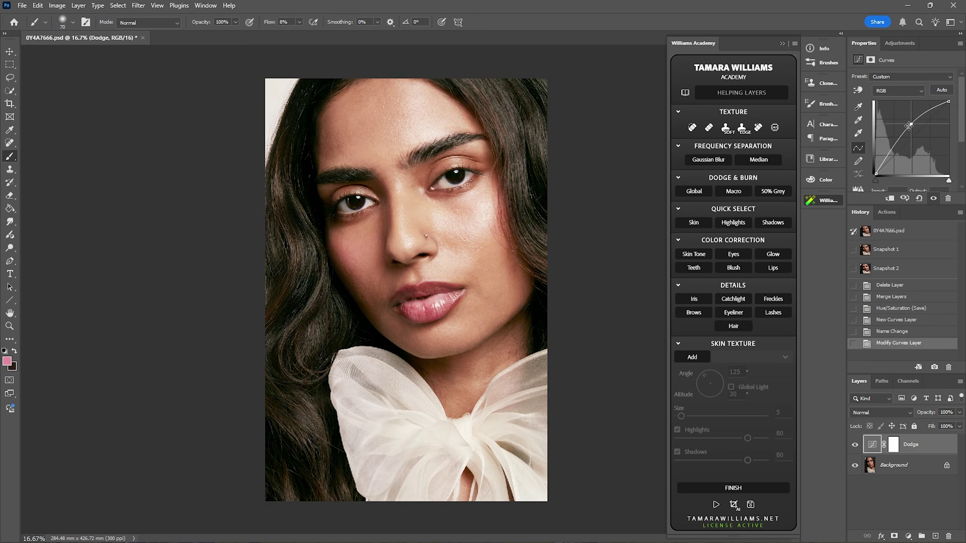
left_click(893, 446)
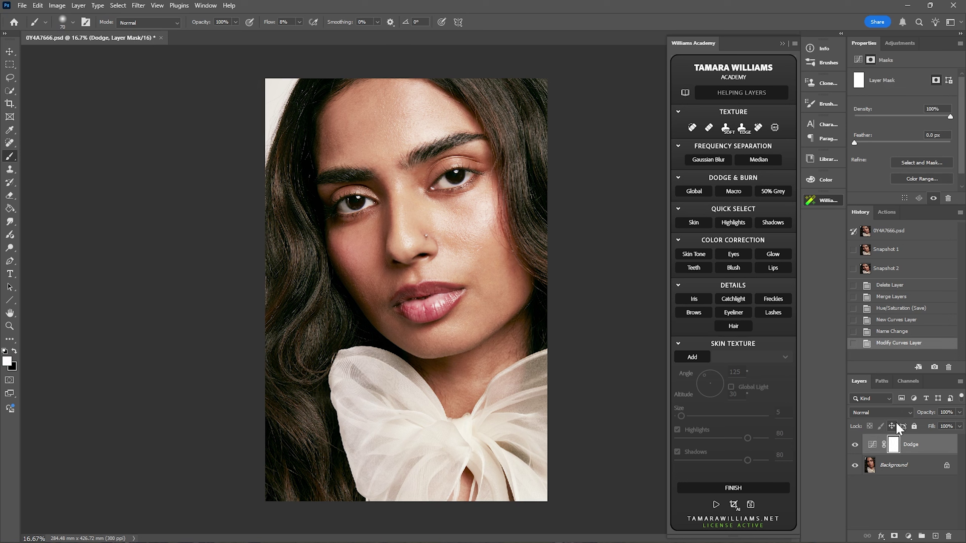
key("ctrl+i")
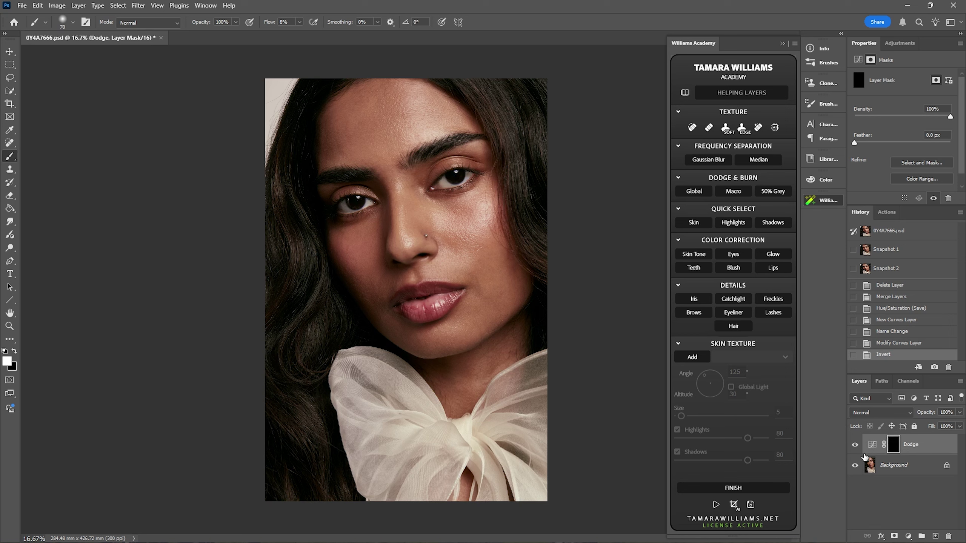
Step: Add another Curves adjustment layer above Dodge and name it Burn
left_click(909, 535)
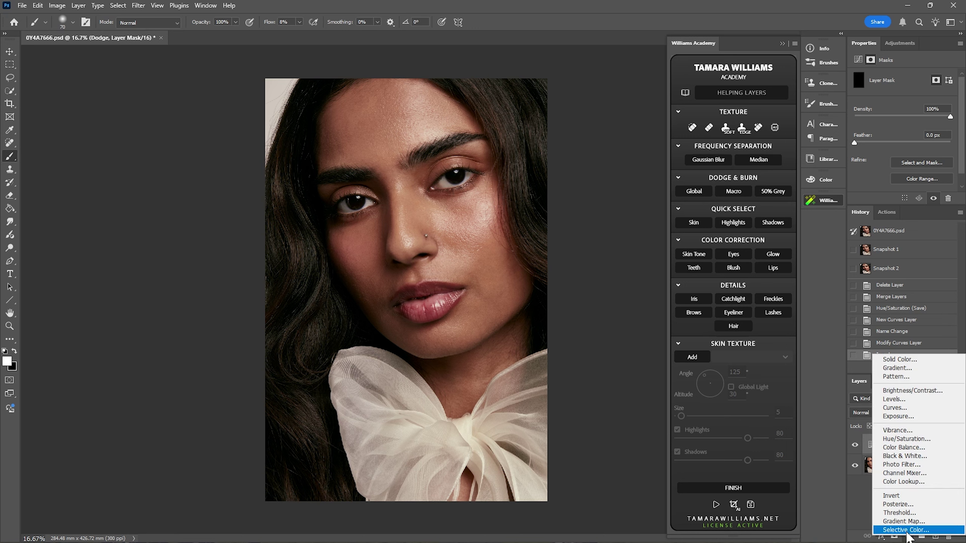
left_click(894, 408)
double_click(914, 445)
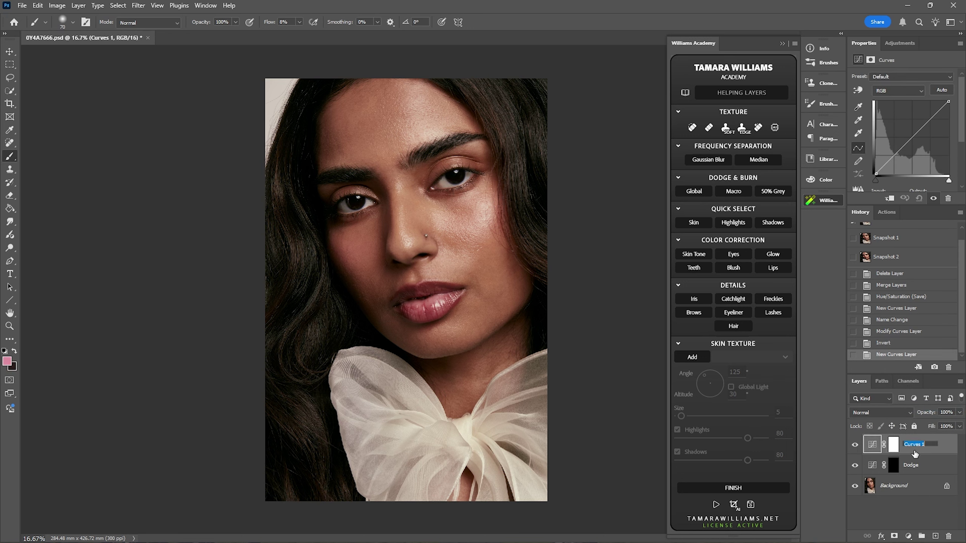
type("Burn")
key("Return")
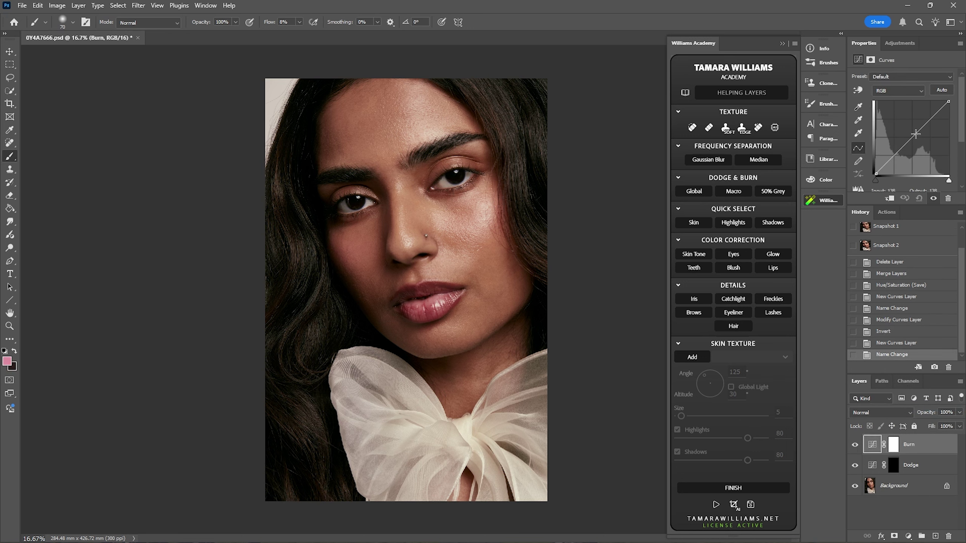
Step: Lower the midtones of the Burn curve to darken the image and invert the layer's mask to black
left_click_drag(915, 133, 918, 141)
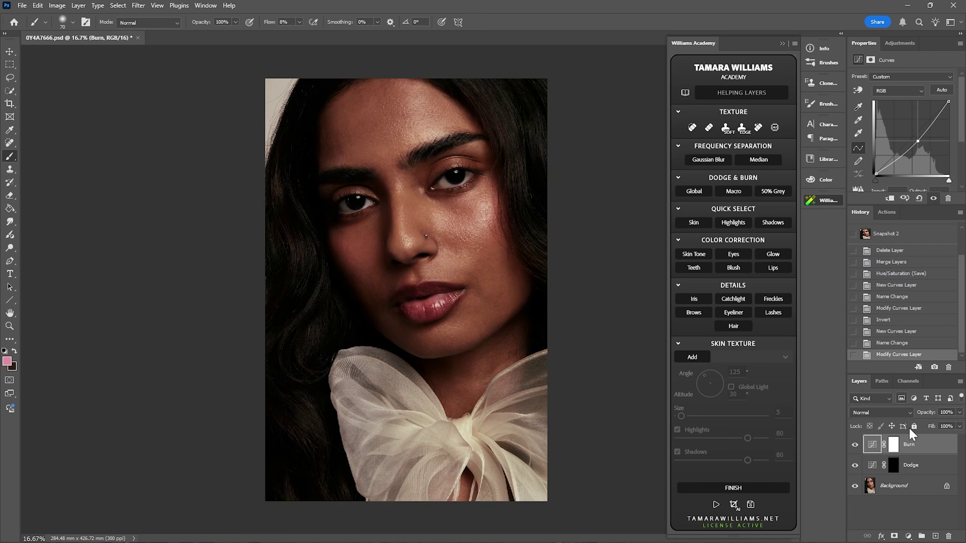
left_click(893, 444)
key("ctrl+i")
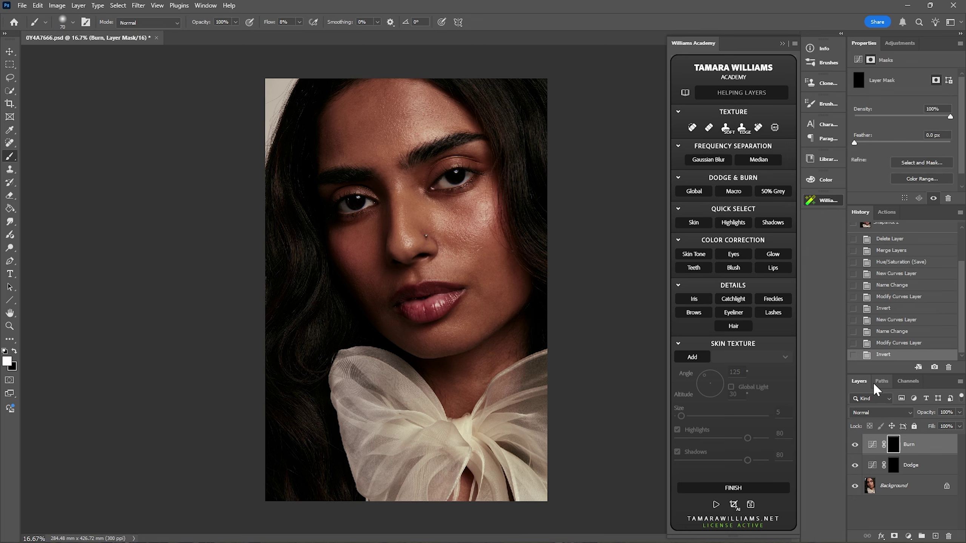
Step: Set the Brush to 28 px and 1% flow and paint a first white stroke on the Dodge mask over the cheek beside the nose
key("z")
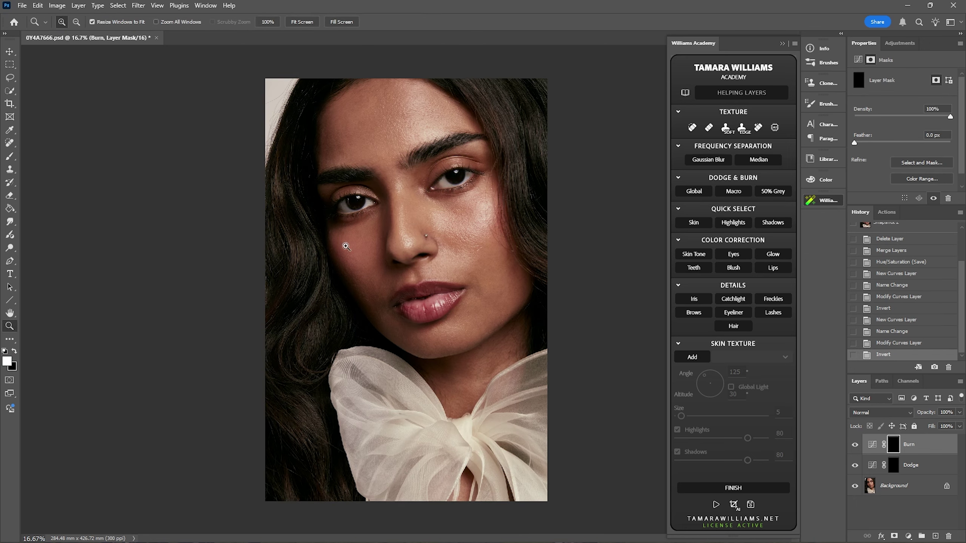
left_click(457, 217)
left_click(476, 220)
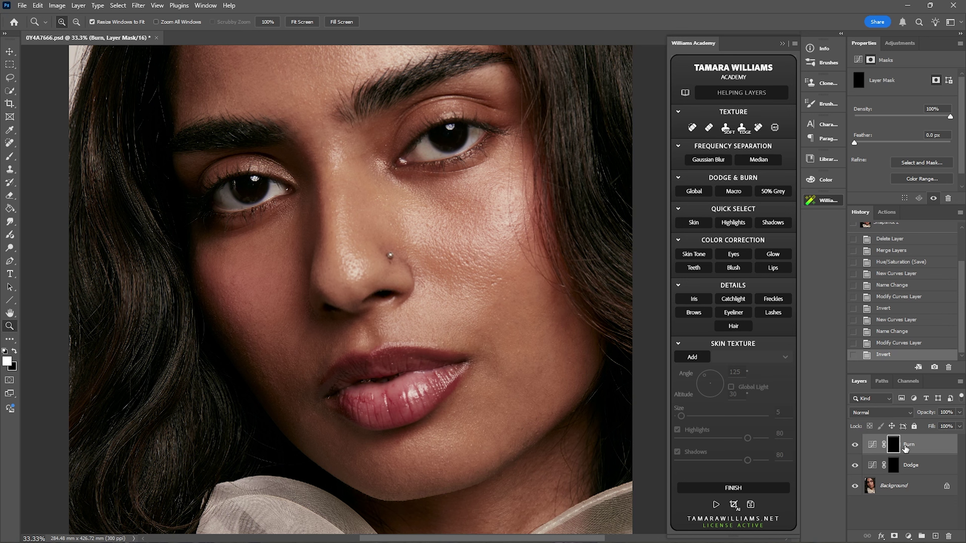
left_click(912, 468)
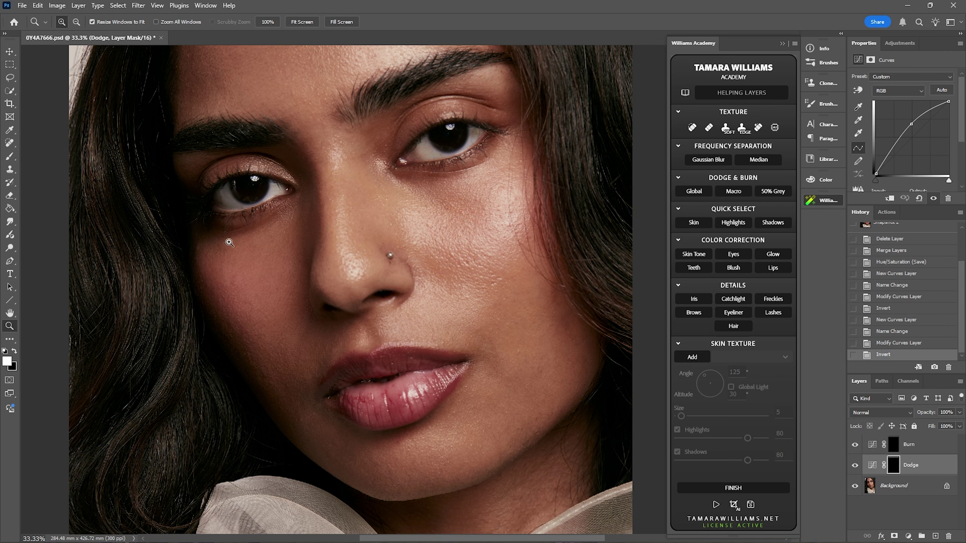
left_click(10, 156)
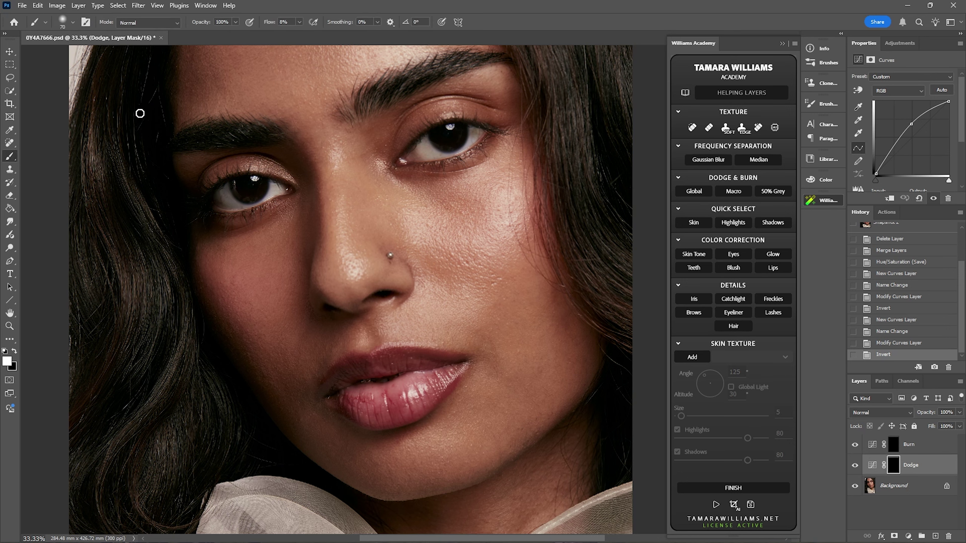
left_click(73, 23)
left_click(65, 54)
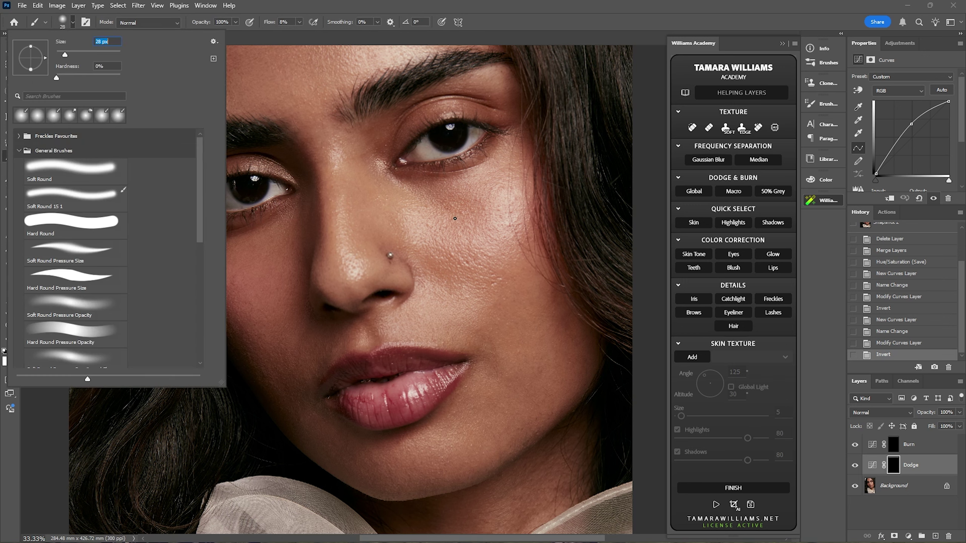
left_click(299, 21)
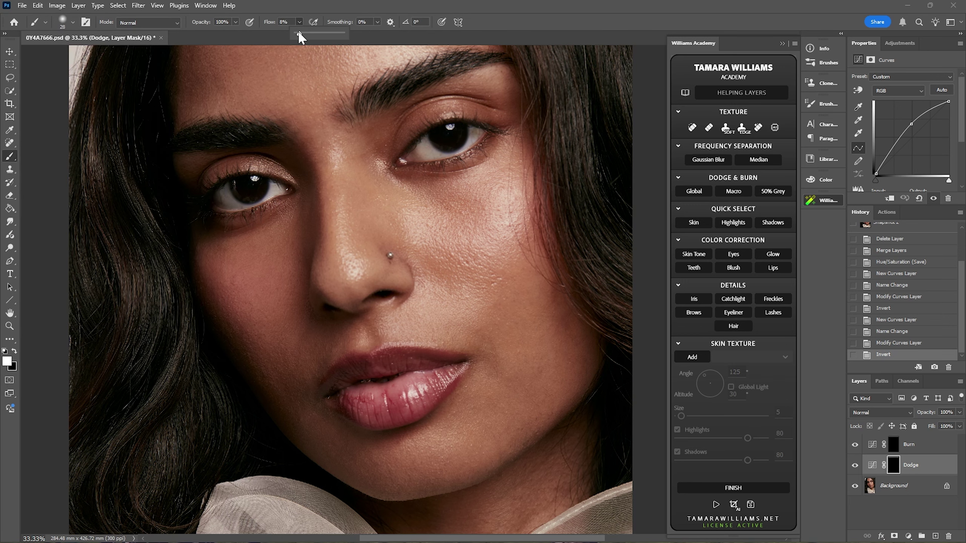
left_click(263, 24)
left_click_drag(451, 266, 450, 204)
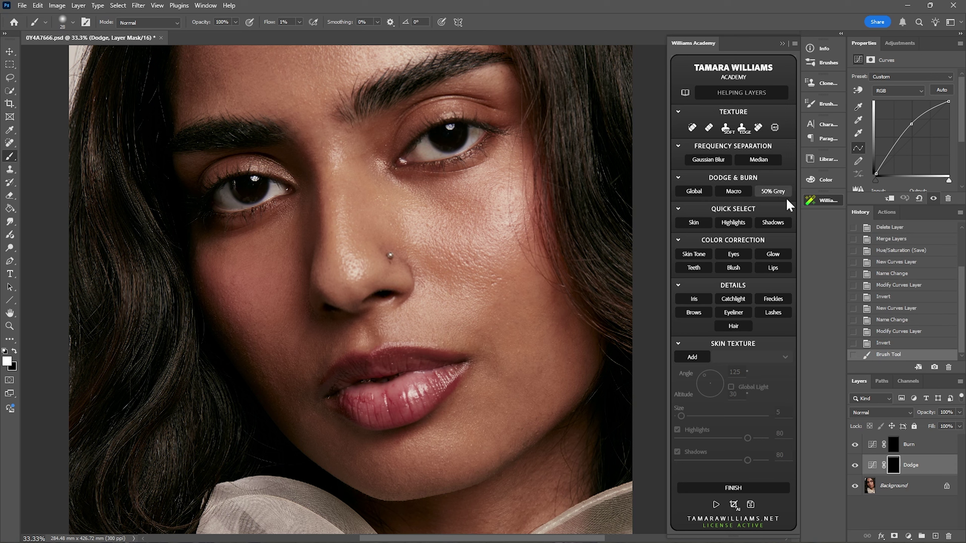
Step: Enable Transfer for the brush with opacity jitter controlled by Pen Pressure
left_click(824, 103)
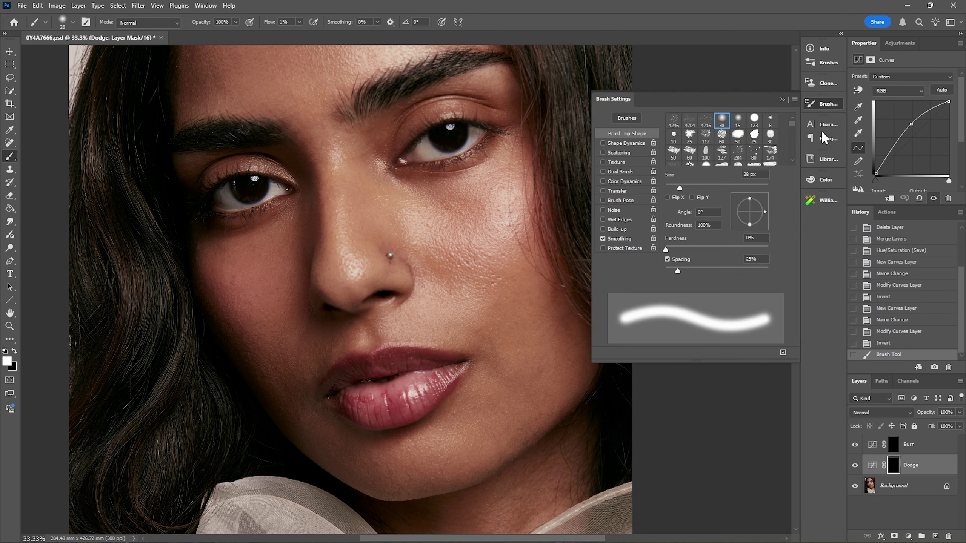
left_click(603, 190)
left_click(619, 191)
left_click(708, 138)
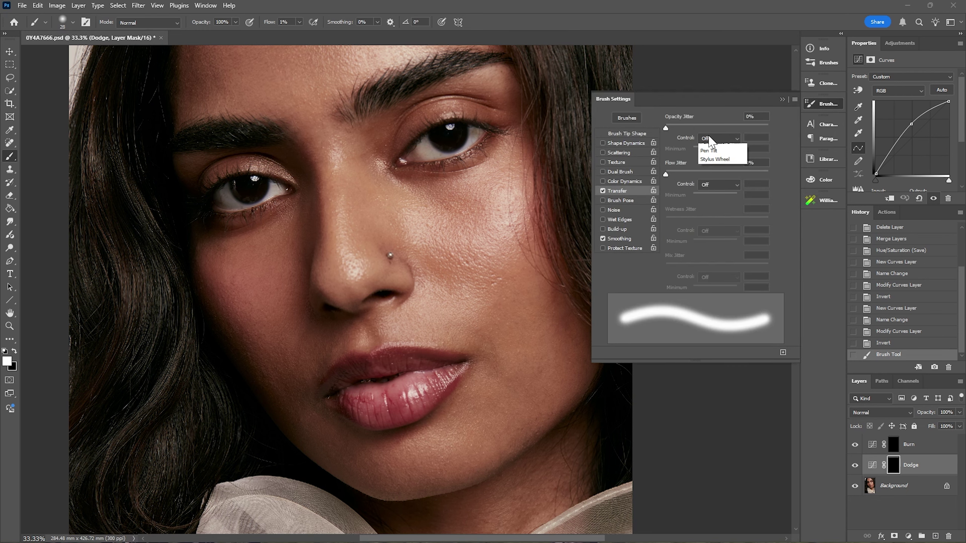
left_click(710, 166)
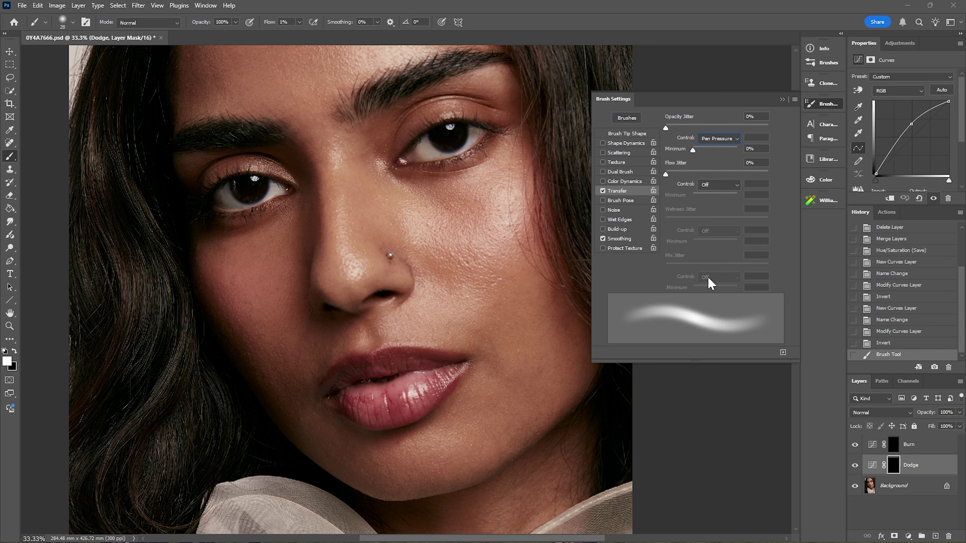
left_click(823, 200)
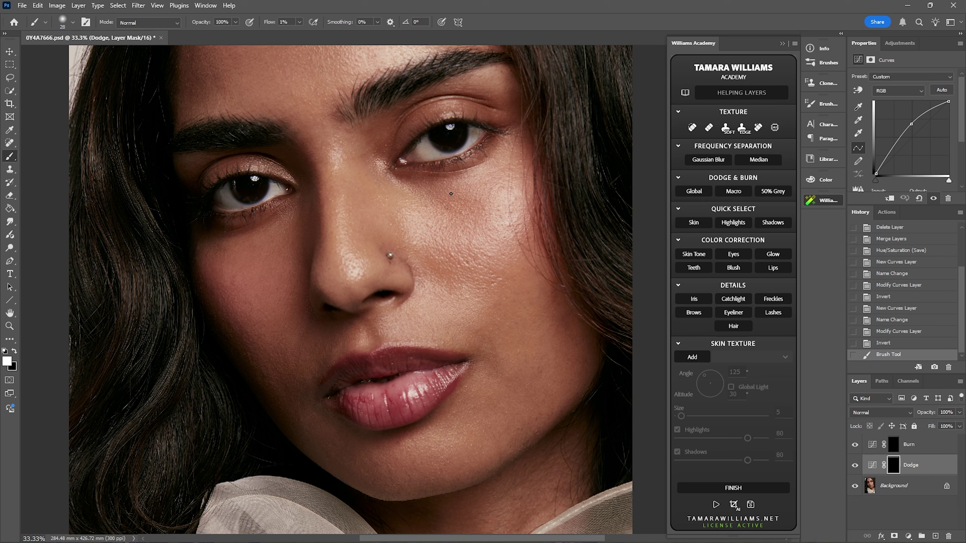
Step: Paint short white strokes on the Dodge mask to lighten dark patches on the brighter cheek below the eye
left_click(462, 228)
left_click(458, 229)
left_click(454, 229)
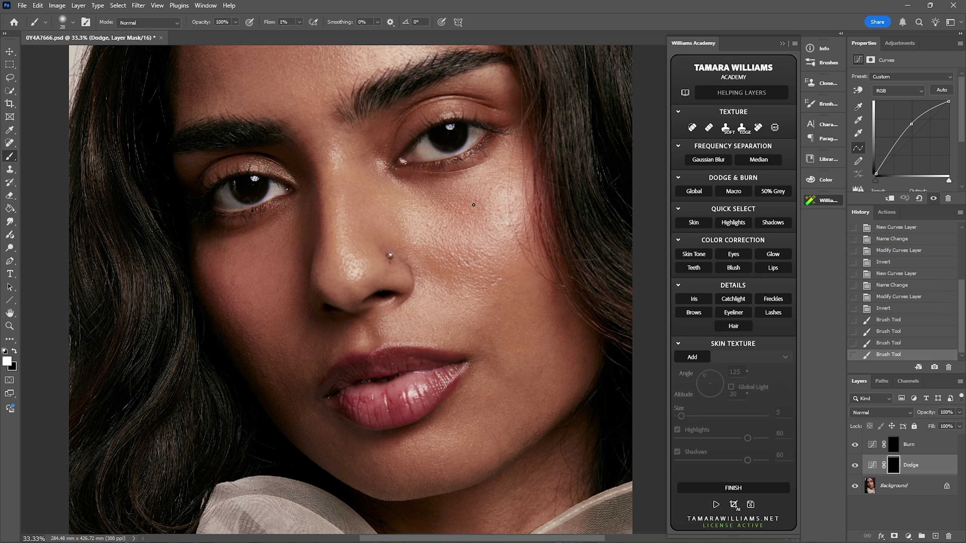
left_click_drag(482, 205, 479, 229)
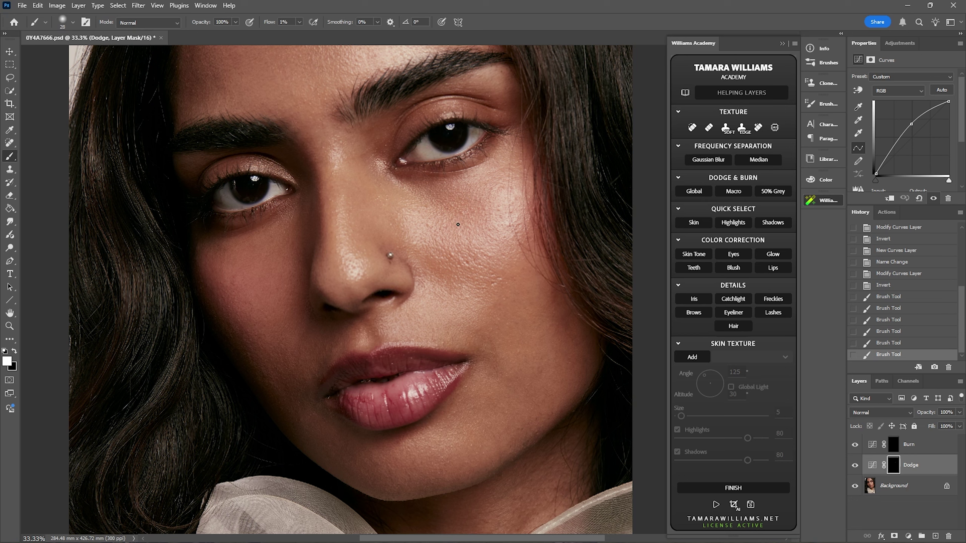
left_click_drag(453, 230, 487, 207)
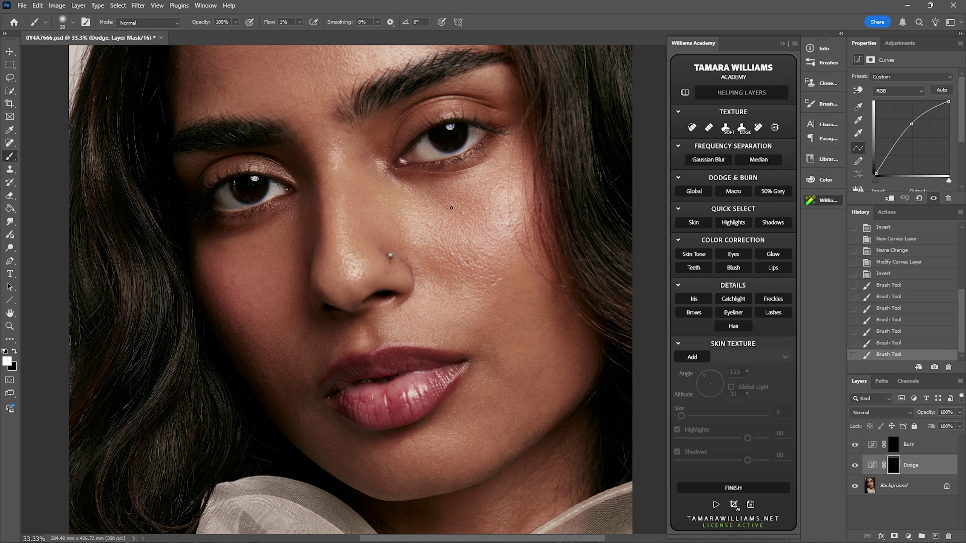
left_click_drag(479, 206, 480, 206)
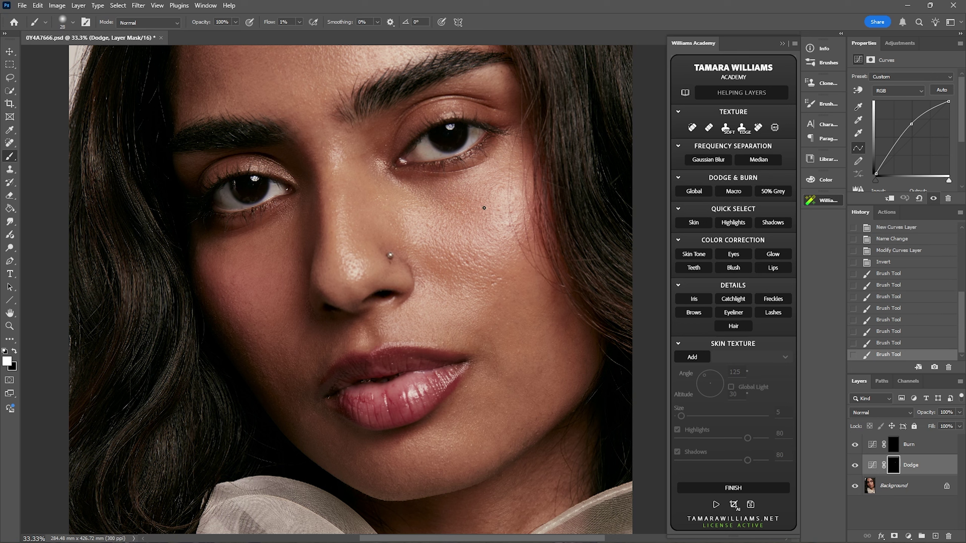
left_click_drag(492, 186, 434, 219)
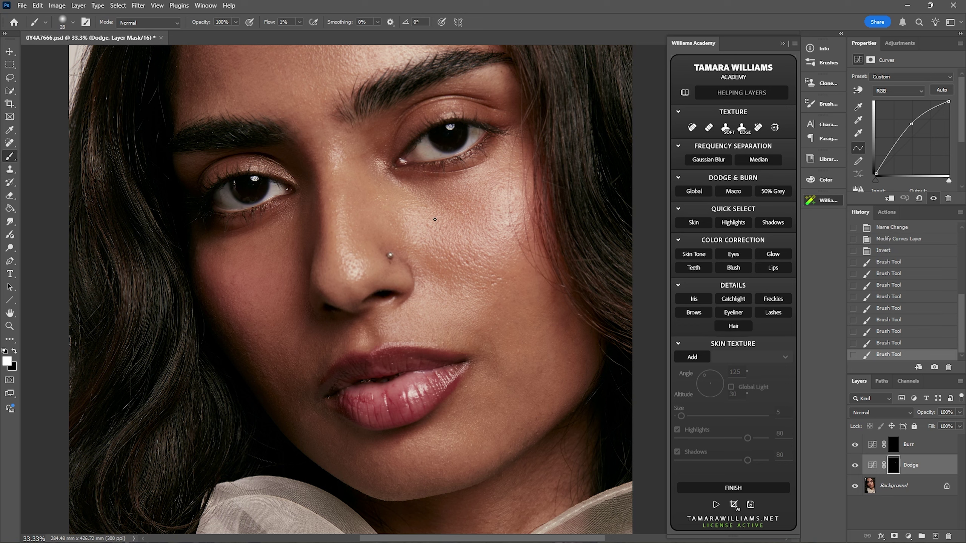
Step: Compare the cheek with the Dodge layer hidden and shown
left_click(855, 465)
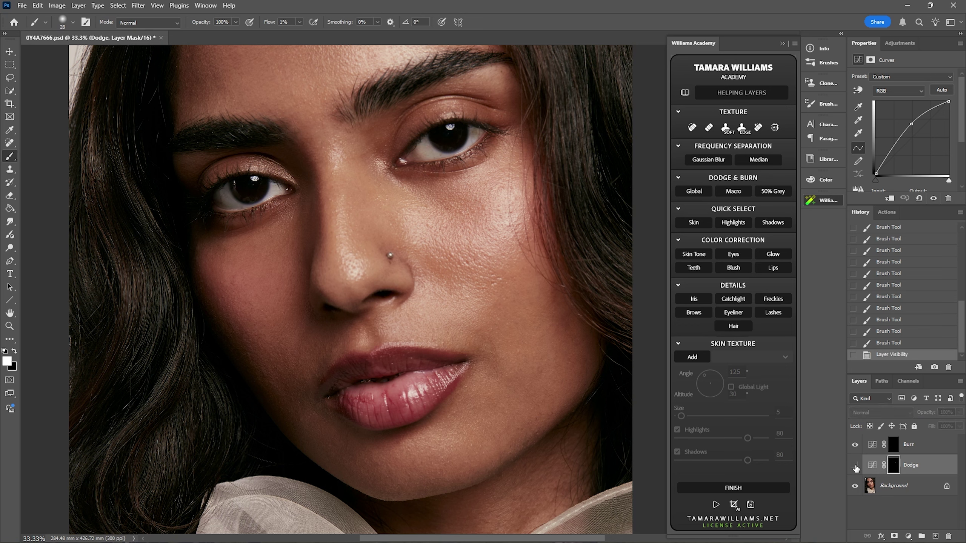
left_click(855, 466)
left_click(854, 467)
left_click(855, 465)
left_click(855, 466)
left_click(855, 466)
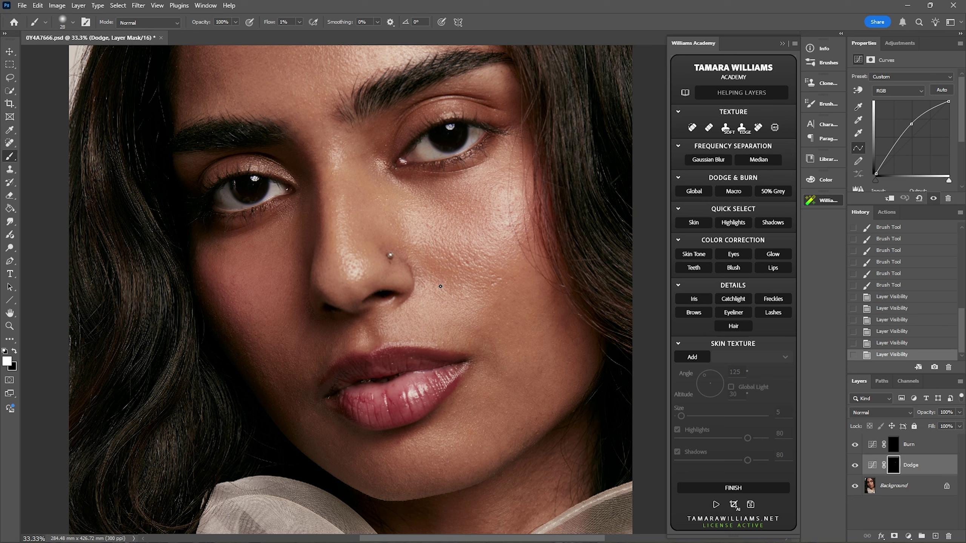
Step: Lighten dark patches on the Dodge mask across the cheek beside the nose and up to the inner eye corner
mouse_move(433, 267)
left_mouse_down()
mouse_move(439, 283)
mouse_move(420, 257)
left_mouse_up()
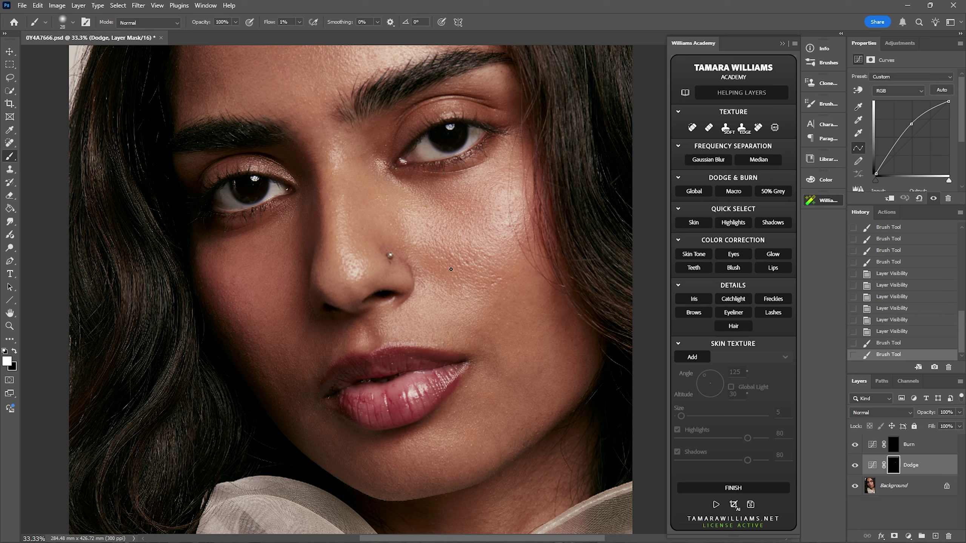
left_click_drag(455, 264, 466, 246)
left_click_drag(476, 286, 450, 291)
mouse_move(423, 251)
left_mouse_down()
mouse_move(463, 265)
mouse_move(427, 263)
mouse_move(443, 303)
mouse_move(408, 156)
left_mouse_up()
Step: Dodge the area under the eye with a 50 px brush and the outer cheek with a 30 px brush
key("]")
key("]")
mouse_move(458, 182)
left_mouse_down()
mouse_move(442, 189)
mouse_move(468, 203)
left_mouse_up()
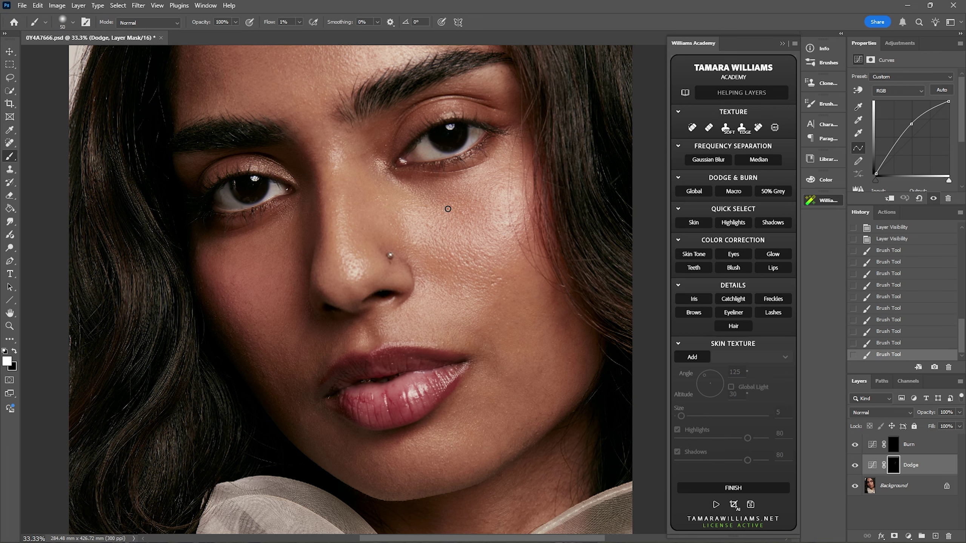
key("bracketleft")
key("bracketleft")
mouse_move(520, 175)
left_mouse_down()
mouse_move(520, 209)
mouse_move(503, 211)
mouse_move(519, 223)
mouse_move(510, 242)
left_mouse_up()
Step: Burn a bright patch on the lower outer cheek on the Burn mask, with 4% flow and a 45 px brush
left_click(891, 448)
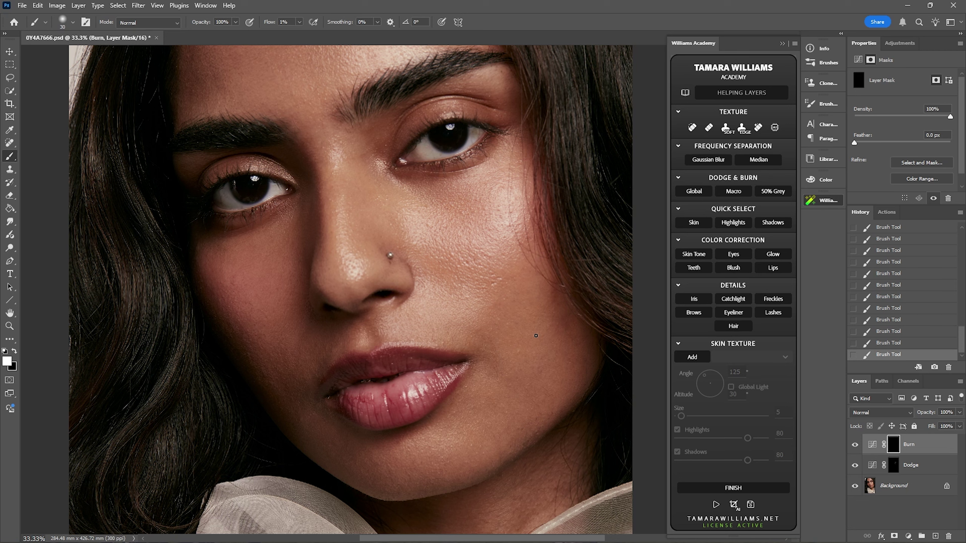
left_click_drag(300, 22, 302, 38)
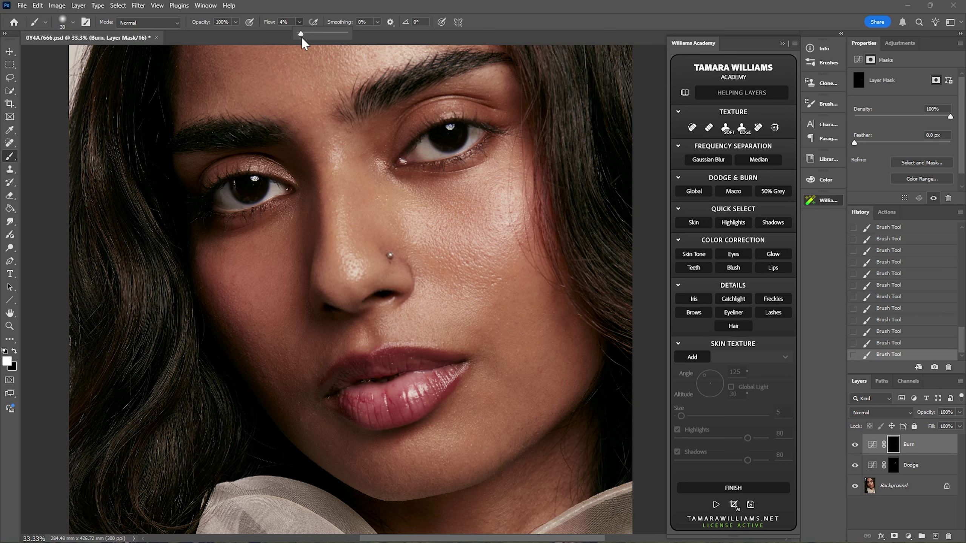
left_click(544, 323)
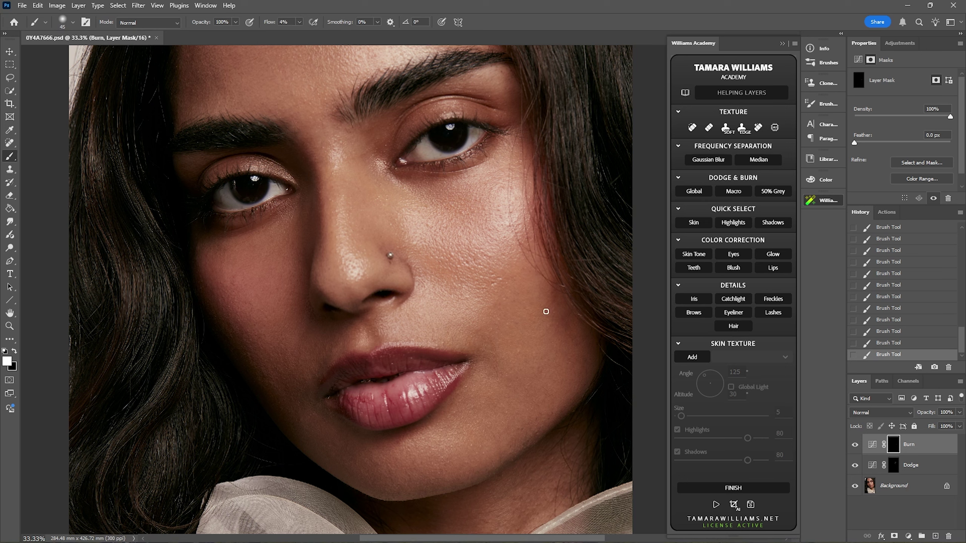
key("bracketright")
Step: Compare the lower cheek with the Burn layer hidden and shown
left_click(854, 445)
left_click(854, 445)
left_click(855, 445)
left_click(854, 444)
Step: Burn the cheek above the mouth corner and dodge the dark spots around it on the Dodge mask
mouse_move(473, 322)
left_mouse_down()
mouse_move(470, 310)
mouse_move(478, 331)
mouse_move(491, 320)
left_mouse_up()
left_click(903, 470)
left_click_drag(481, 334, 484, 338)
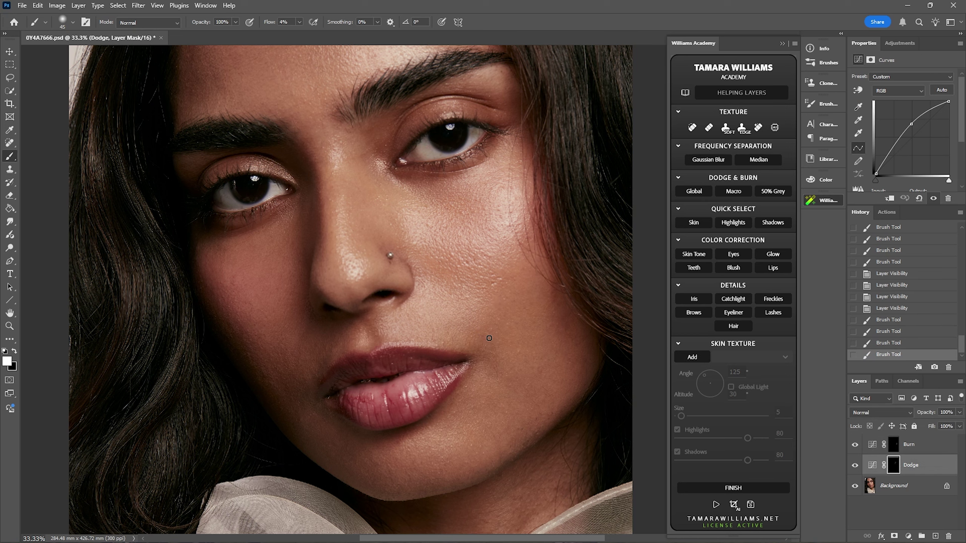
left_click(490, 316)
left_click(470, 302)
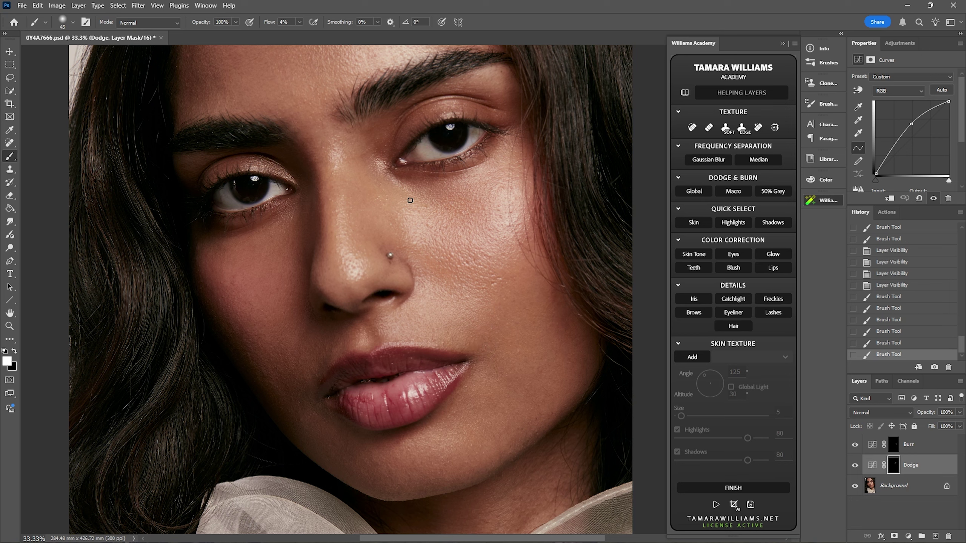
Step: Dodge the dark spots from the inner under-eye area up to the inner end of the eyebrow on the Dodge mask
left_click(415, 178)
left_click(371, 139)
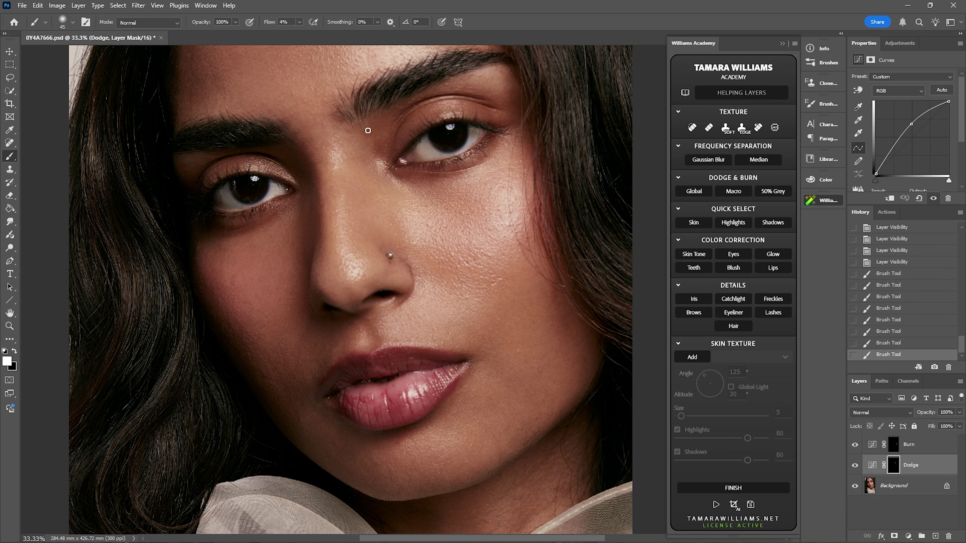
left_click(370, 132)
left_click(366, 130)
left_click(373, 125)
left_click(379, 115)
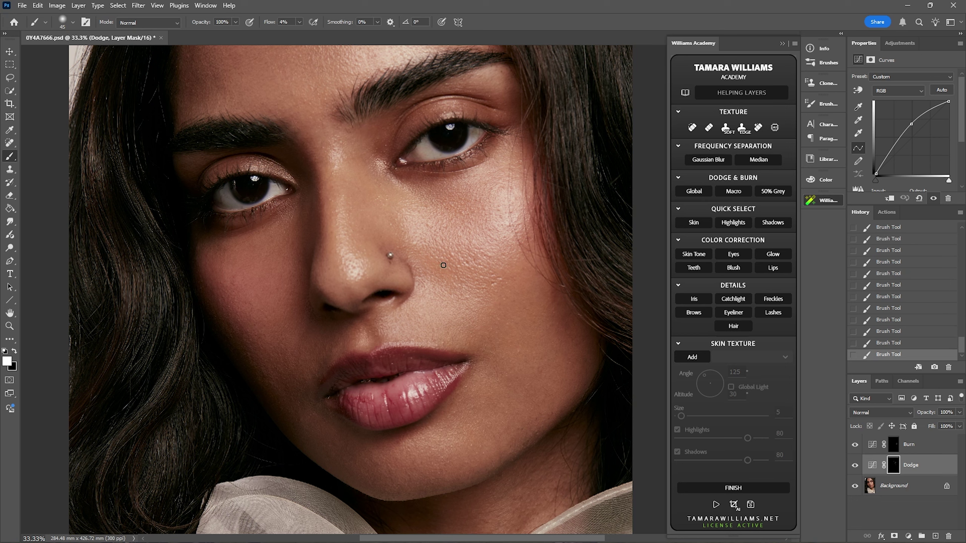
Step: Even out the lower face and forehead by alternating between the Burn and Dodge masks with the 45 px brush
left_click(922, 448)
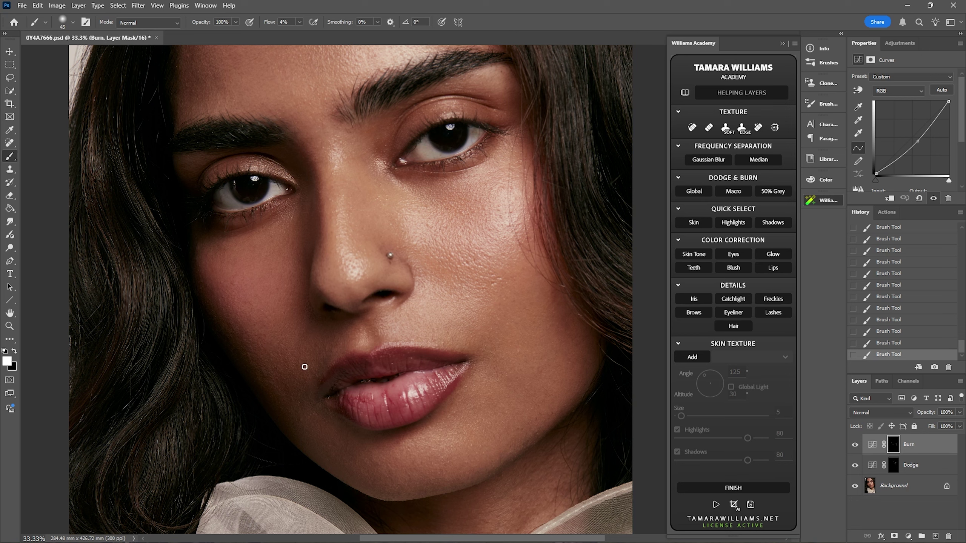
key("alt+bracketleft")
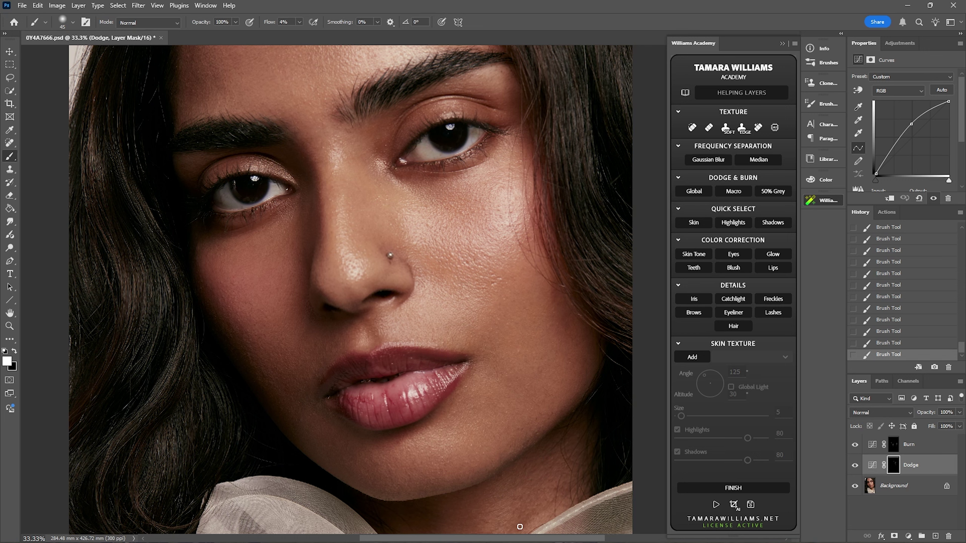
scroll(280, 211, "up", 4)
scroll(280, 211, "left", 2)
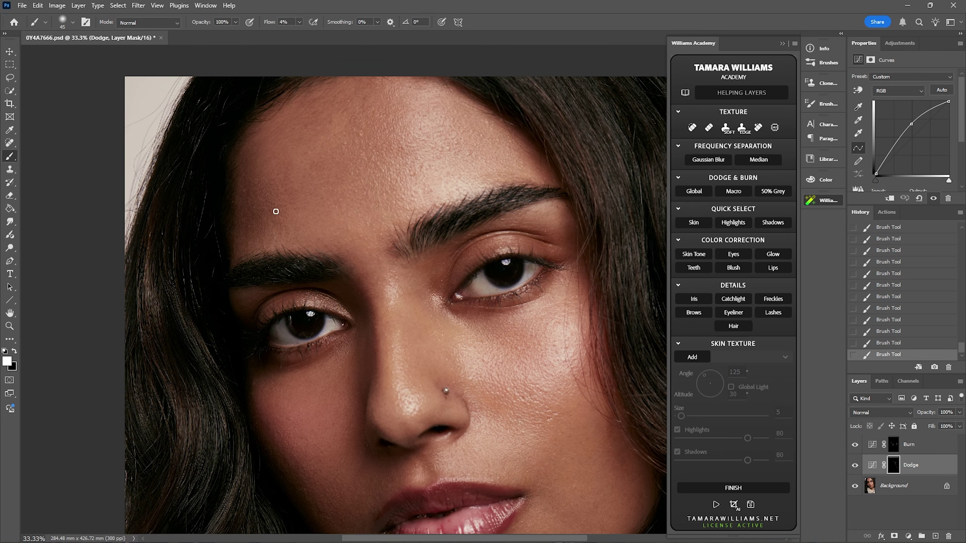
key("alt+bracketright")
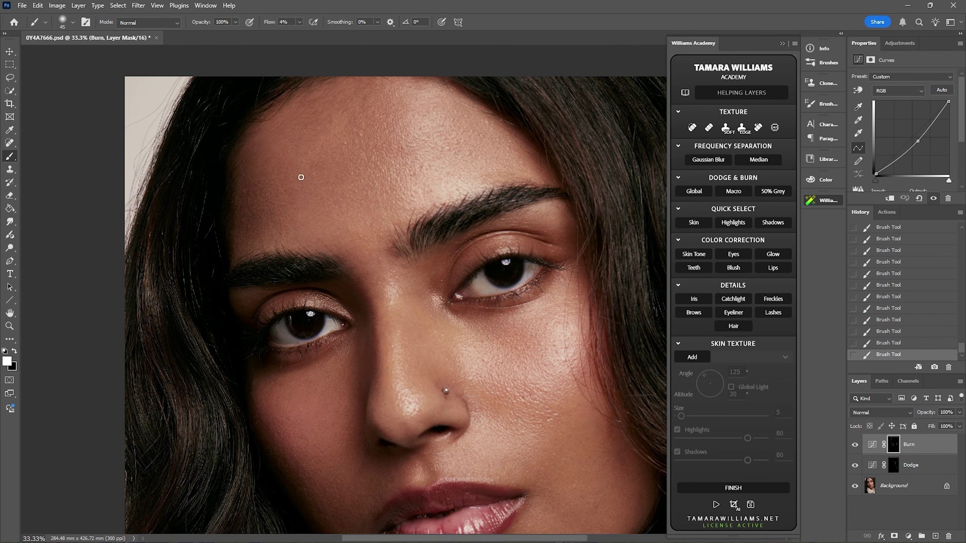
key("alt+bracketleft")
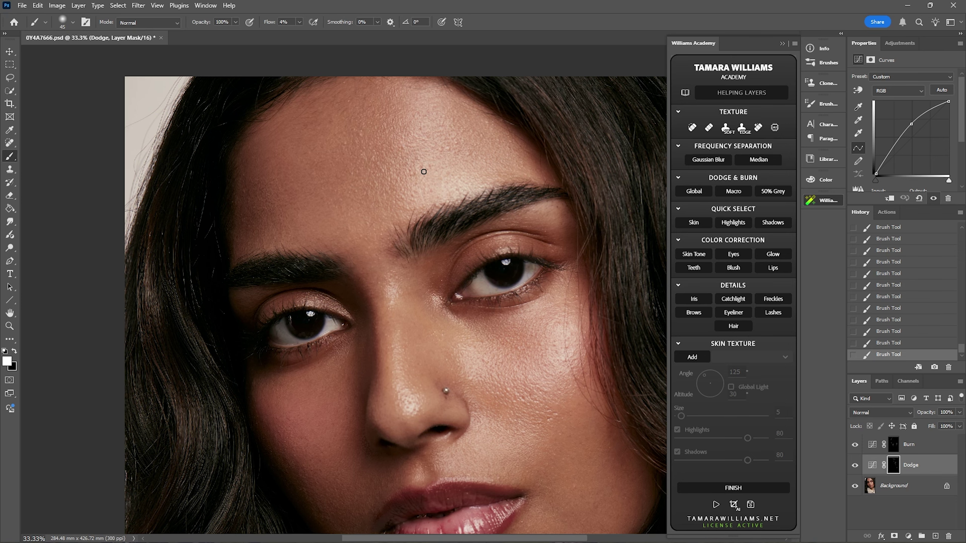
Step: Burn uneven patches around the neck on the Burn mask and return to the Dodge mask for the area between the eyebrows
key("ctrl+minus")
left_click_drag(452, 381, 389, 178)
key("alt+bracketright")
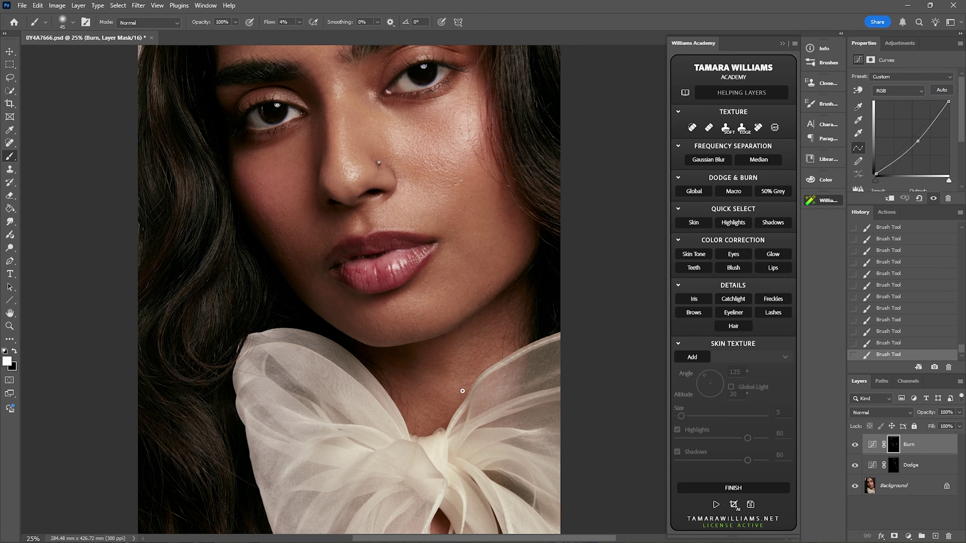
left_click_drag(342, 236, 377, 379)
key("alt+bracketleft")
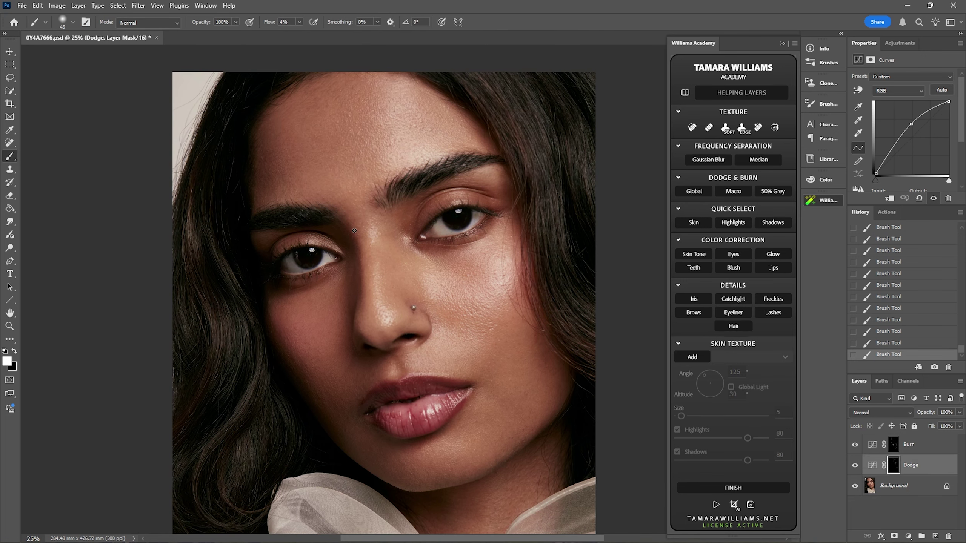
Step: Enlarge the brush to 175 px and work on broader areas of the face, switching from the Dodge mask to the Burn mask
key("ctrl+minus")
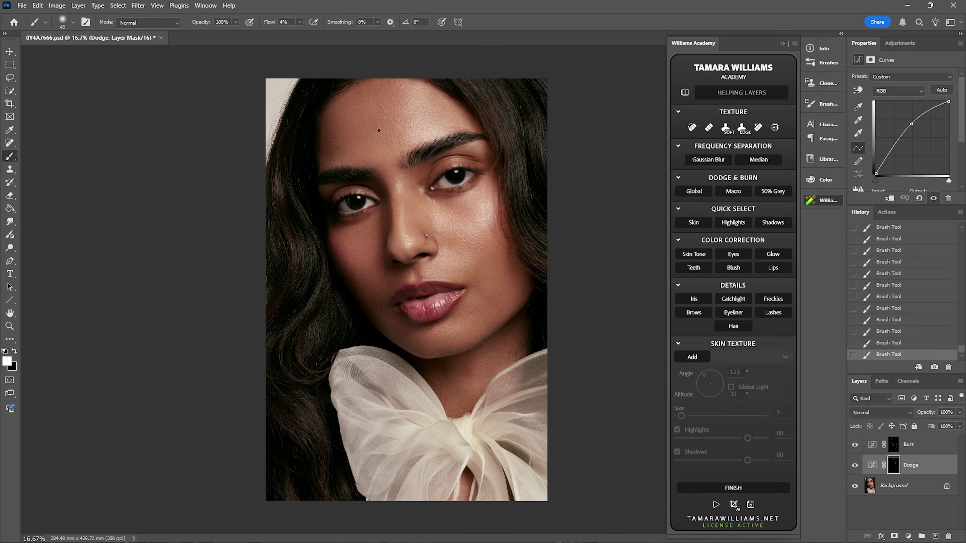
key("bracketright")
key("bracketright")
key("bracketright")
key("bracketright")
key("bracketright")
key("bracketright")
key("bracketright")
key("bracketright")
key("bracketright")
key("alt+bracketright")
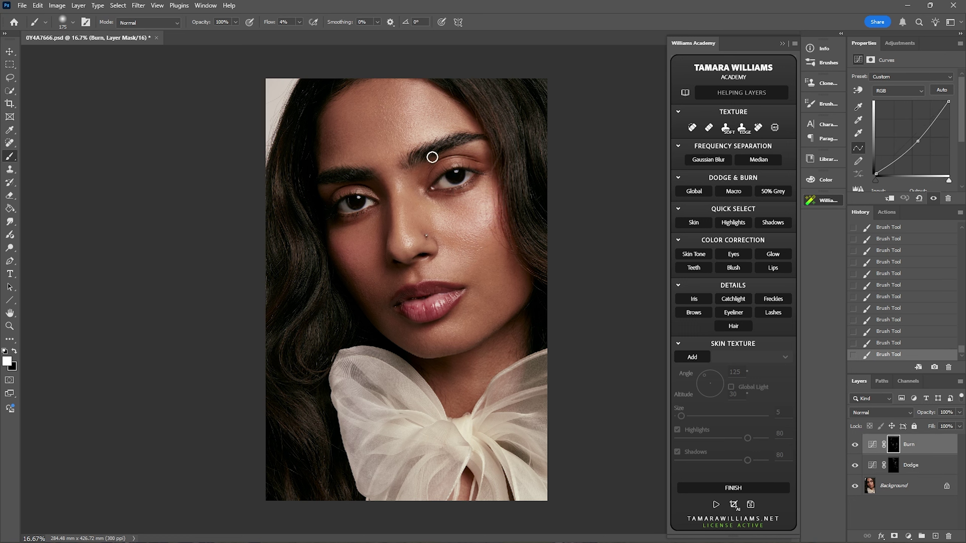
Step: Return to the Dodge mask and reduce the brush to 90 px for smaller areas of the face
key("alt+bracketleft")
key("bracketleft")
key("bracketleft")
key("bracketleft")
key("bracketleft")
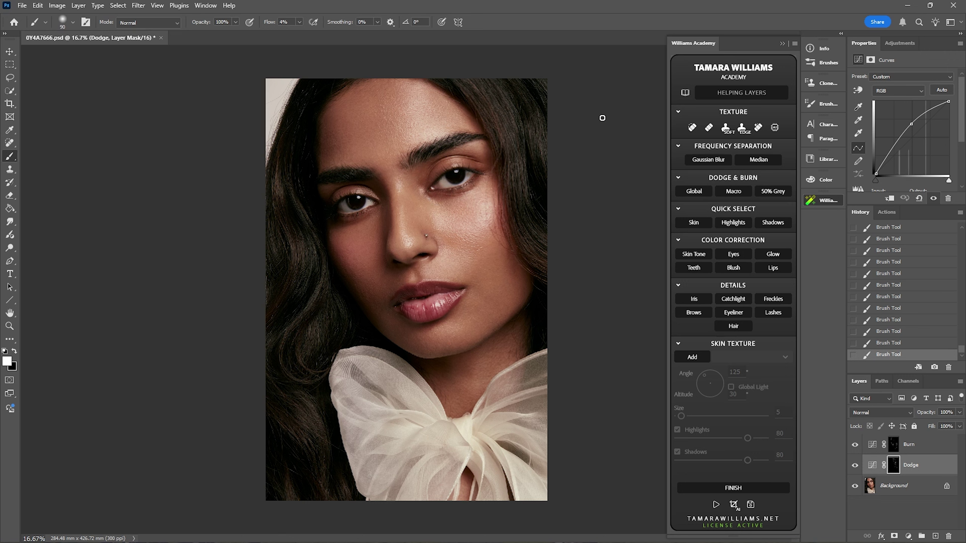
Step: Compare the portrait before and after dodging and burning by alternating between Snapshot 2 and Snapshot 3, ending on Snapshot 3
left_click_drag(956, 349, 960, 232)
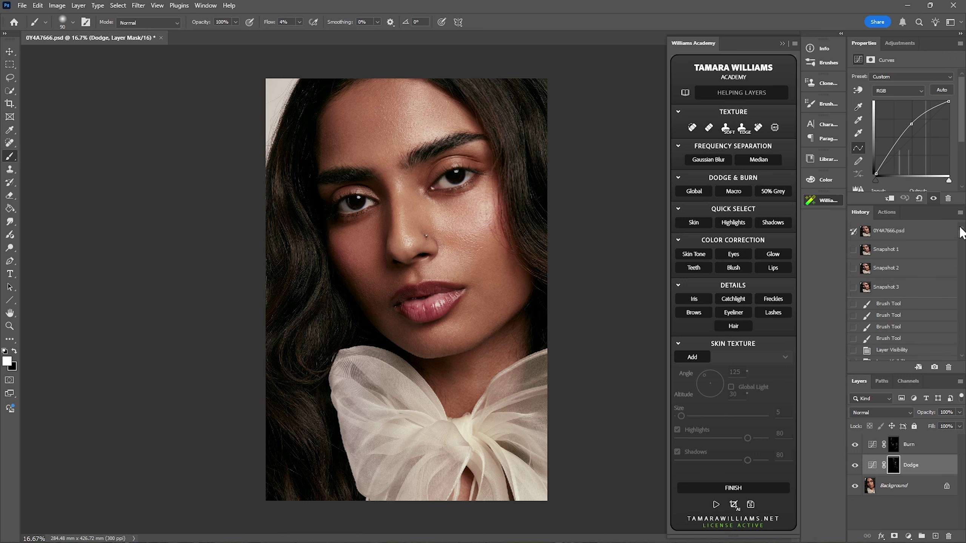
left_click(898, 269)
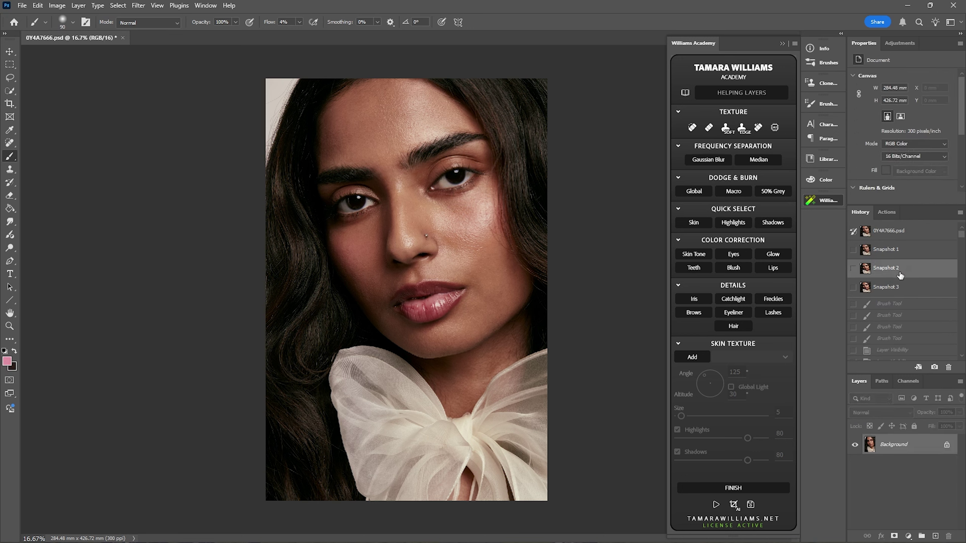
left_click(891, 291)
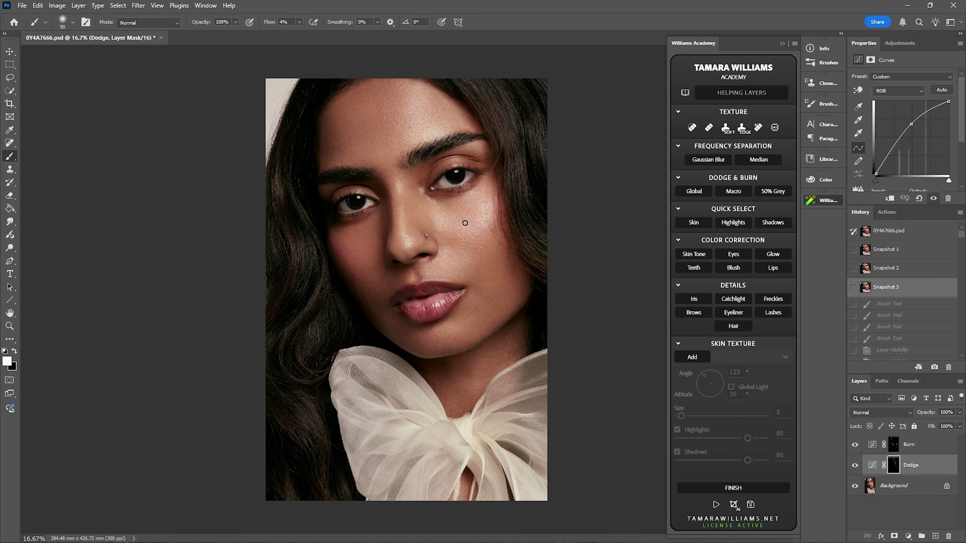
left_click(897, 269)
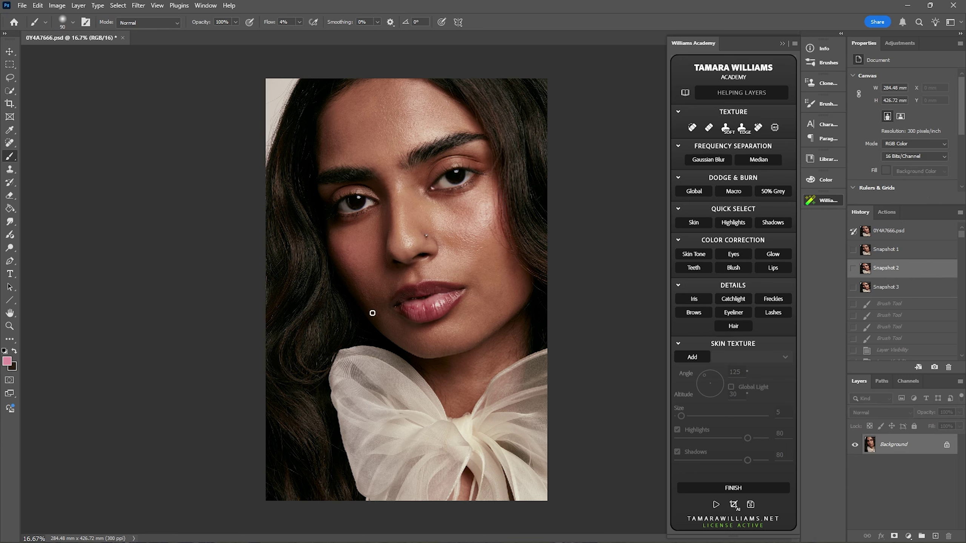
left_click(881, 287)
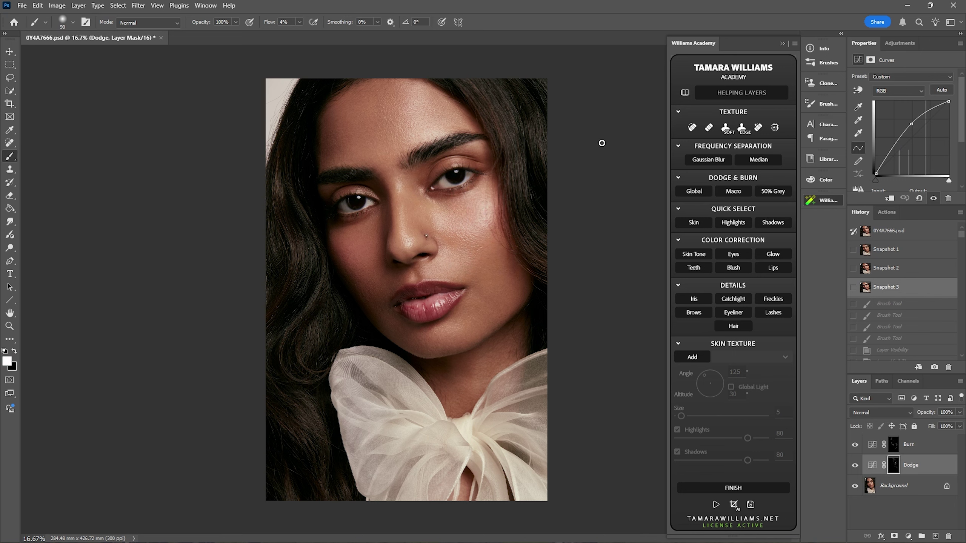
left_click(885, 268)
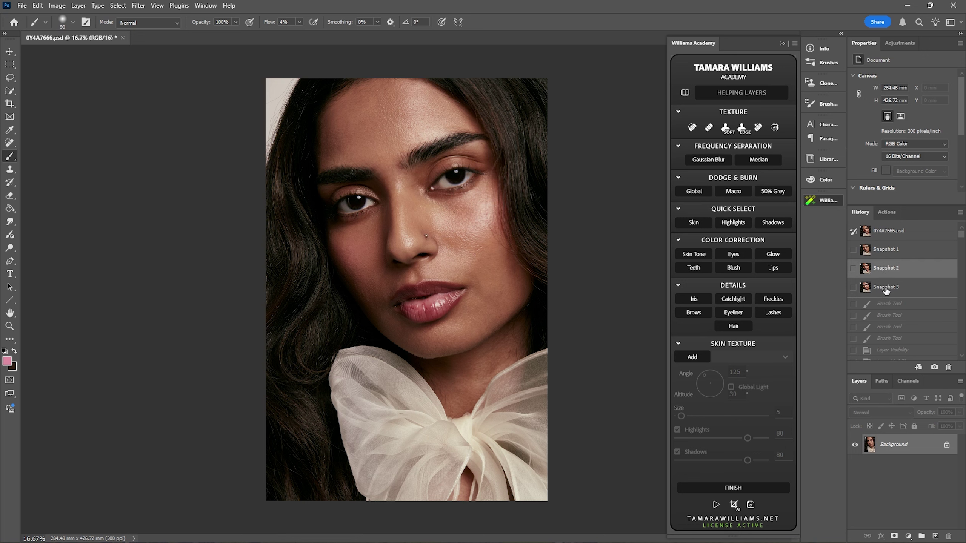
left_click(886, 289)
left_click(889, 271)
left_click(884, 288)
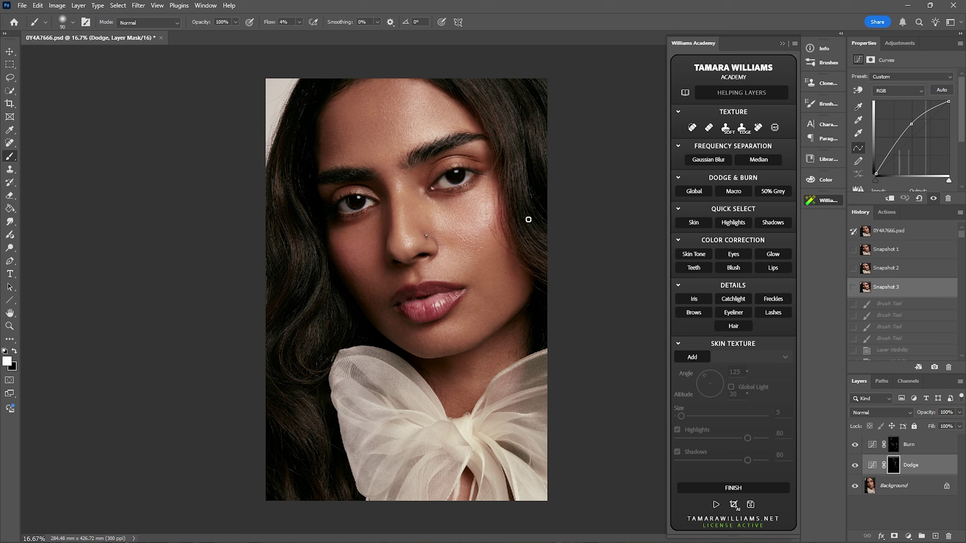
Step: Duplicate the Background layer and apply a High Pass filter to the copy with a slightly adjusted radius
left_click(912, 487)
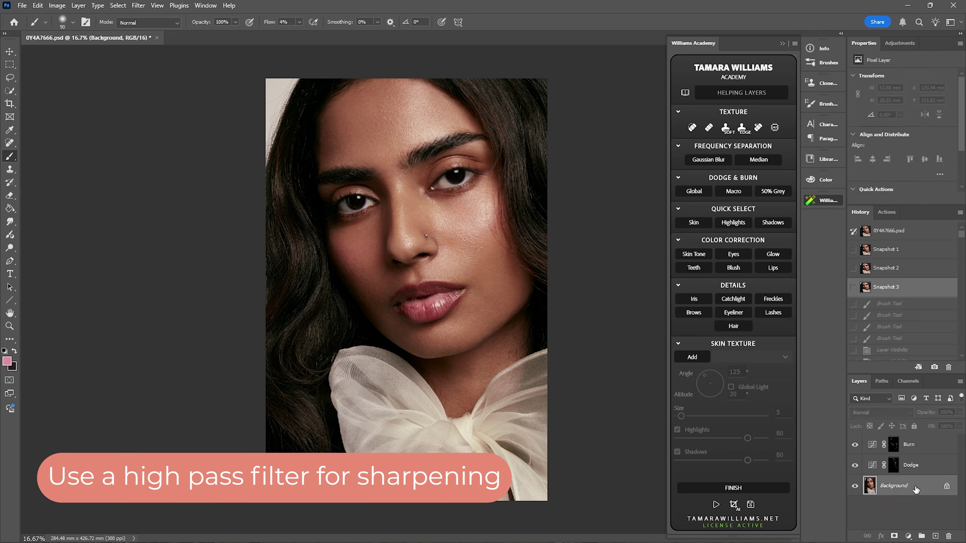
left_click_drag(911, 488, 935, 536)
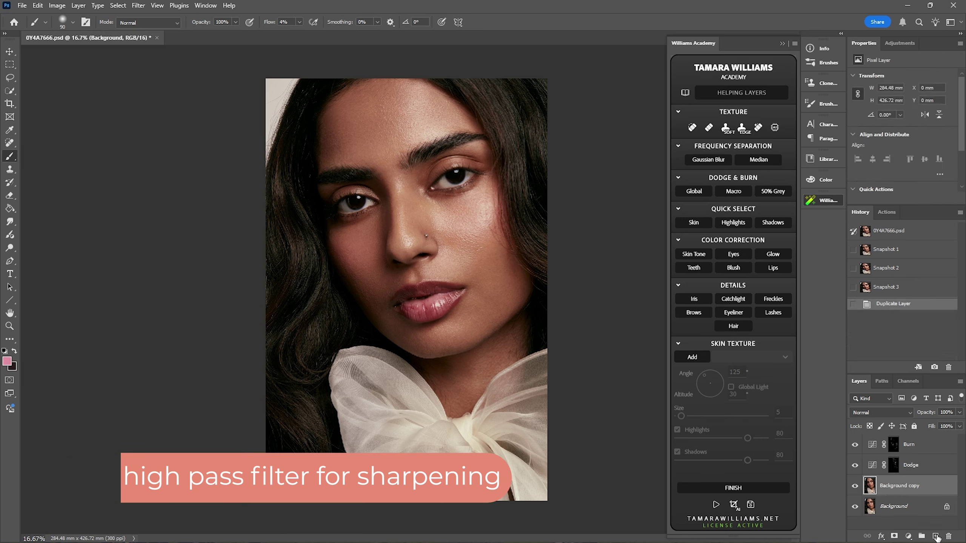
left_click(139, 5)
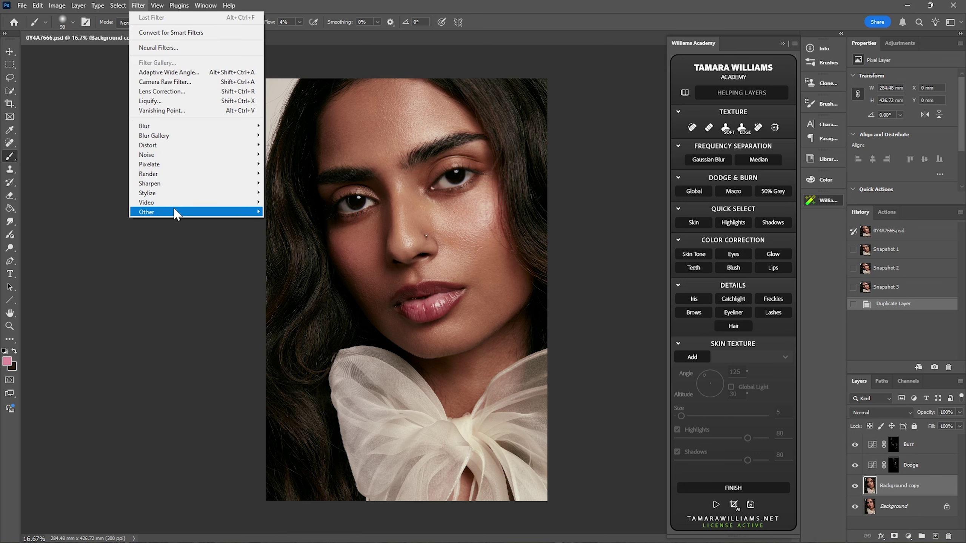
mouse_move(173, 210)
left_click(118, 222)
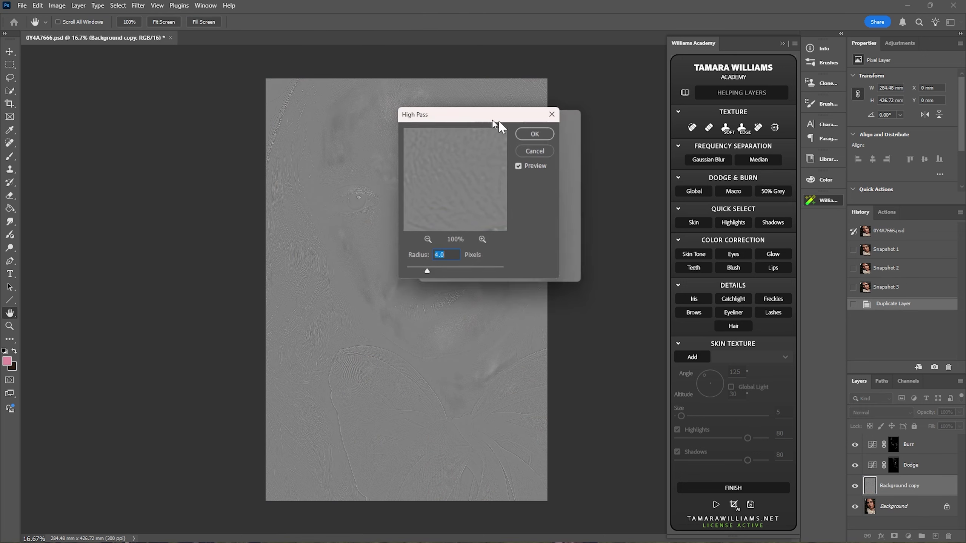
left_click_drag(485, 121, 592, 130)
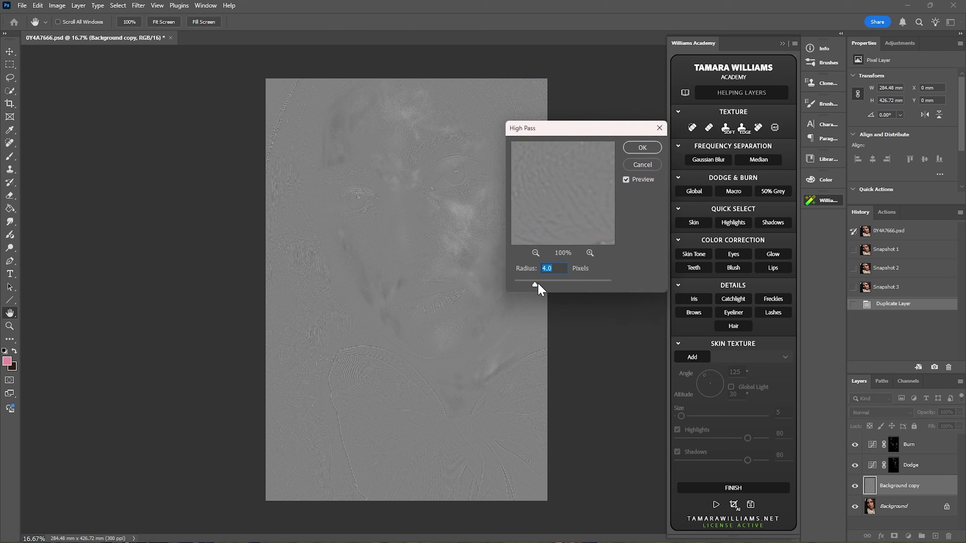
left_click_drag(539, 283, 543, 284)
left_click(641, 147)
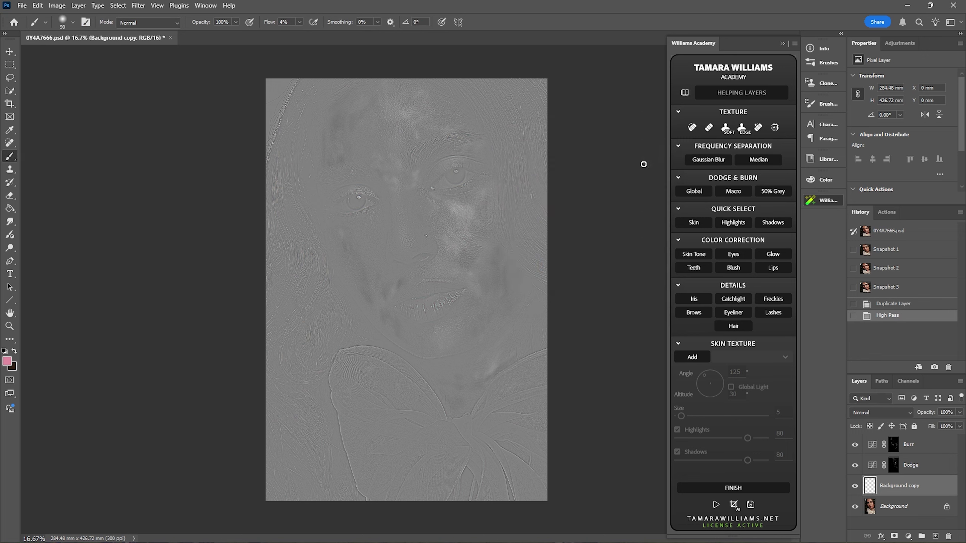
Step: Set the High Pass layer's blending mode to Overlay and its opacity to 39%
left_click(884, 412)
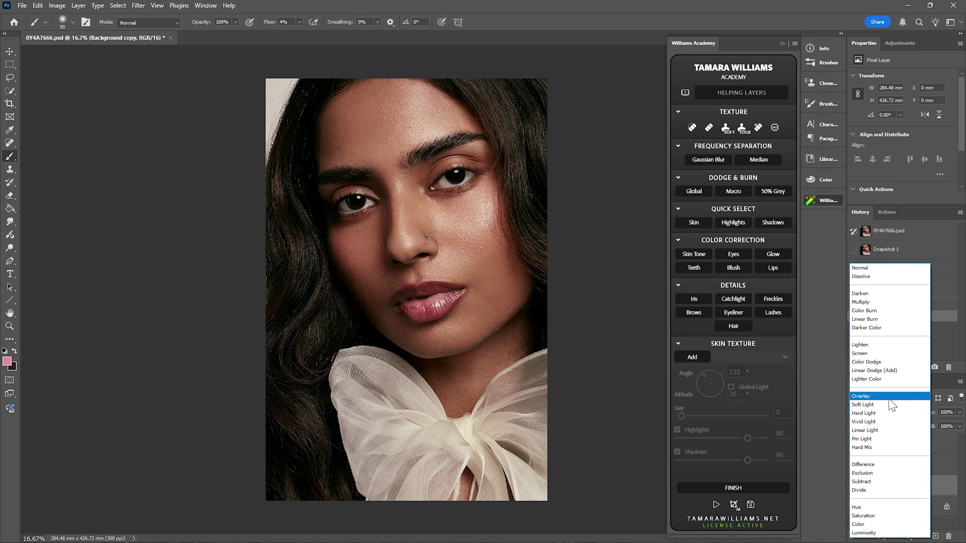
left_click(885, 396)
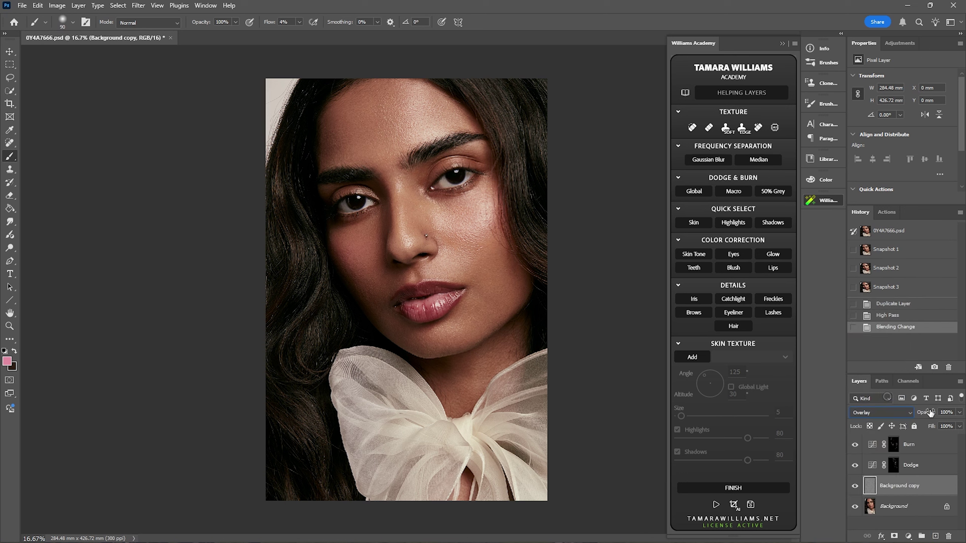
left_click(960, 412)
left_click(931, 423)
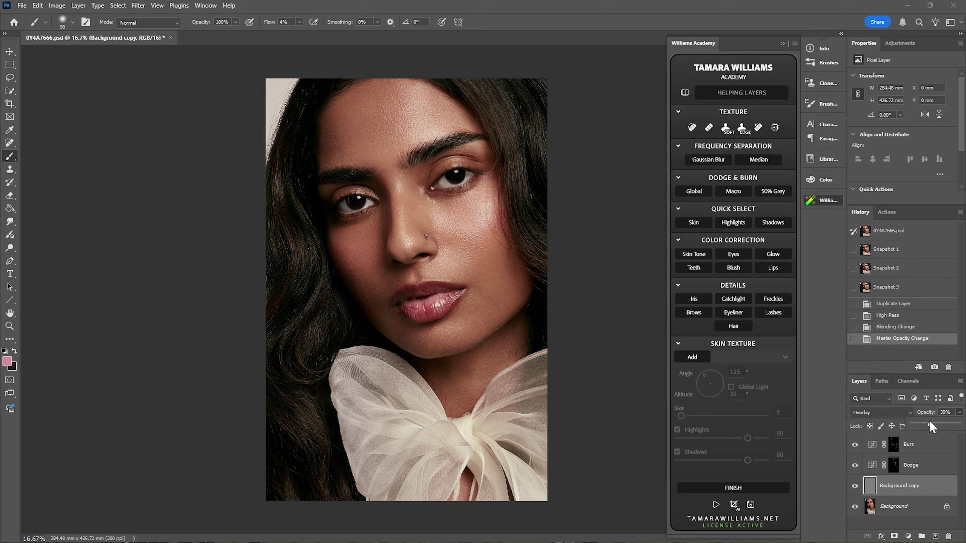
left_click_drag(932, 424, 929, 421)
Step: Add a layer mask to the Background copy layer and invert it to black
left_click(887, 487)
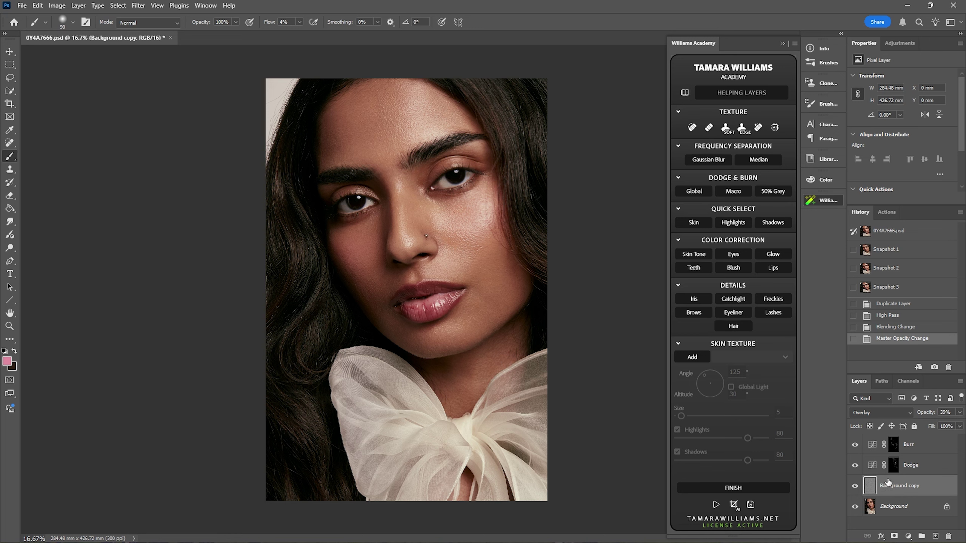
left_click(894, 536)
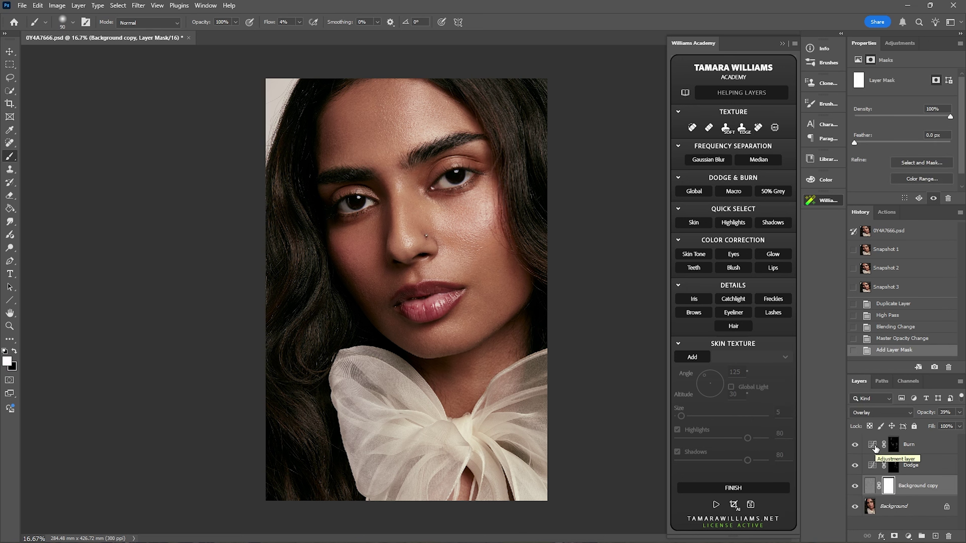
key("ctrl+i")
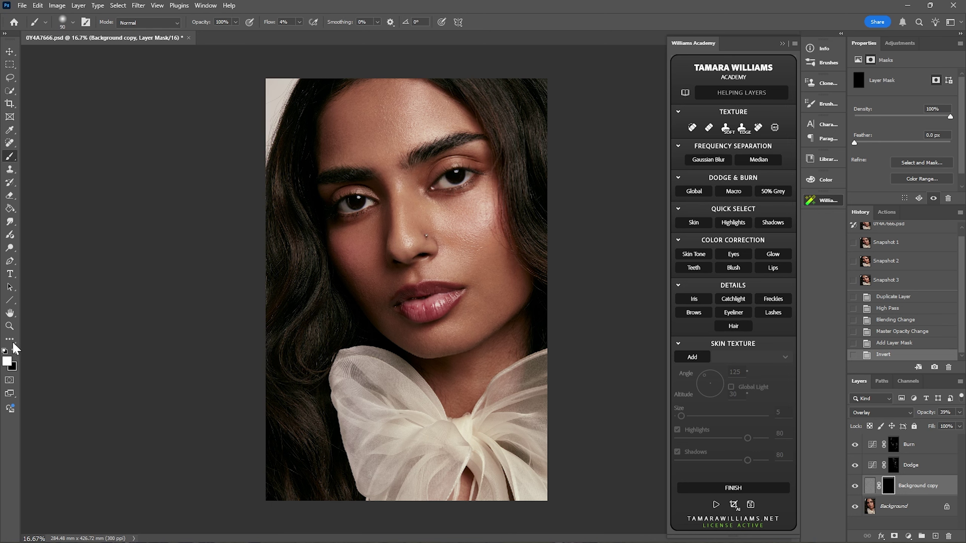
Step: Paint white on the sharpening layer's mask over the bright cheek with a 400 px brush at 4% flow
left_click(11, 326)
left_click(432, 160)
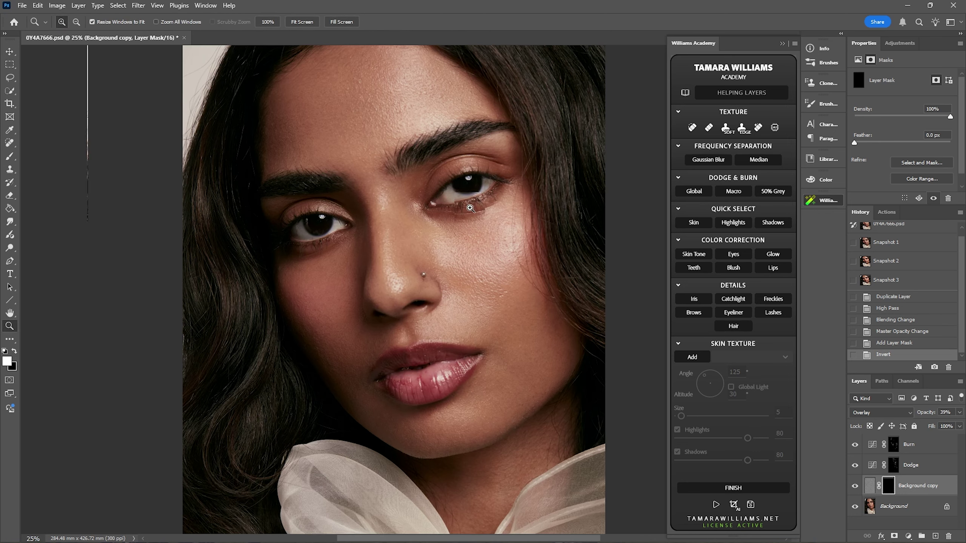
left_click(470, 211)
left_click(10, 156)
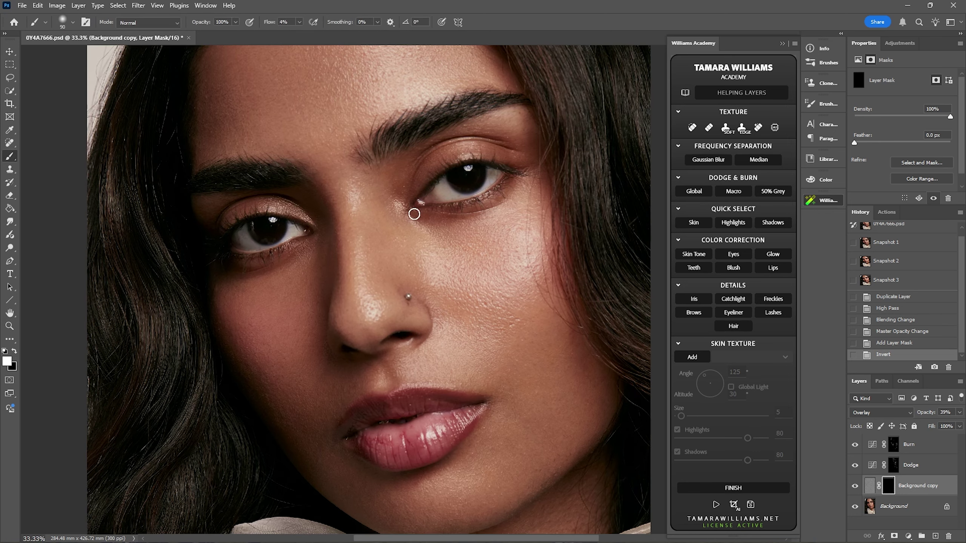
key("bracketright")
key("bracketright")
key("bracketright")
key("bracketright")
key("bracketright")
key("bracketright")
key("bracketright")
key("bracketright")
mouse_move(502, 261)
left_mouse_down()
mouse_move(481, 242)
mouse_move(471, 304)
left_mouse_up()
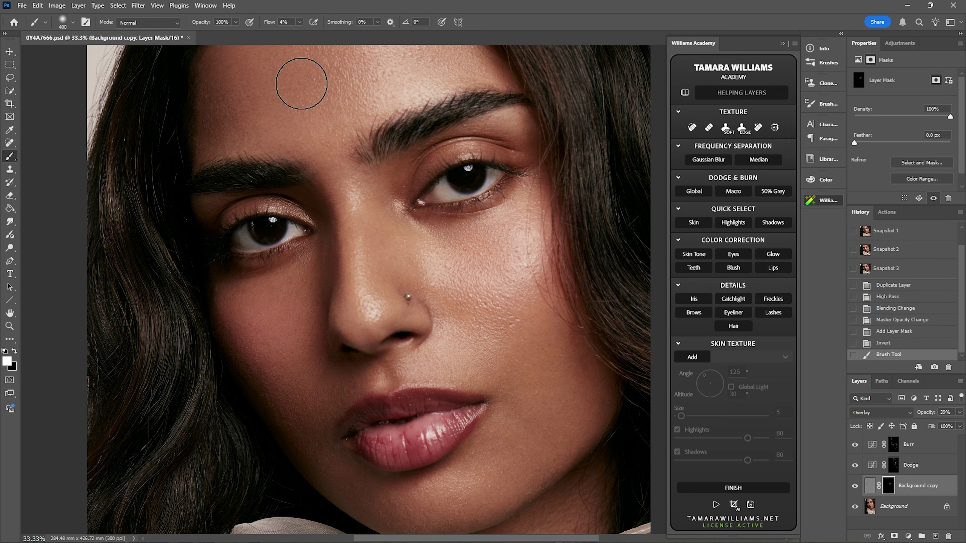
Step: Raise the brush flow to 15% and paint white on the sharpening mask over the bright cheek, nose, eye area and chin
left_click(299, 21)
left_click_drag(297, 34, 304, 34)
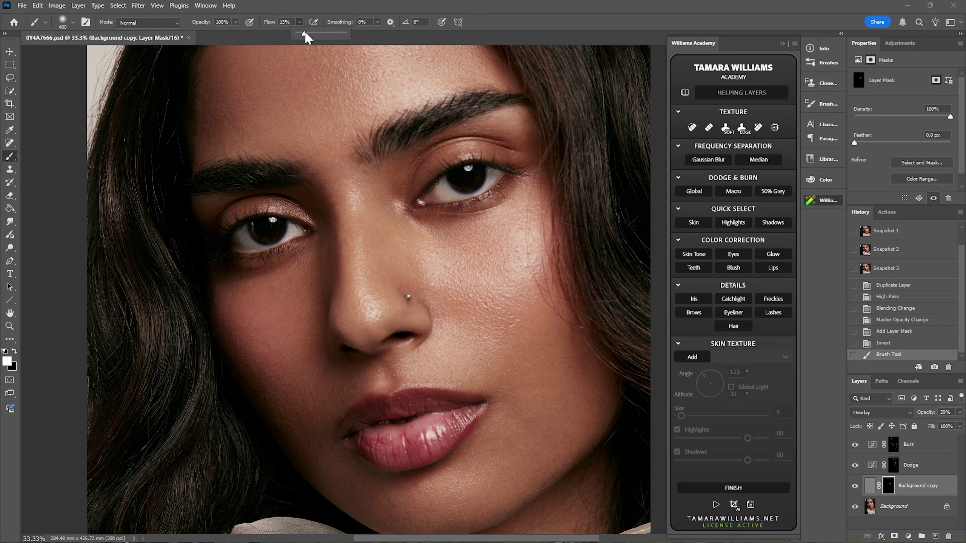
left_click(471, 257)
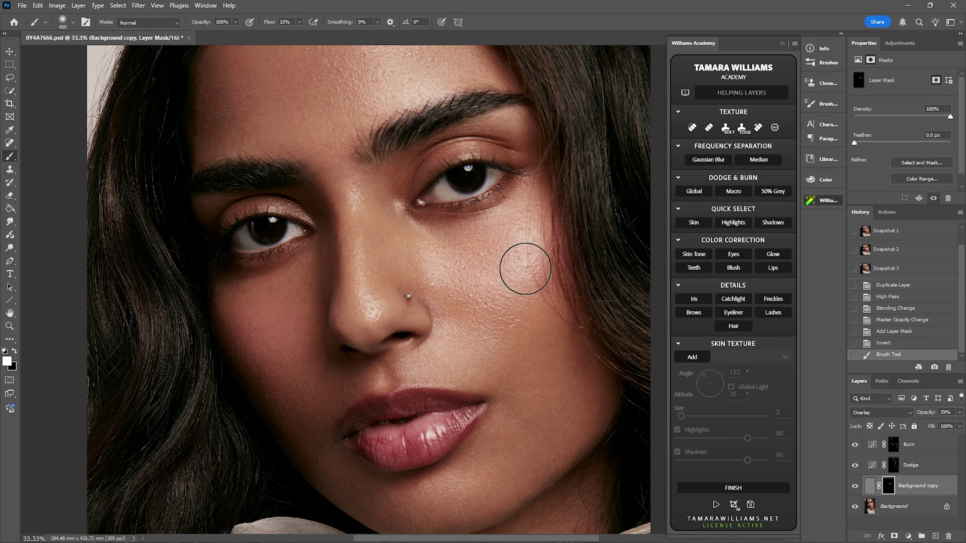
mouse_move(483, 302)
left_mouse_down()
mouse_move(461, 337)
mouse_move(428, 264)
mouse_move(364, 292)
mouse_move(367, 326)
mouse_move(353, 237)
mouse_move(341, 221)
mouse_move(346, 196)
mouse_move(355, 242)
left_mouse_up()
mouse_move(365, 236)
left_mouse_down()
mouse_move(402, 225)
mouse_move(397, 183)
mouse_move(413, 219)
mouse_move(466, 143)
mouse_move(478, 144)
mouse_move(453, 150)
left_mouse_up()
mouse_move(469, 274)
left_mouse_down()
mouse_move(504, 312)
mouse_move(519, 244)
mouse_move(517, 258)
left_mouse_up()
mouse_move(430, 508)
left_mouse_down()
mouse_move(464, 492)
mouse_move(423, 481)
left_mouse_up()
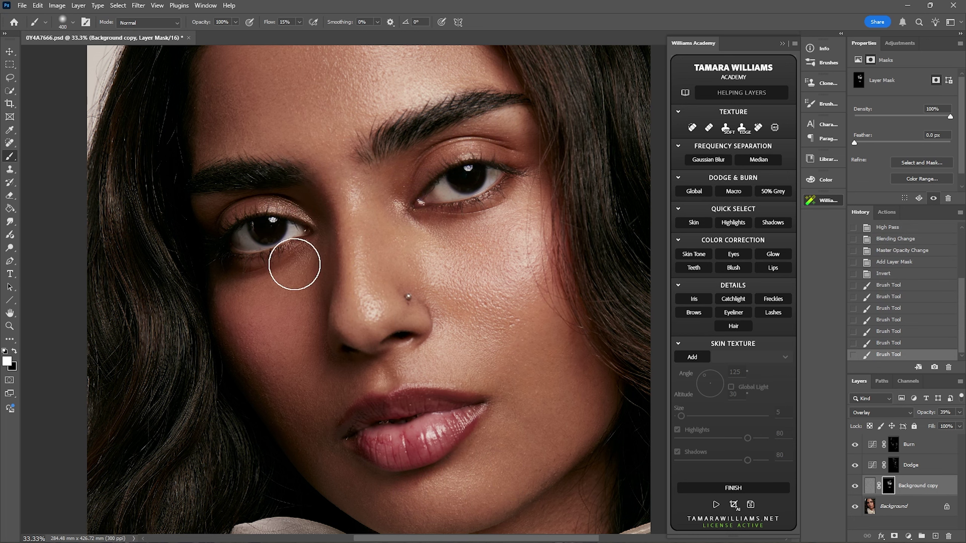
Step: Paint white on the sharpening layer's mask over the forehead and between the eyebrows at 15% flow
mouse_move(371, 95)
left_mouse_down()
mouse_move(403, 157)
mouse_move(435, 138)
mouse_move(405, 205)
mouse_move(394, 123)
mouse_move(379, 158)
left_mouse_up()
key("space")
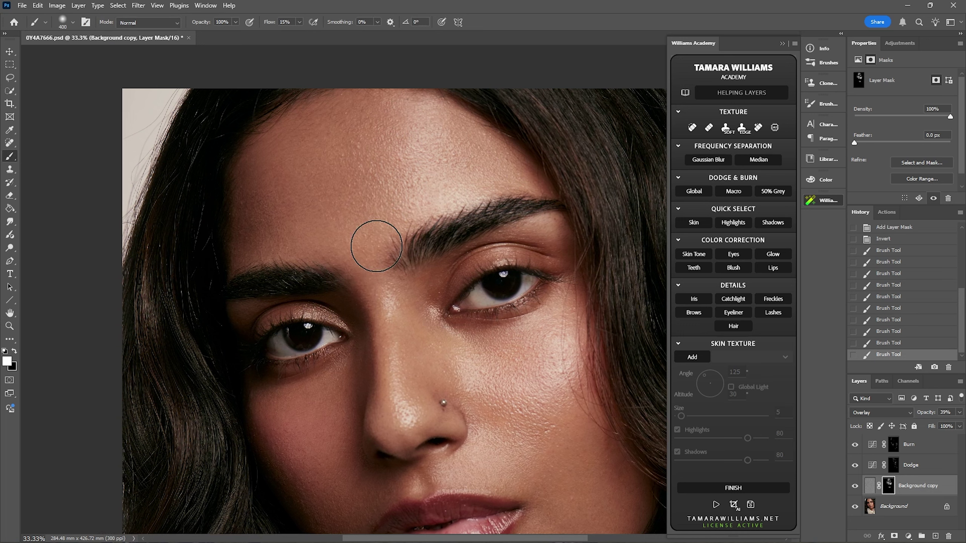
left_click_drag(359, 101, 360, 117)
left_click_drag(519, 355, 454, 224)
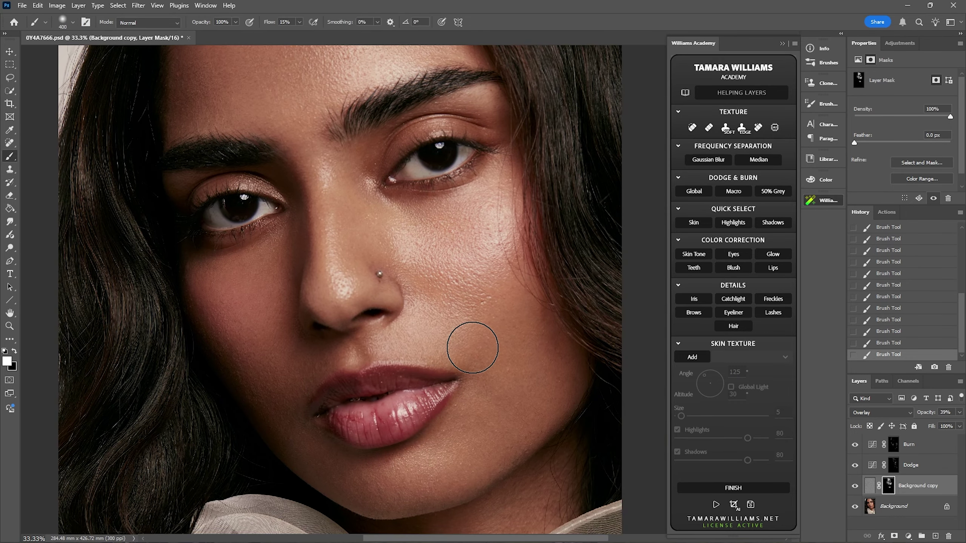
Step: Compare the portrait with the sharpening layer hidden and shown, both in the full view and close up on the face
scroll(472, 351, "down", 2)
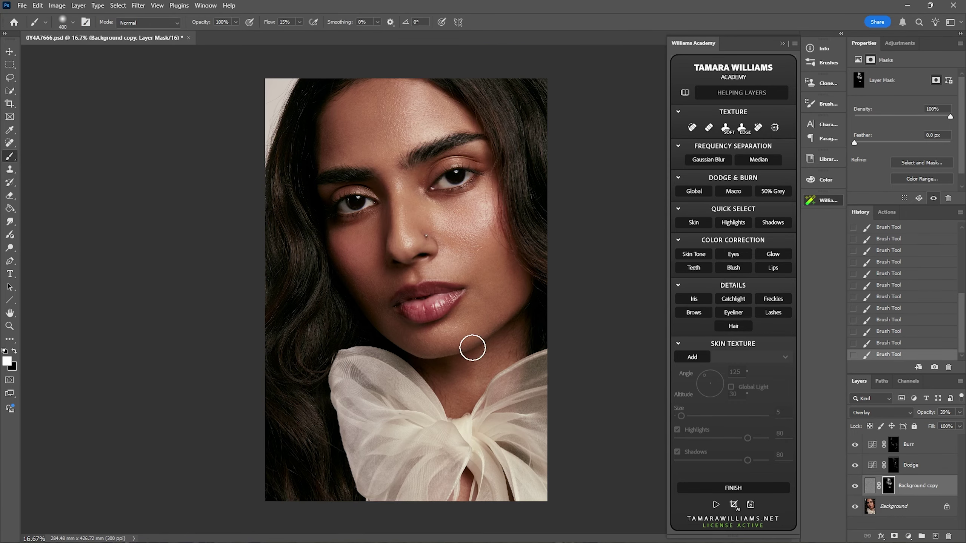
left_click(855, 487)
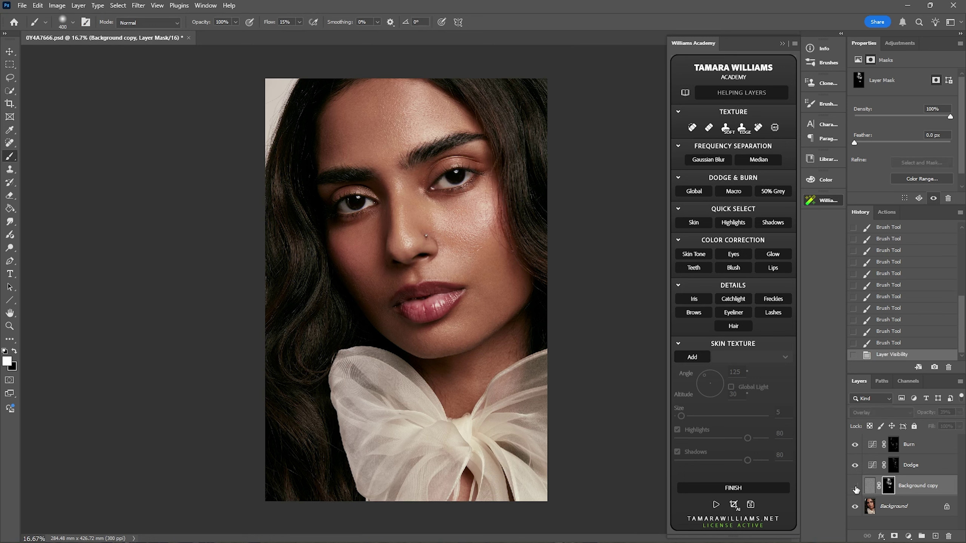
left_click(855, 487)
left_click(855, 487)
left_click(855, 486)
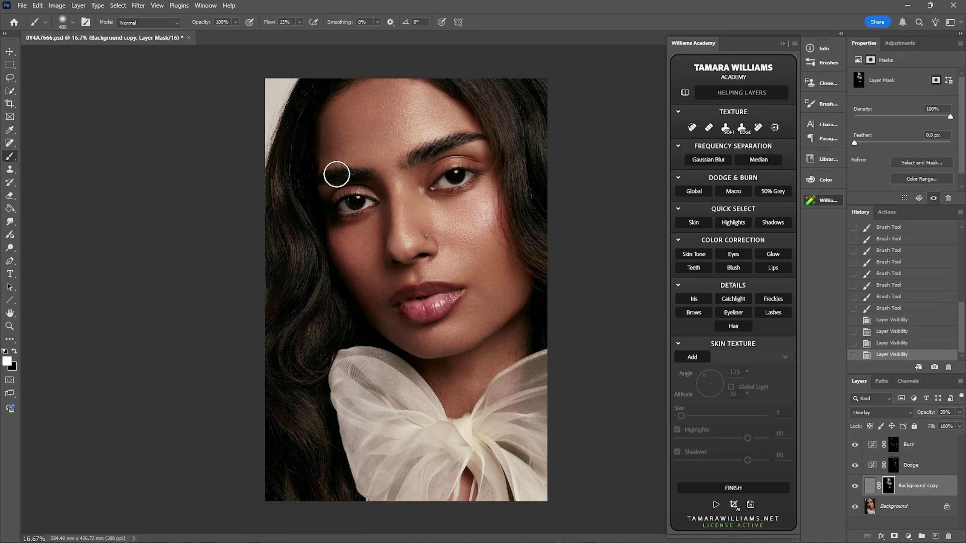
key("z")
left_click(427, 136)
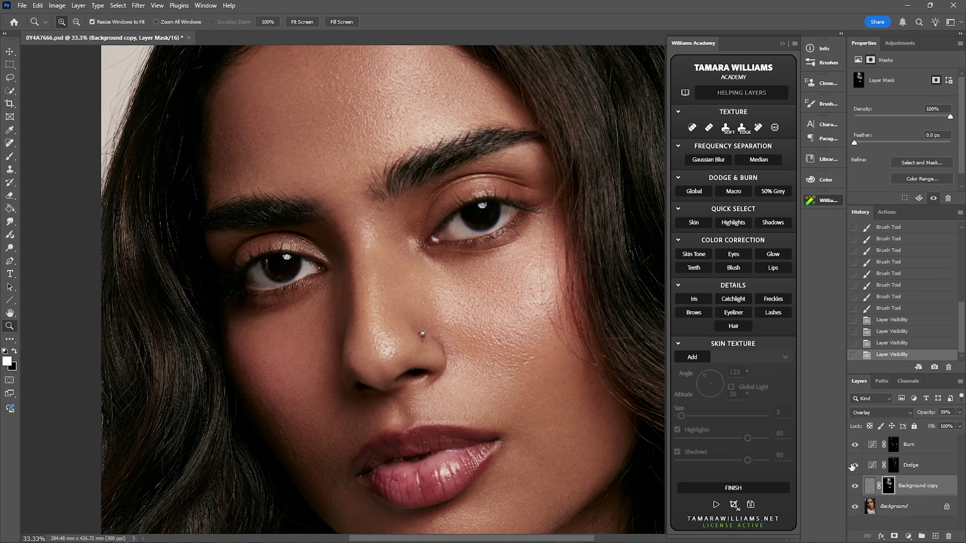
left_click(855, 486)
left_click(855, 486)
left_click(855, 487)
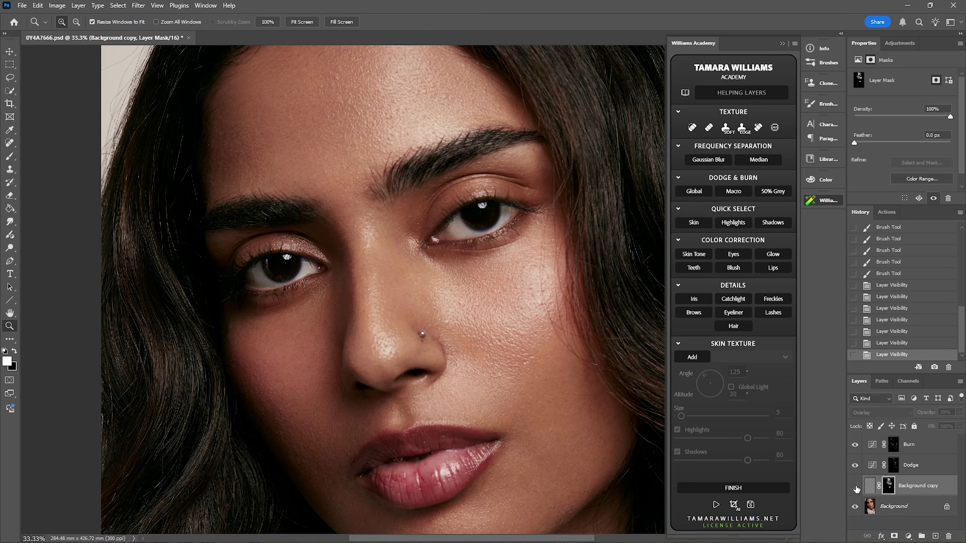
left_click(854, 487)
Step: Set the Background copy sharpening layer's opacity to 66% and compare the face with the layer hidden and shown
left_click(959, 412)
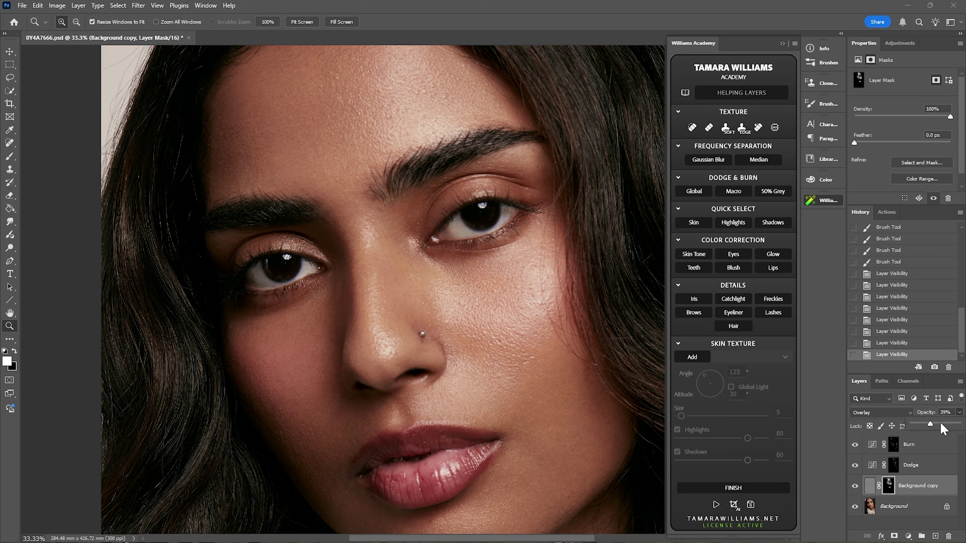
left_click(938, 423)
left_click(948, 423)
left_click_drag(948, 423, 943, 424)
left_click(856, 486)
left_click(855, 485)
left_click(855, 486)
left_click(855, 486)
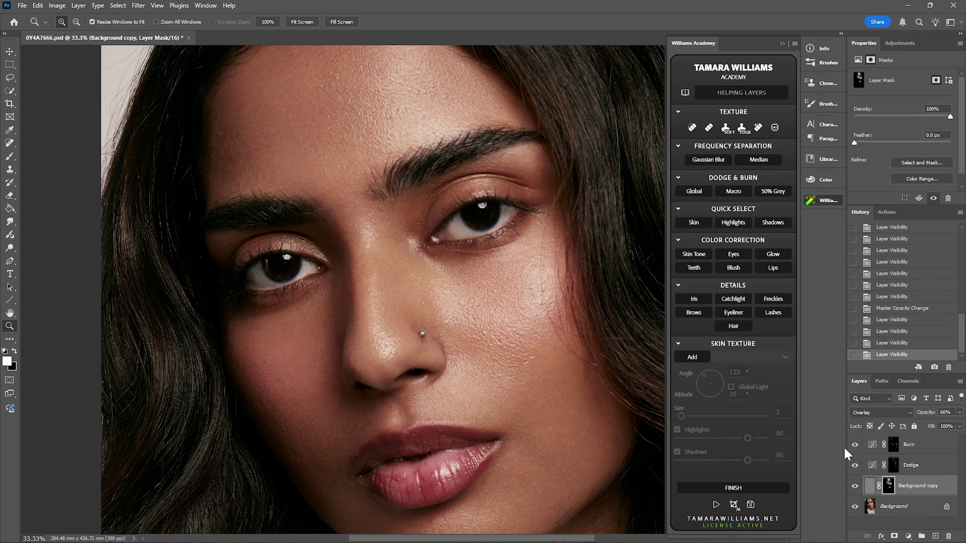
Step: Save the current state as a history snapshot, comparing it with Snapshot 2 before returning to it
left_click(537, 370, "alt")
left_click(538, 372, "alt")
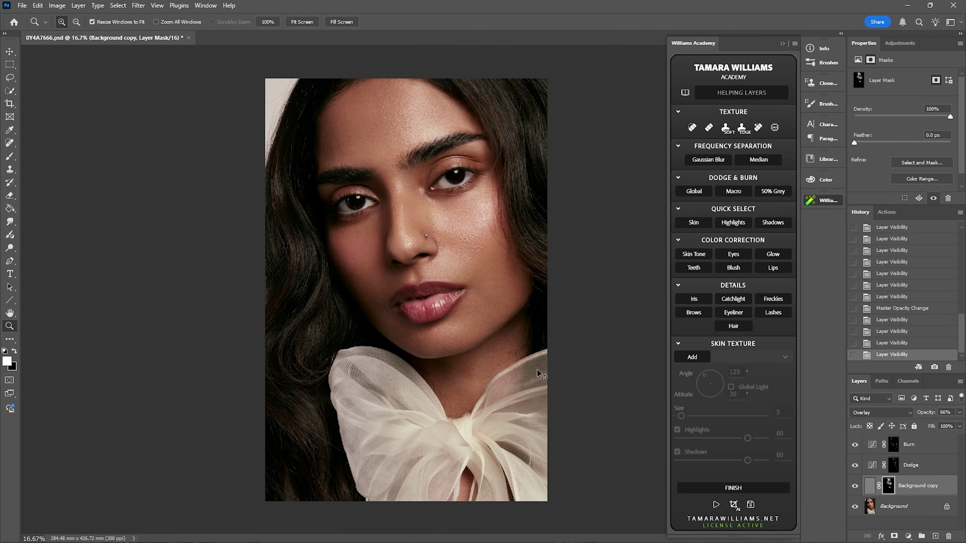
scroll(912, 324, "up", 10)
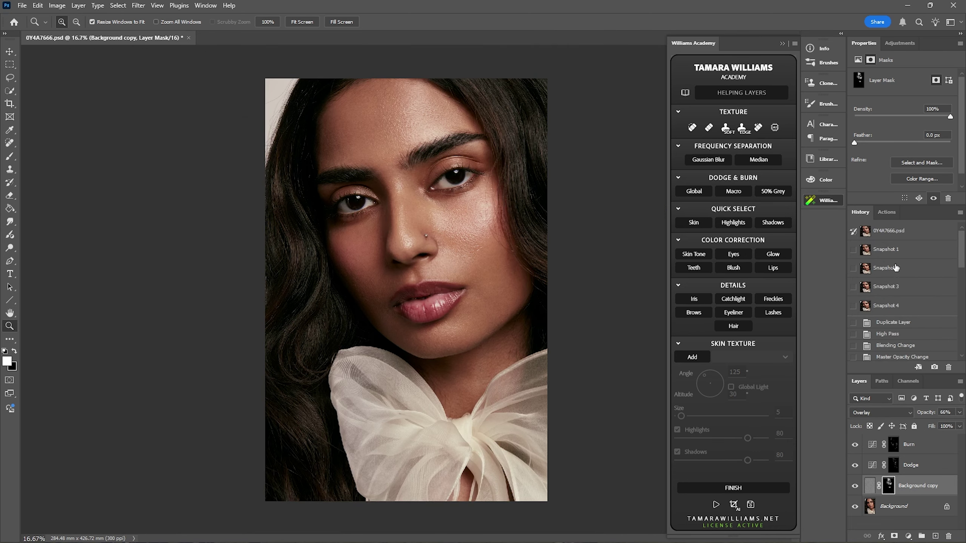
left_click(897, 270)
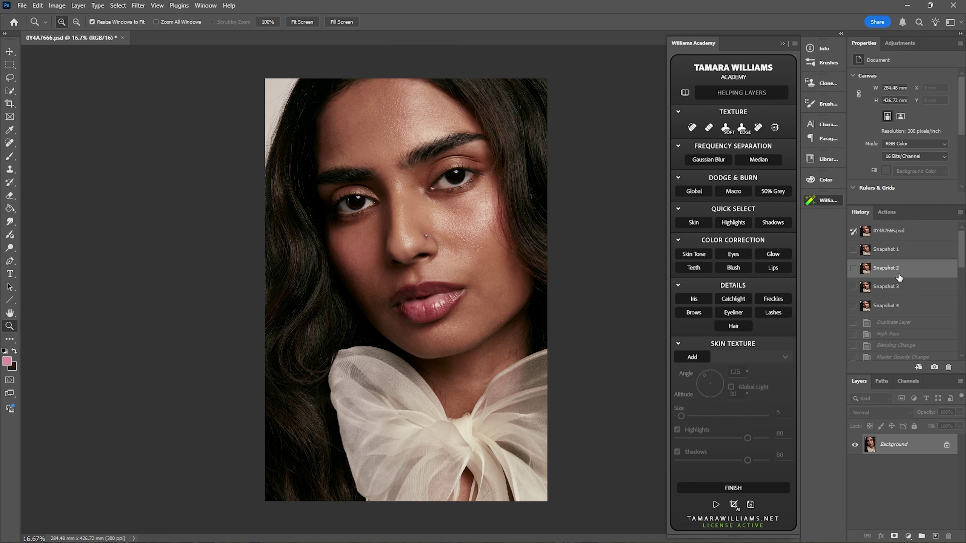
left_click(897, 306)
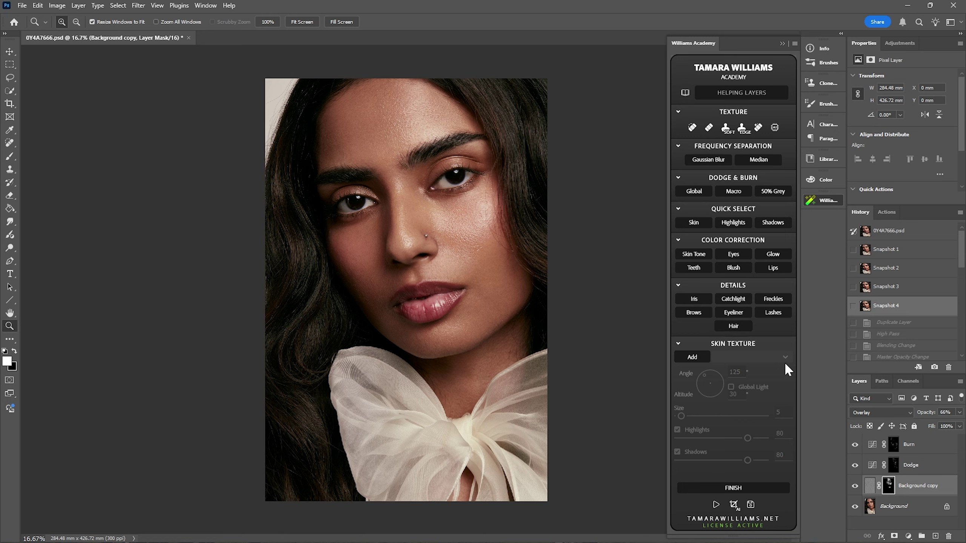
Step: Hide the Background copy sharpening layer for a close view of the unsharpened skin
left_click(854, 487)
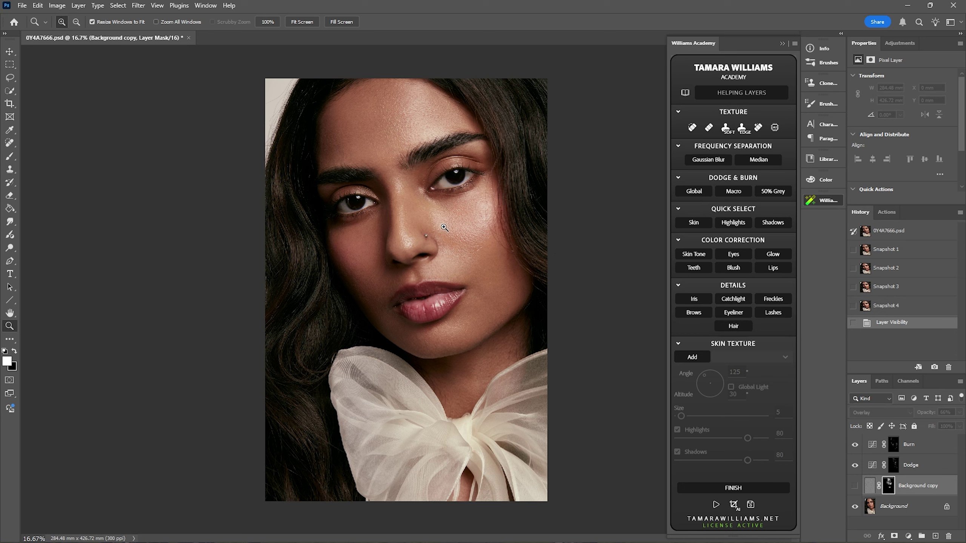
left_click(443, 203)
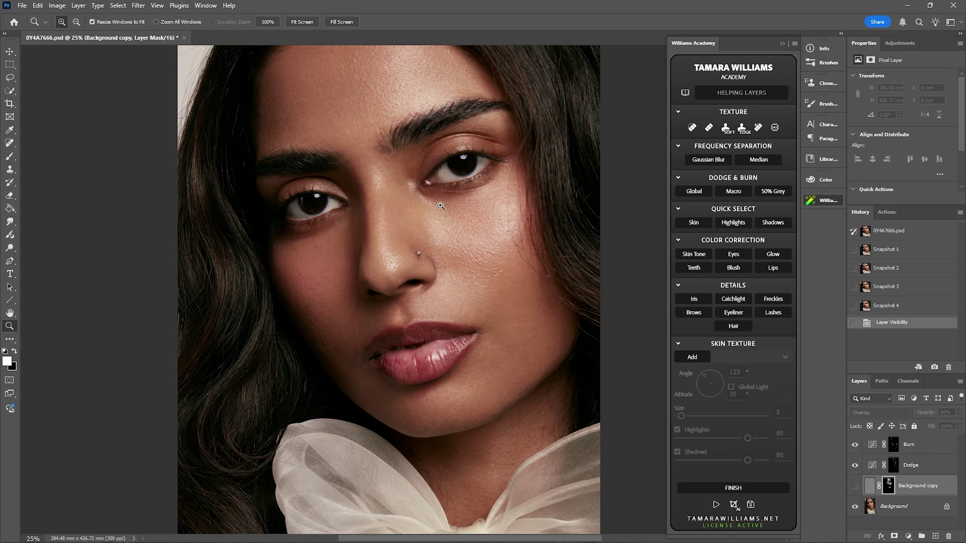
left_click(437, 219)
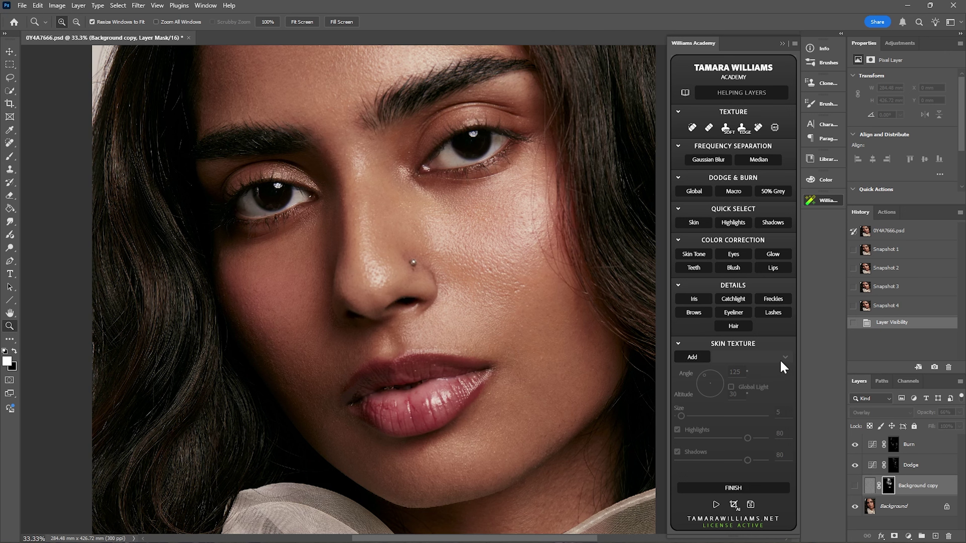
Step: Add a Skin texture highlight layer and move it above the Burn layer
left_click(702, 359)
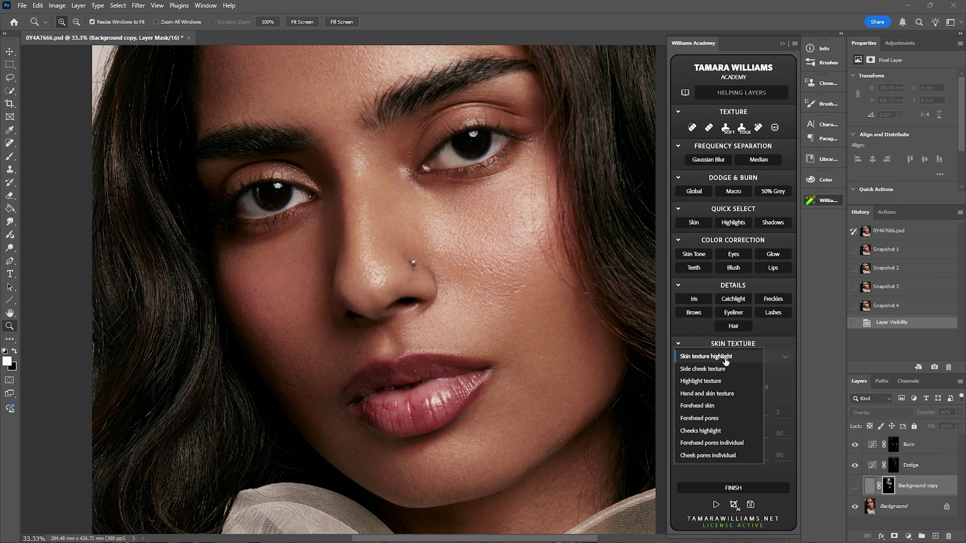
left_click(702, 357)
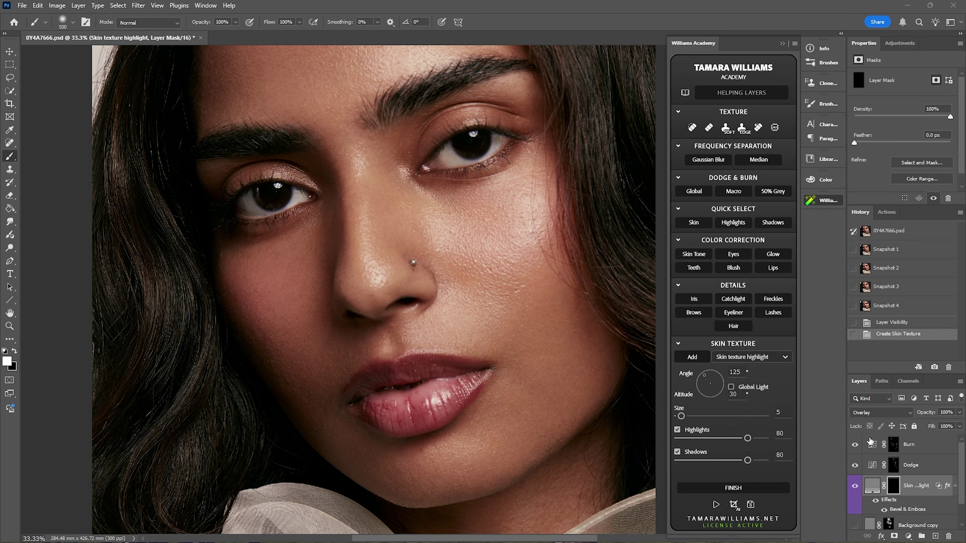
mouse_move(913, 490)
left_mouse_down()
mouse_move(927, 441)
mouse_move(944, 458)
left_mouse_up()
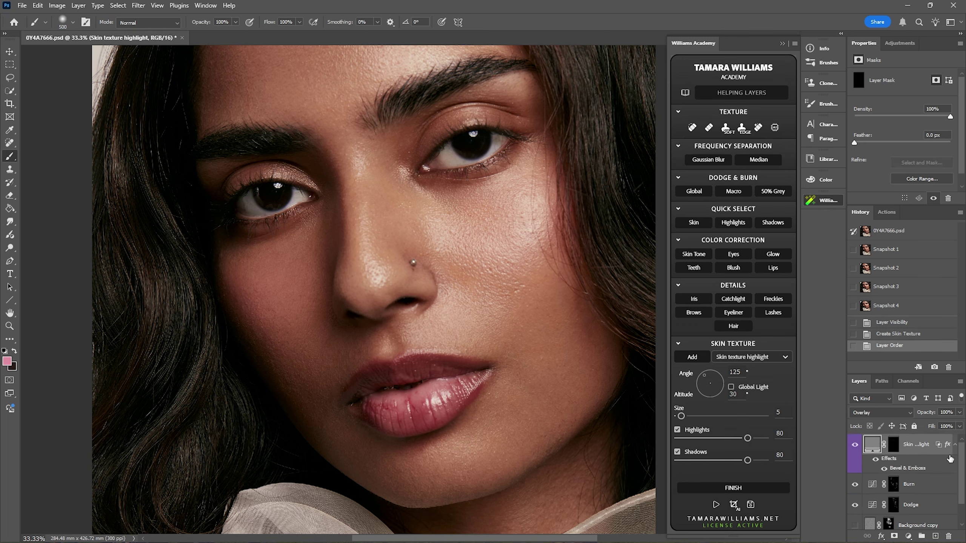
Step: Paint white on the Skin texture highlight mask along the nose tip and bridge with a 200 px brush at 11% flow
left_click(894, 445)
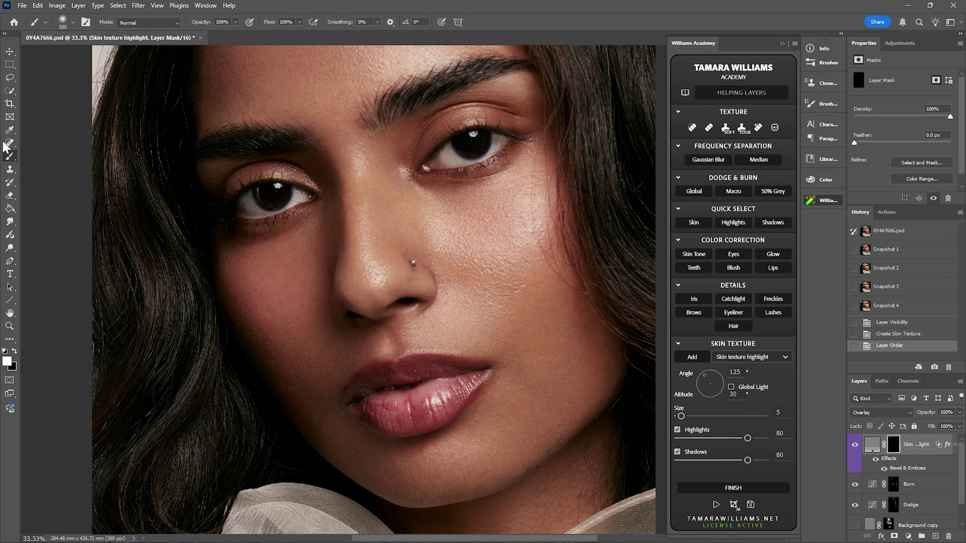
key("bracketleft")
key("bracketleft")
key("bracketleft")
left_click_drag(268, 33, 259, 33)
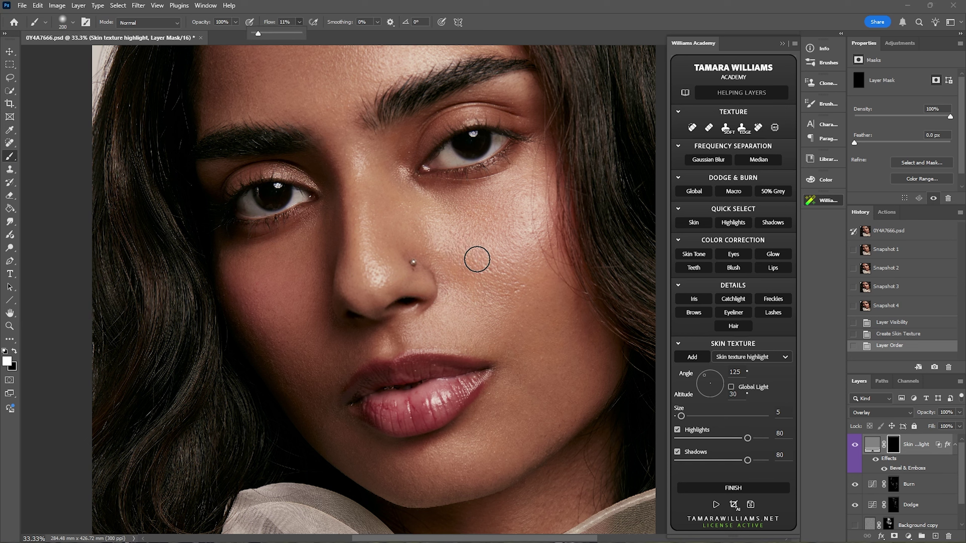
left_click_drag(377, 277, 370, 275)
left_click(365, 213)
left_click(373, 194)
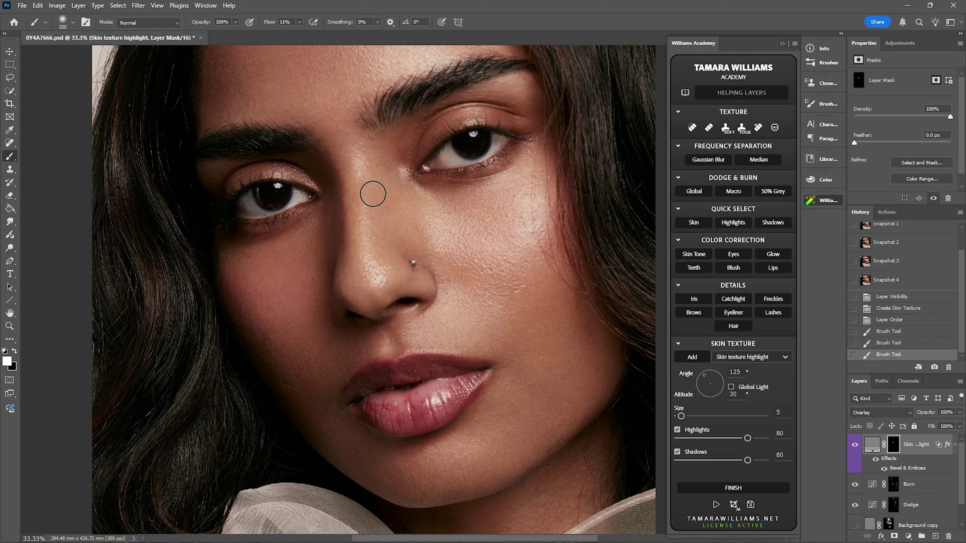
left_click(360, 162)
left_click(358, 152)
left_click(356, 153)
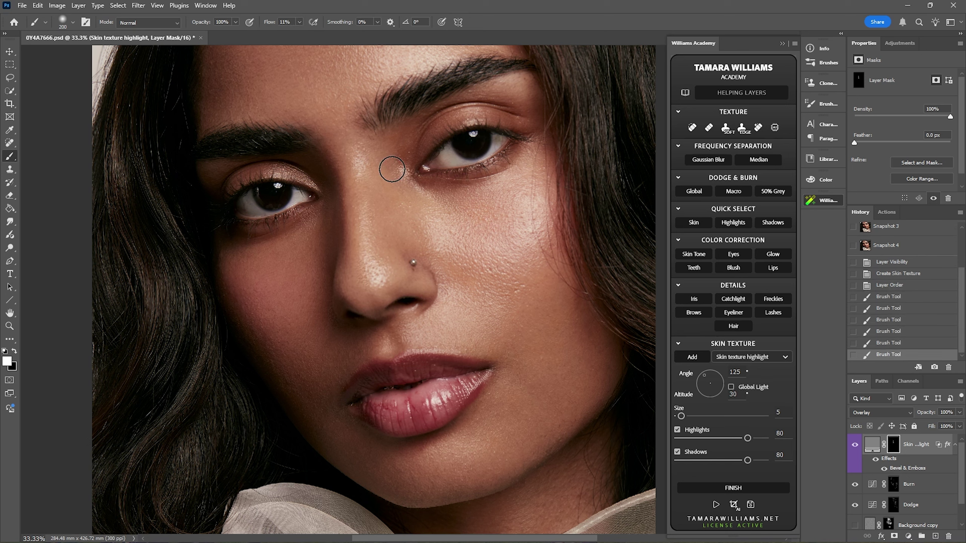
left_click(358, 172)
left_click(354, 158)
Step: Paint the skin texture in above the upper lip and compare the face with the texture layer hidden and shown
left_click(455, 323)
left_click(426, 340)
left_click(441, 340)
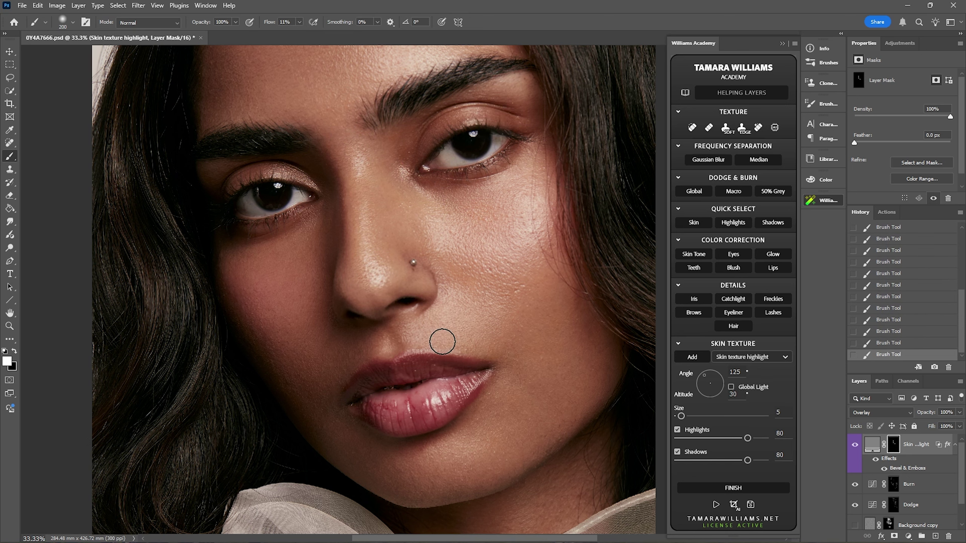
left_click(855, 446)
left_click(855, 446)
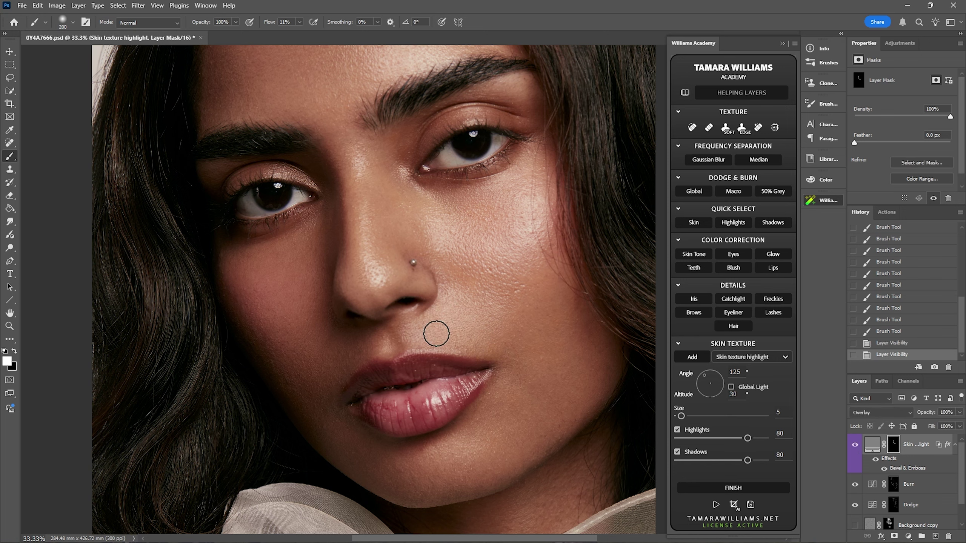
Step: Paint more white on the Skin texture highlight mask below the lower lip, along the nose and above the upper lip
left_click(487, 426)
mouse_move(443, 452)
left_mouse_down()
mouse_move(489, 461)
mouse_move(441, 483)
mouse_move(491, 447)
mouse_move(481, 426)
left_mouse_up()
left_click_drag(373, 252, 365, 244)
left_click_drag(364, 185, 362, 162)
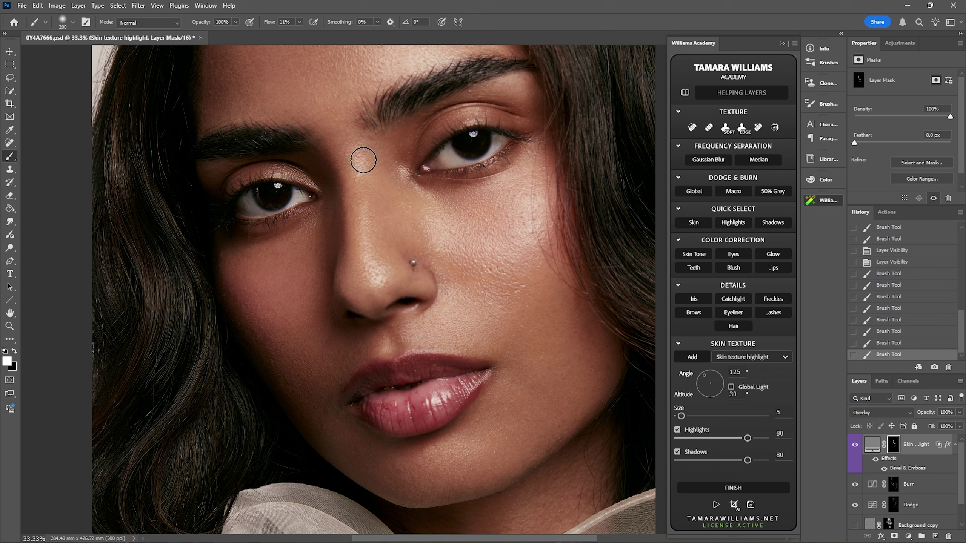
left_click_drag(401, 336, 432, 320)
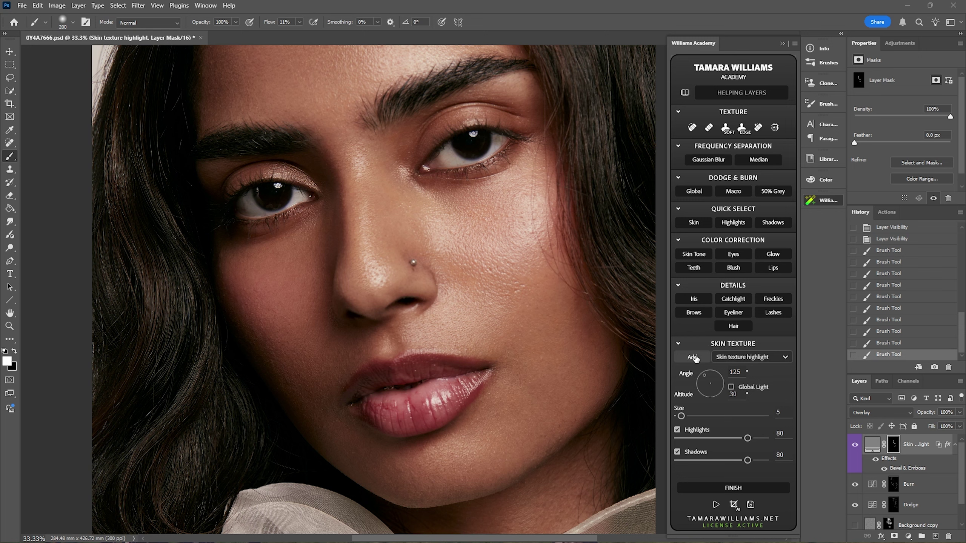
Step: Add a Side cheek texture layer and paint white on its mask over the bright cheek with a 500 px brush at 100% flow
left_click(714, 357)
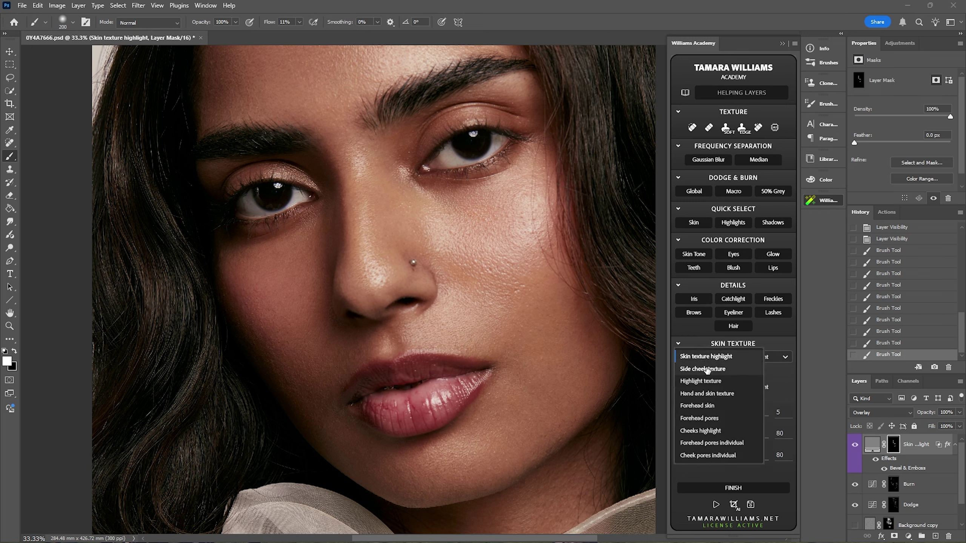
left_click(707, 369)
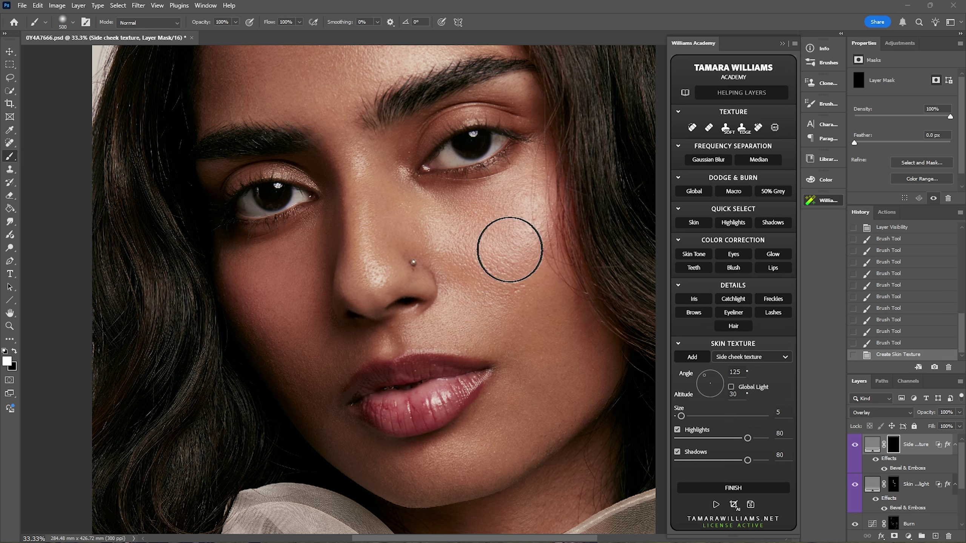
mouse_move(502, 256)
left_mouse_down()
mouse_move(468, 217)
mouse_move(407, 239)
mouse_move(477, 247)
mouse_move(520, 266)
mouse_move(518, 232)
mouse_move(538, 226)
mouse_move(526, 206)
mouse_move(548, 228)
mouse_move(522, 190)
mouse_move(554, 241)
mouse_move(522, 248)
mouse_move(507, 264)
mouse_move(518, 331)
mouse_move(540, 189)
mouse_move(453, 294)
mouse_move(606, 282)
mouse_move(468, 195)
mouse_move(518, 322)
mouse_move(486, 252)
mouse_move(535, 224)
mouse_move(535, 270)
left_mouse_up()
key("ctrl+z")
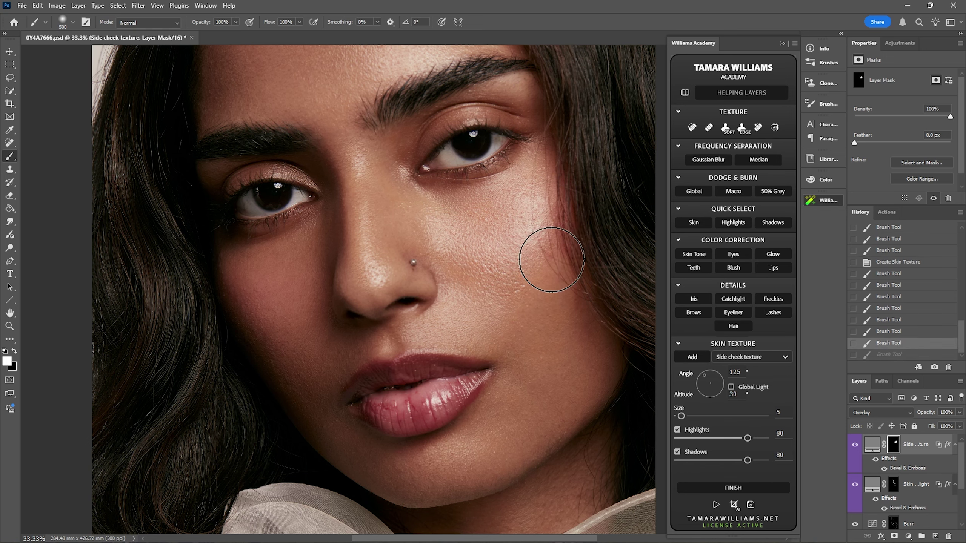
left_click_drag(464, 216, 519, 227)
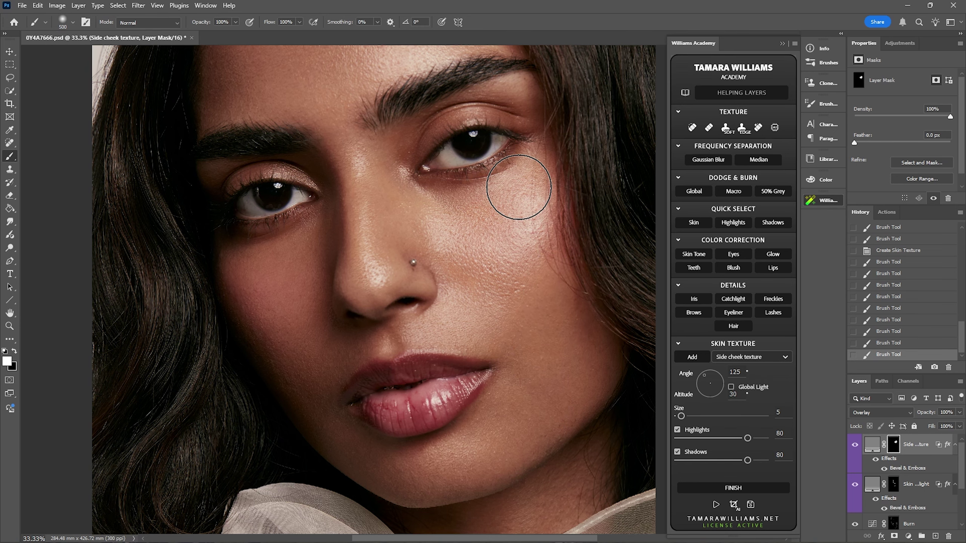
left_click(854, 447)
left_click(854, 446)
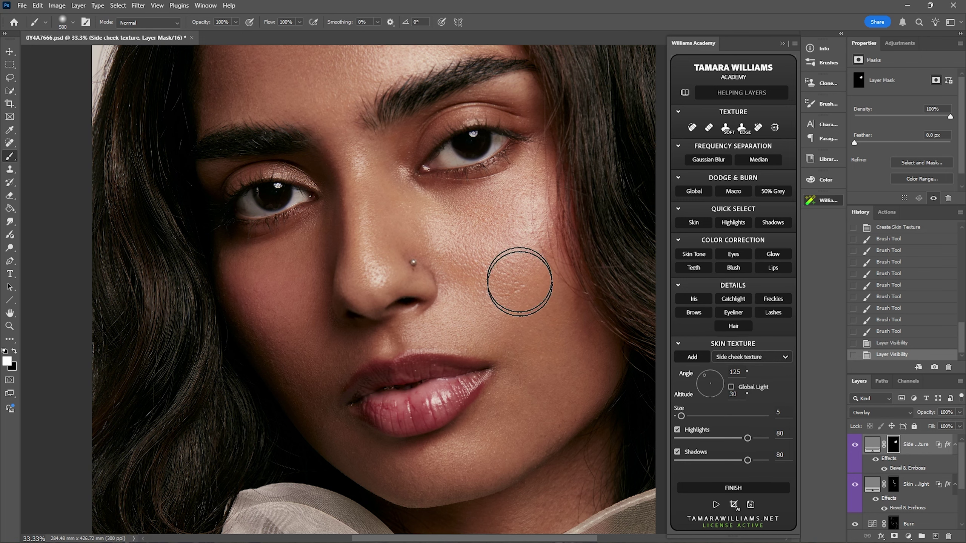
Step: Set the Side cheek texture layer's opacity to 59% and compare the cheek with the layer hidden and shown
left_click(960, 413)
left_click(940, 424)
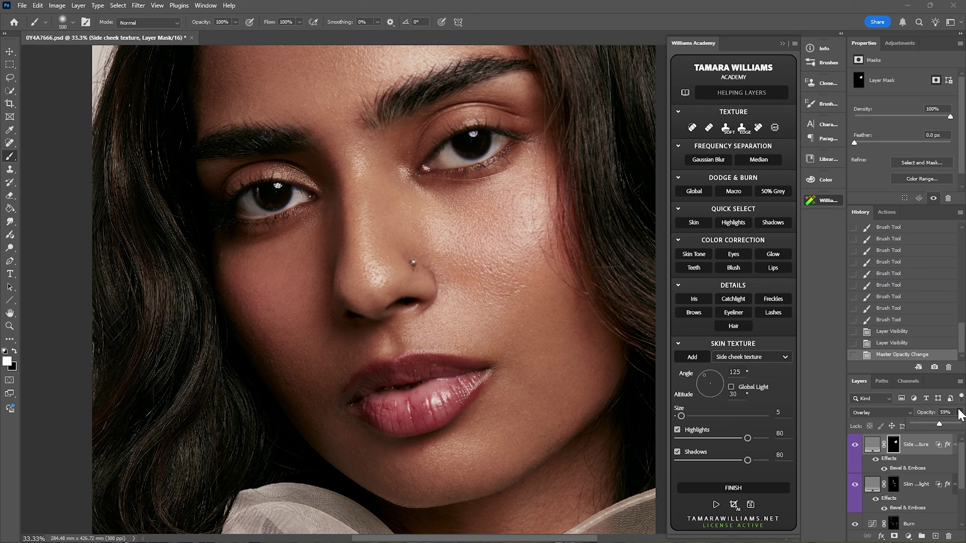
left_click(856, 445)
left_click(856, 446)
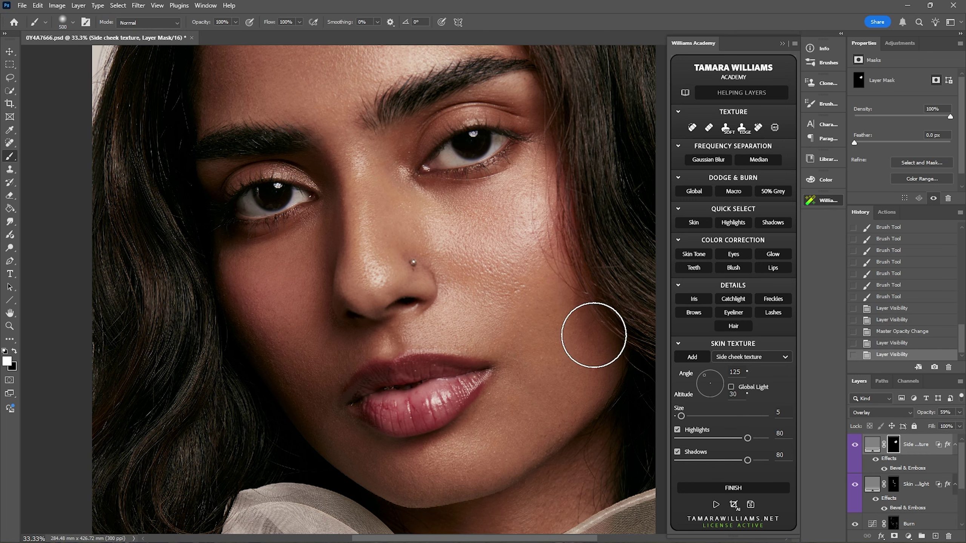
Step: Add a Cheek pores individual texture layer and paint white on its mask over the bright cheek, reducing the brush to 200 px
left_click(694, 355)
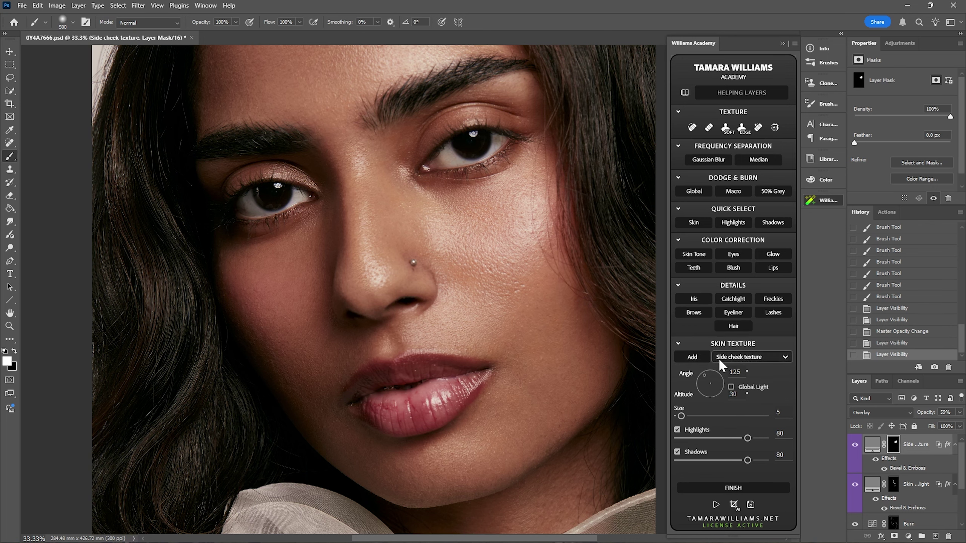
left_click(694, 359)
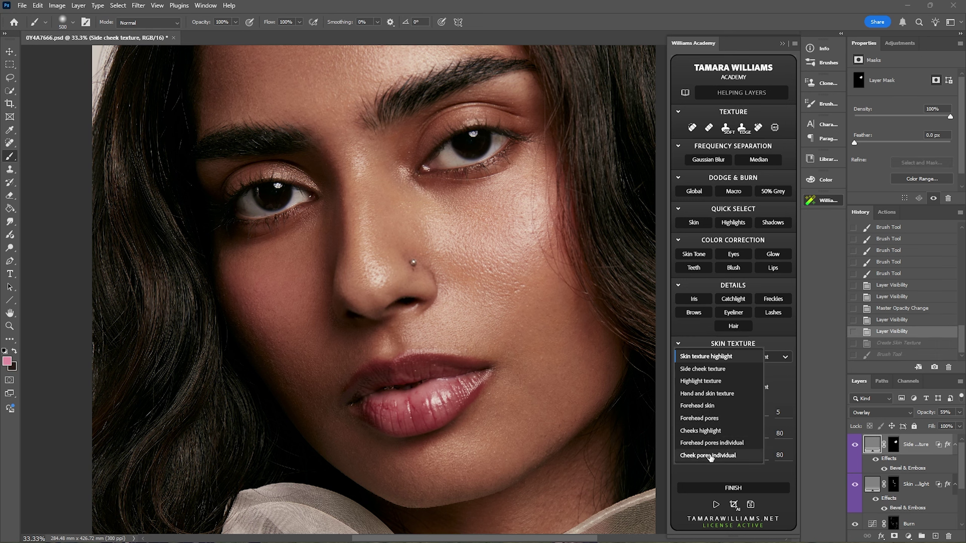
left_click(710, 455)
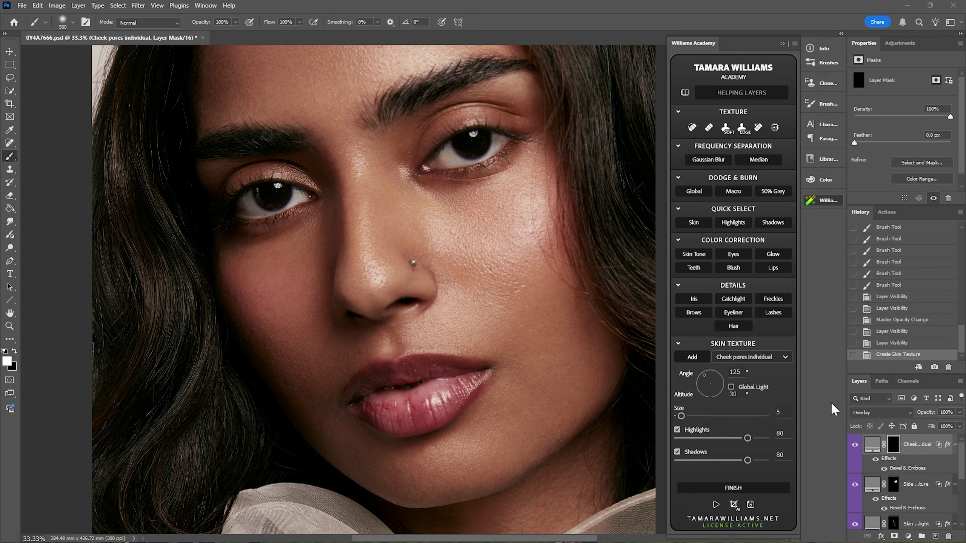
key("bracketleft")
key("bracketleft")
key("bracketleft")
mouse_move(477, 255)
left_mouse_down()
mouse_move(489, 270)
mouse_move(499, 256)
mouse_move(487, 244)
mouse_move(443, 240)
mouse_move(471, 230)
mouse_move(514, 245)
mouse_move(522, 212)
mouse_move(515, 251)
left_mouse_up()
key("bracketleft")
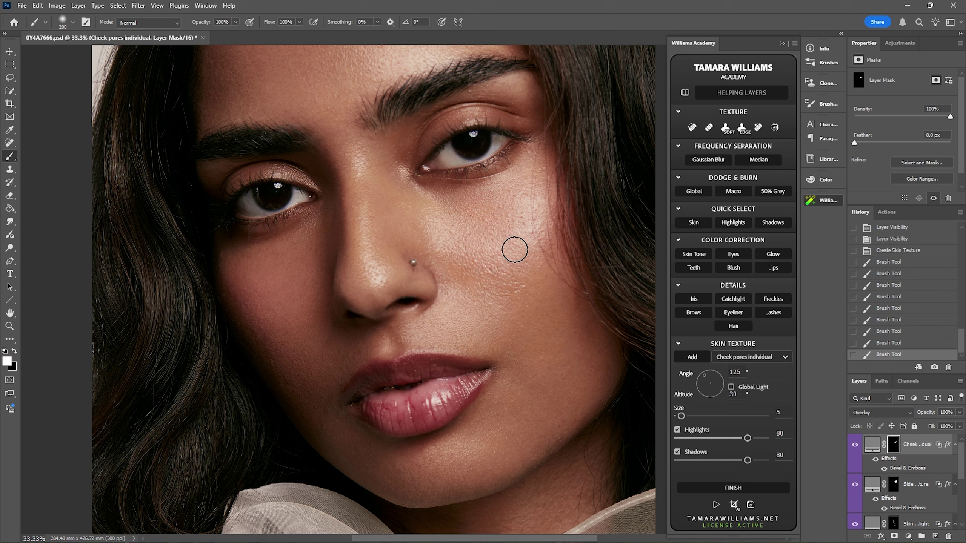
left_click_drag(509, 267, 517, 290)
left_click_drag(466, 267, 467, 257)
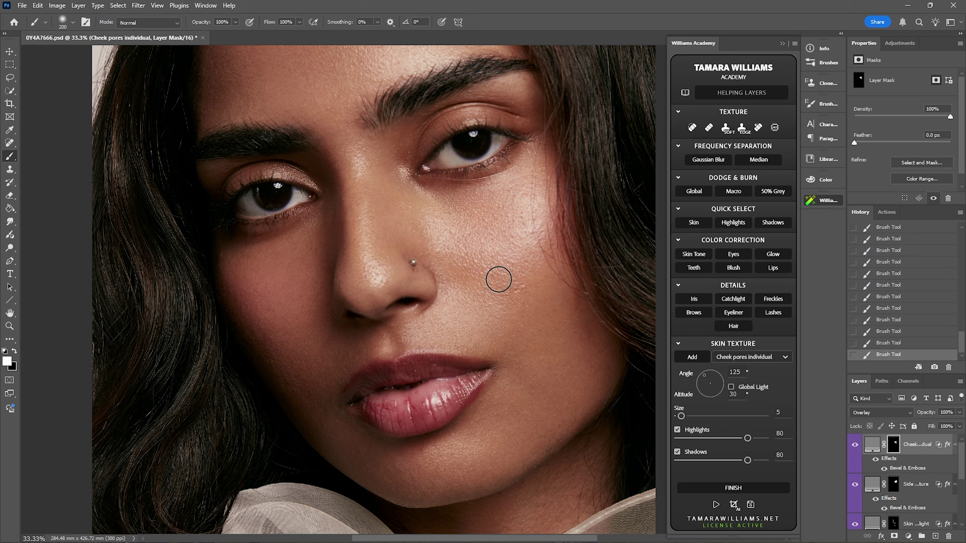
Step: Compare the cheek repeatedly with the Cheek pores individual layer hidden and shown
left_click(854, 445)
left_click(855, 447)
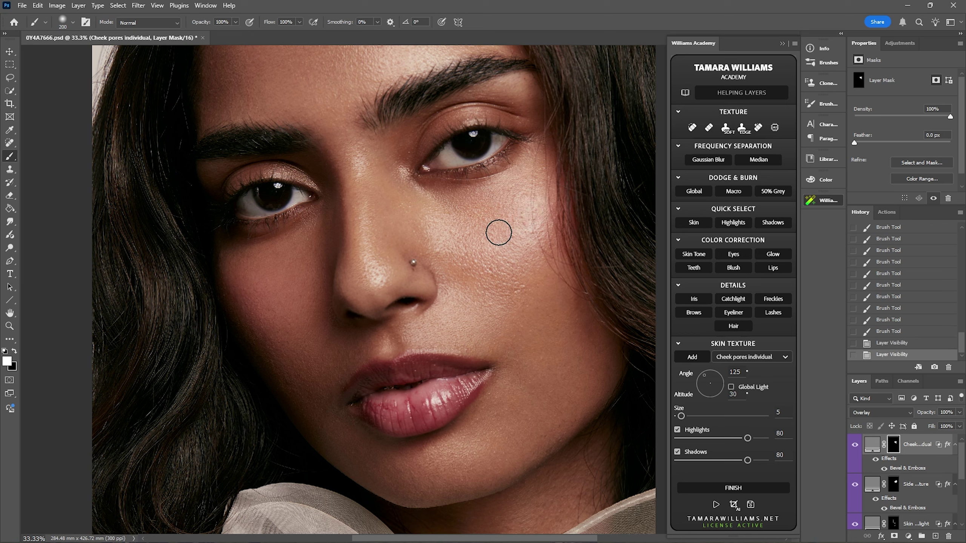
left_click(855, 445)
left_click(855, 447)
left_click(855, 446)
left_click(855, 447)
left_click(855, 447)
left_click(855, 447)
left_click(855, 447)
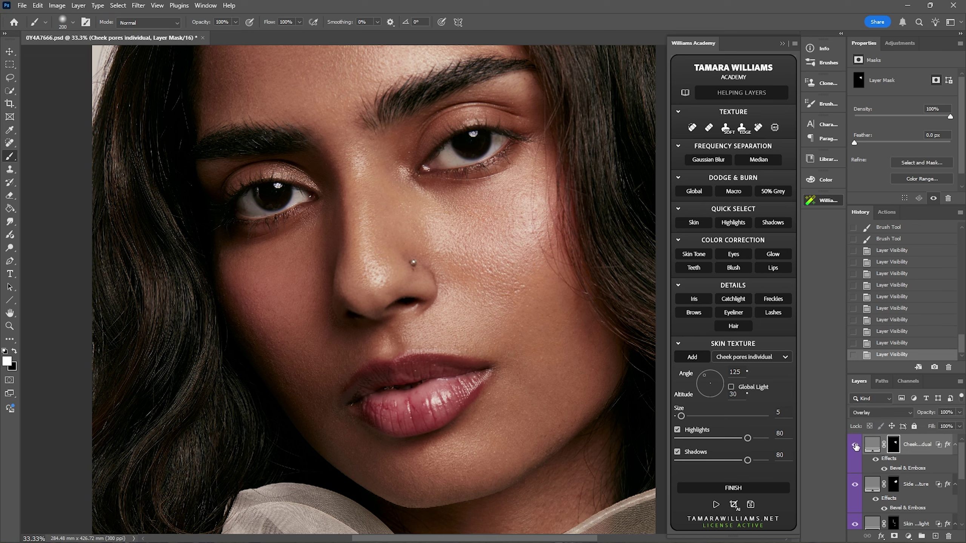
left_click(855, 445)
left_click(855, 445)
Step: Add a Forehead skin texture layer, paint white on its mask over the bright forehead with a 500 px brush, and compare it hidden and shown
key("space")
mouse_move(381, 220)
left_mouse_down()
mouse_move(402, 227)
mouse_move(449, 317)
left_mouse_up()
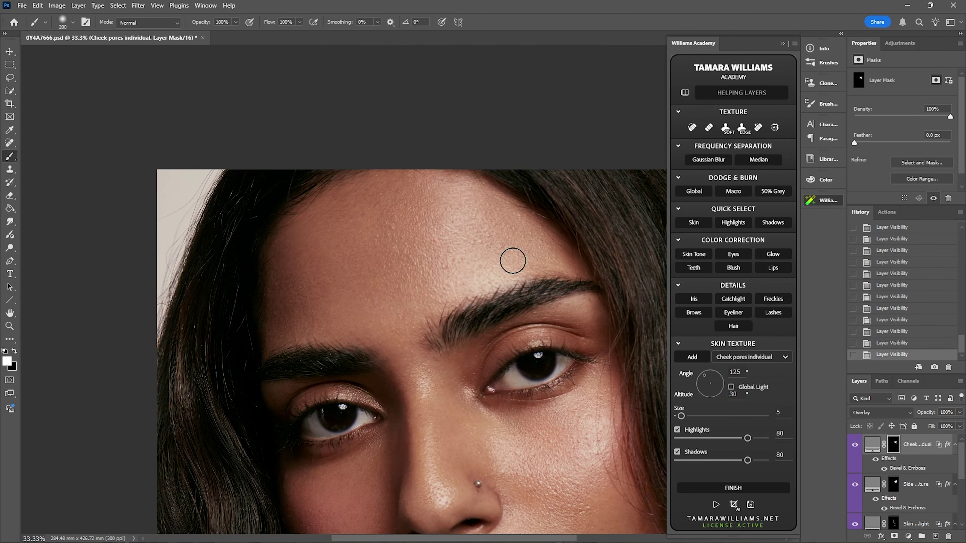
left_click(742, 357)
left_click(715, 405)
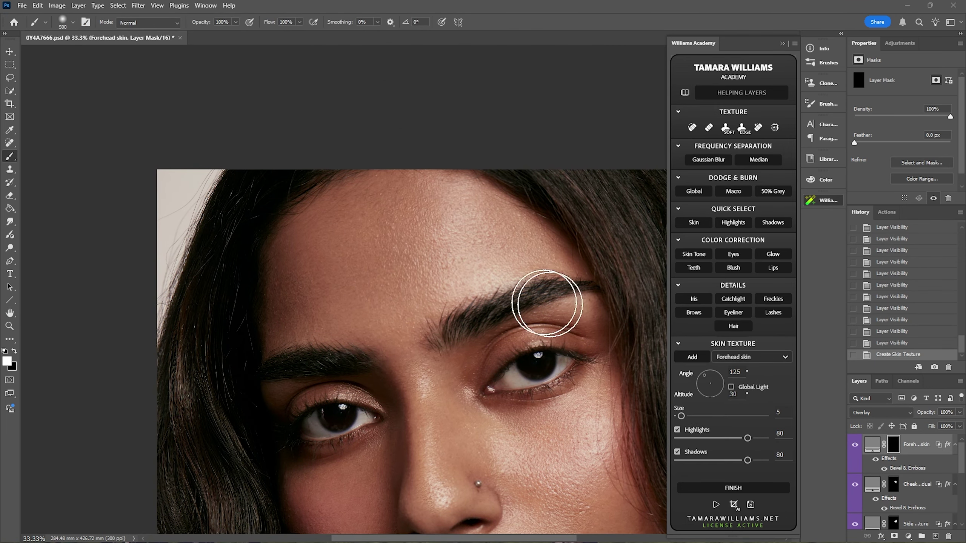
mouse_move(467, 272)
left_mouse_down()
mouse_move(466, 226)
mouse_move(450, 209)
mouse_move(471, 229)
mouse_move(428, 243)
mouse_move(426, 306)
mouse_move(420, 218)
mouse_move(470, 219)
mouse_move(503, 238)
mouse_move(510, 257)
mouse_move(472, 274)
mouse_move(449, 206)
left_mouse_up()
left_click_drag(448, 206, 485, 220)
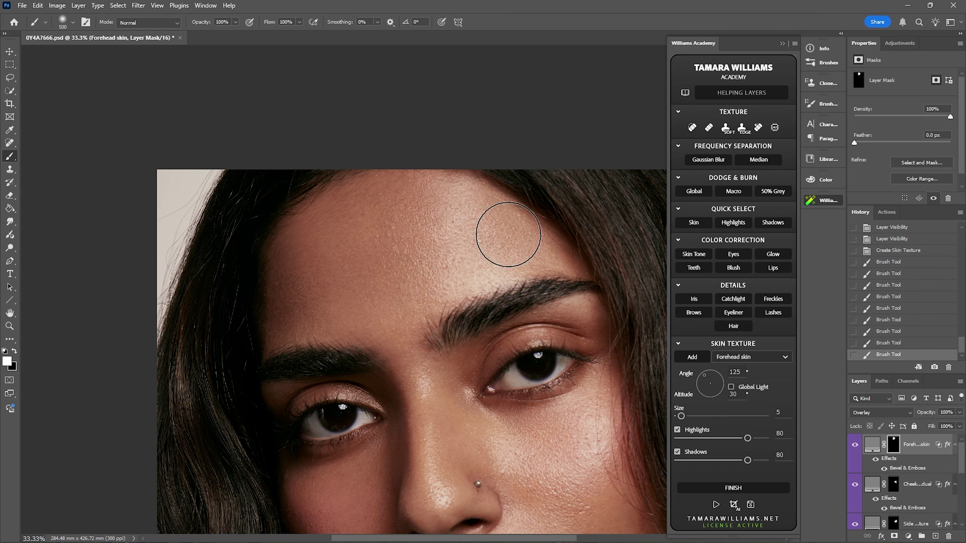
left_click(855, 445)
left_click(855, 445)
left_click(854, 445)
left_click(855, 446)
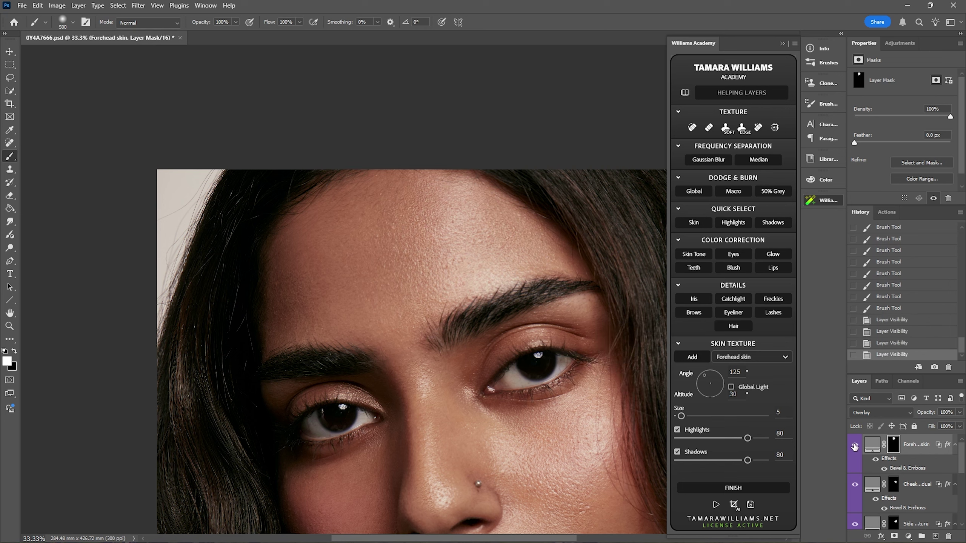
Step: Add a Forehead pores individual texture layer and dab white on its mask across the forehead highlight with a 175 px brush
left_click(716, 357)
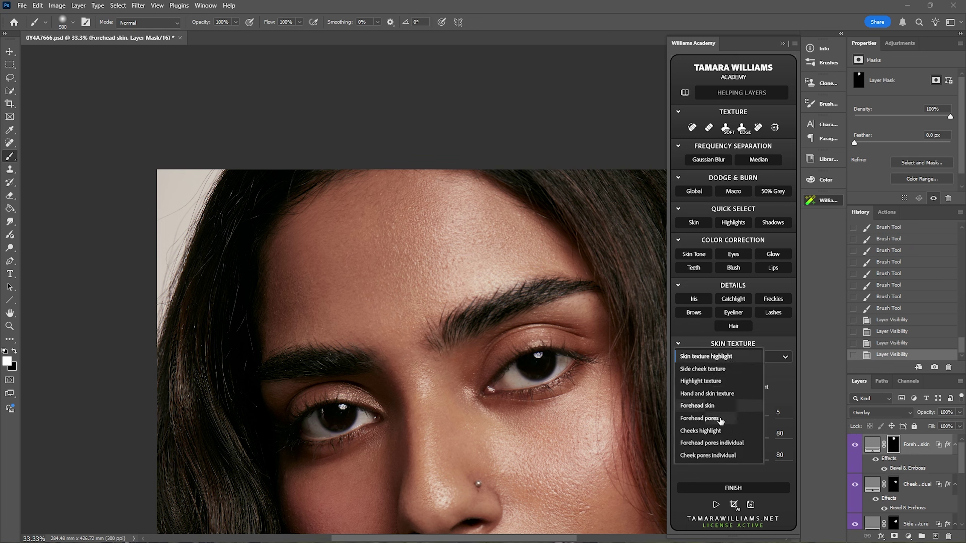
left_click(706, 443)
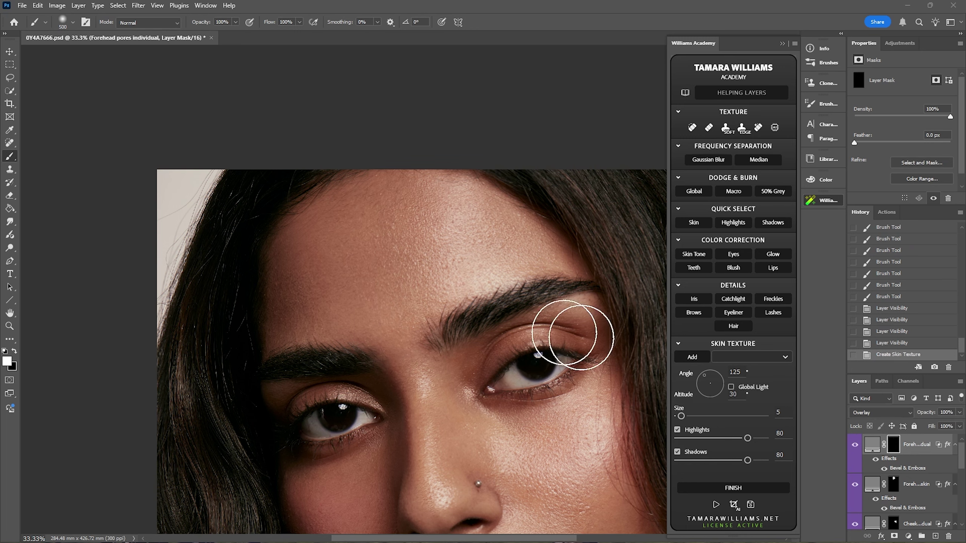
key("bracketleft")
key("bracketleft")
key("bracketleft")
key("bracketleft")
key("bracketleft")
key("bracketleft")
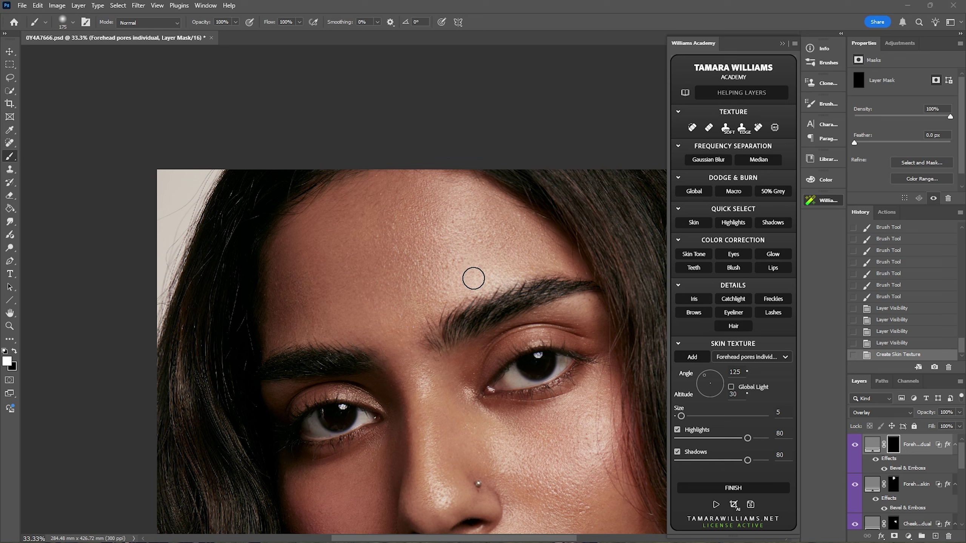
left_click(472, 277)
left_click(485, 262)
left_click(468, 256)
left_click(467, 235)
left_click(466, 225)
left_click(468, 228)
left_click(452, 271)
left_click(448, 275)
left_click(486, 277)
left_click(450, 230)
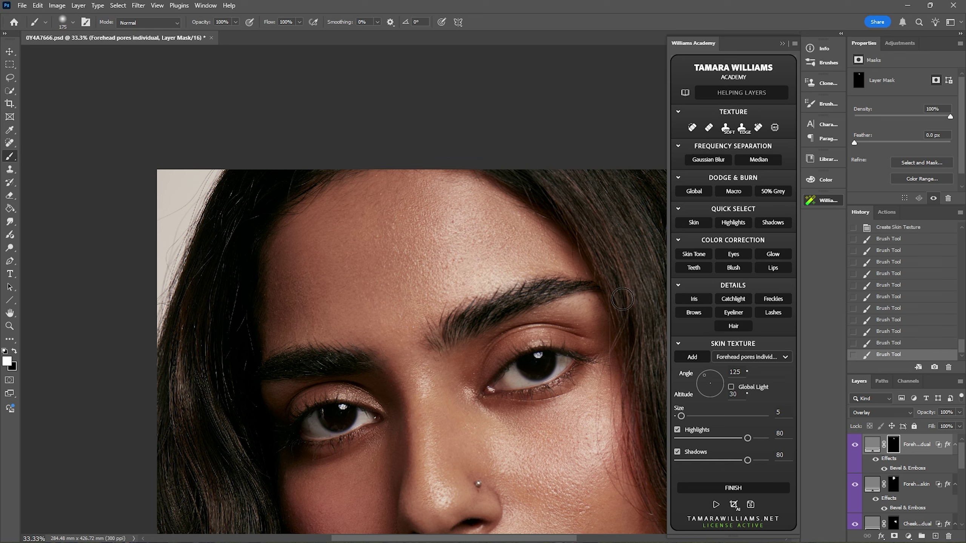
Step: Compare the forehead with the Forehead pores individual layer hidden and shown
left_click(854, 444)
left_click(854, 445)
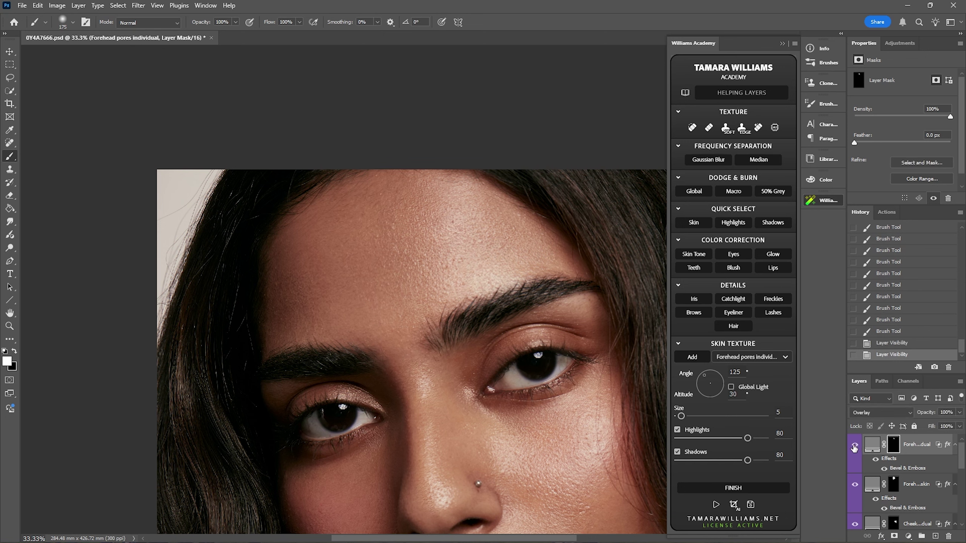
left_click(854, 446)
left_click(853, 446)
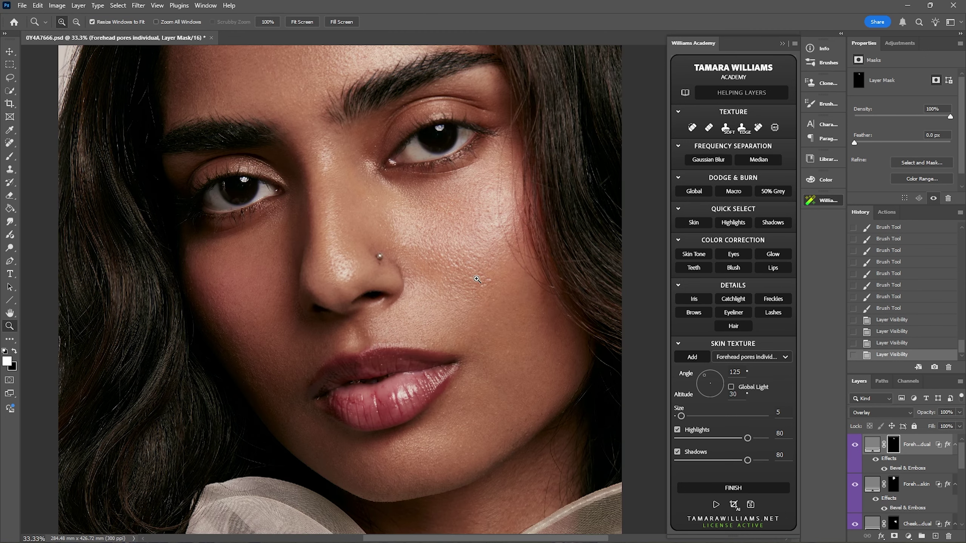
Step: Set the Forehead skin layer's opacity to 76% and lower the opacity of the Cheek pores individual layer
scroll(953, 461, "down", 2)
scroll(946, 468, "up", 2)
left_click(918, 484)
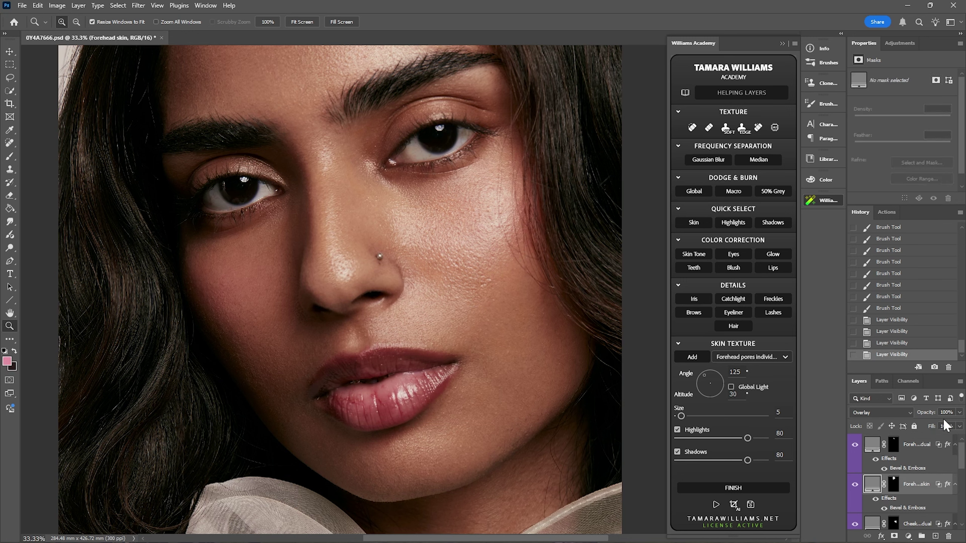
left_click_drag(959, 415, 942, 425)
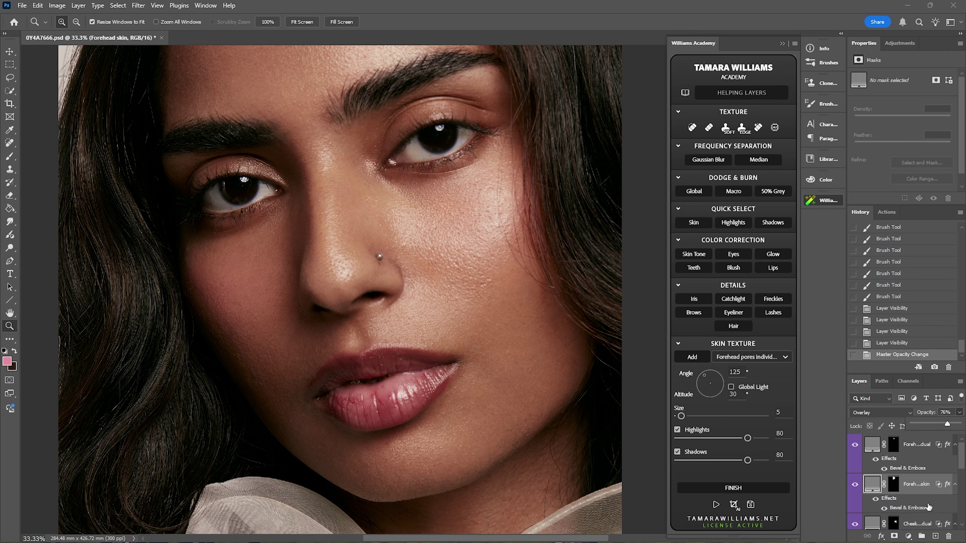
left_click(922, 524)
left_click_drag(959, 415, 948, 425)
Step: Set the Skin texture highlight layer's opacity to 76%
scroll(954, 454, "up", 2)
scroll(934, 444, "down", 2)
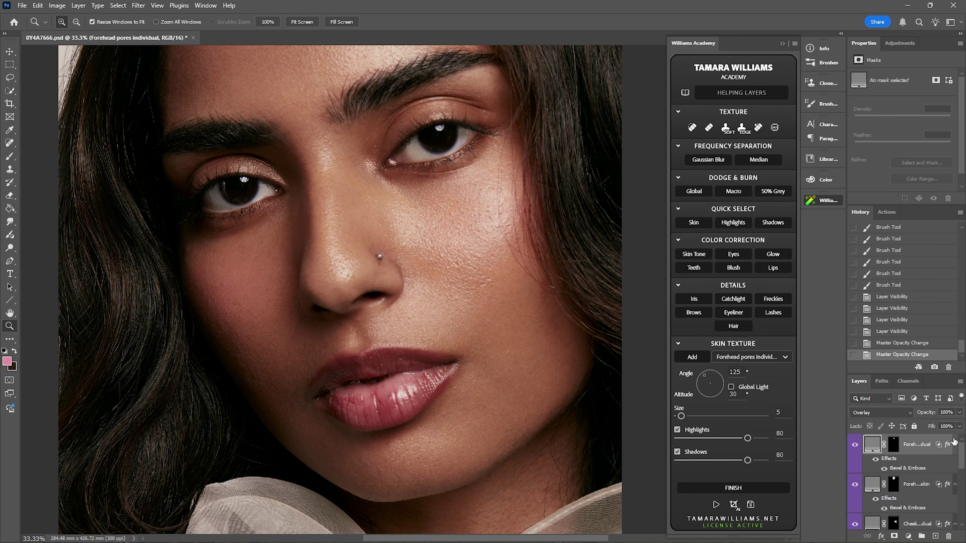
left_click(920, 476)
left_click_drag(960, 413, 942, 425)
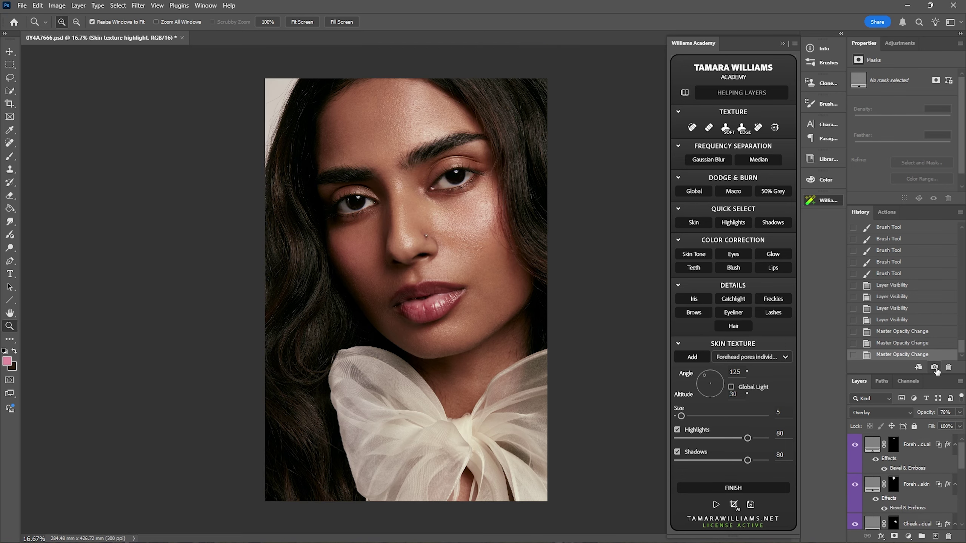
Step: Save the current state as a history snapshot, compare it with Snapshot 3, and return to the new snapshot
left_click(934, 368)
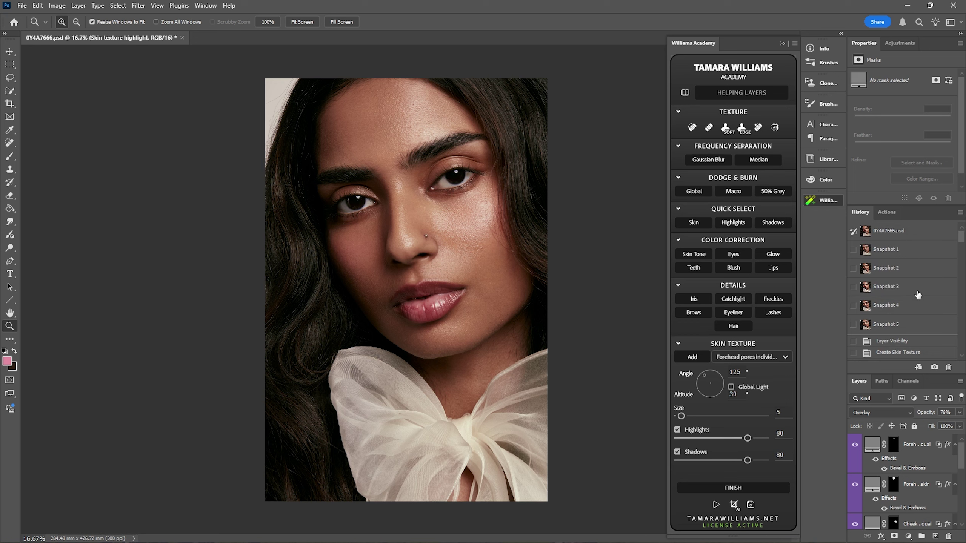
left_click(909, 287)
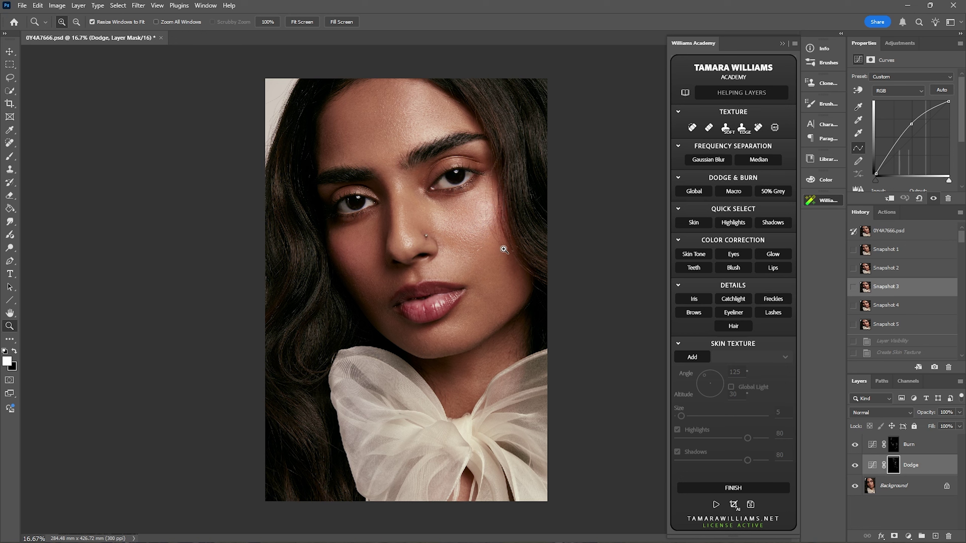
left_click(881, 324)
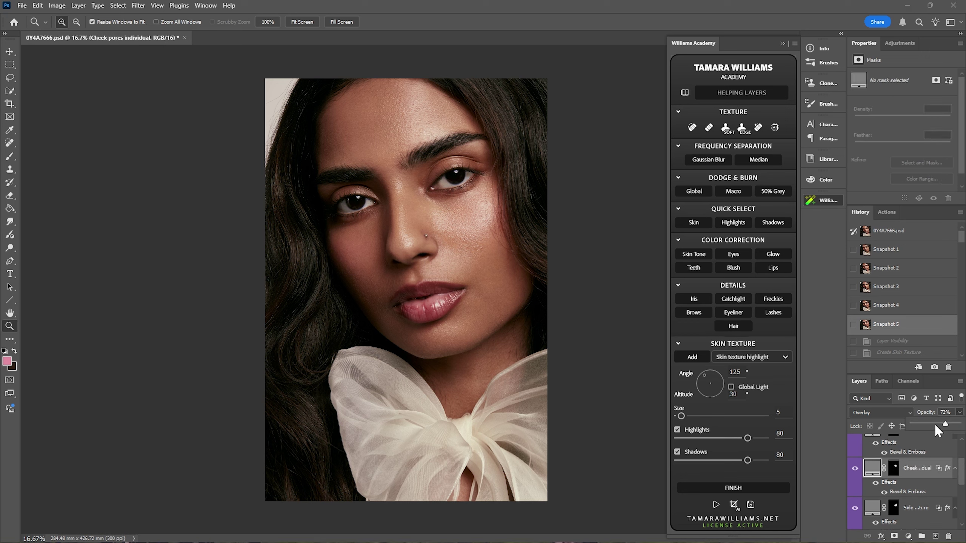
Step: Set the Cheek pores individual layer's opacity to 48% and compare Snapshot 6 with Snapshot 3
left_click(934, 424)
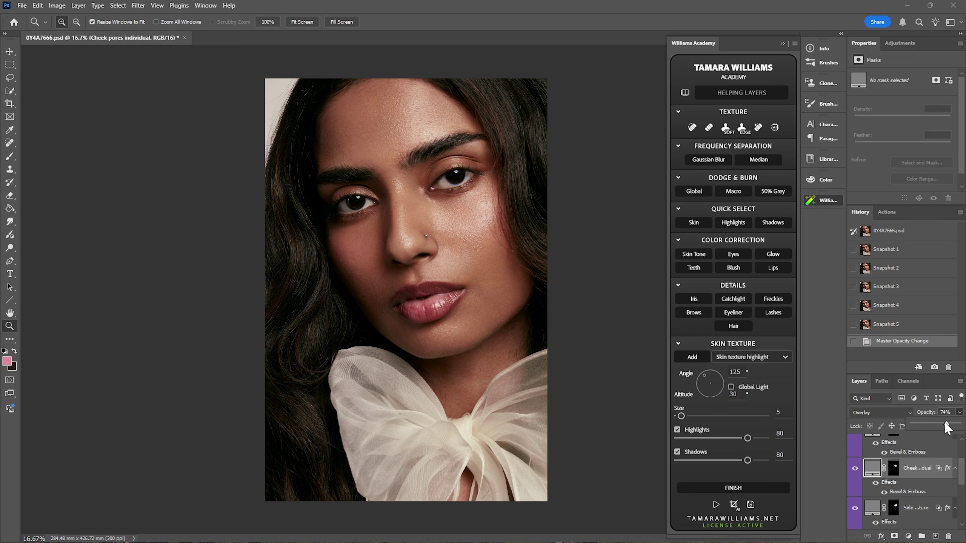
left_click(933, 423)
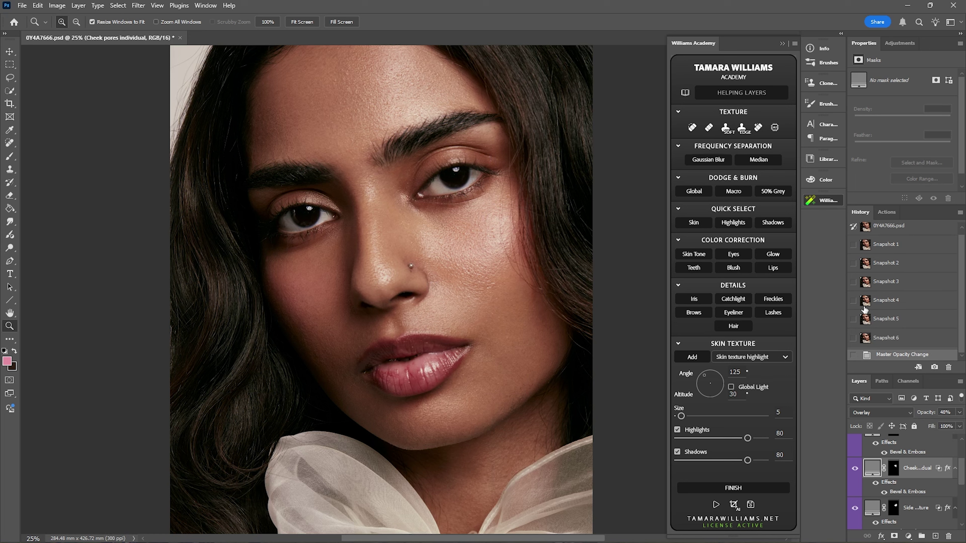
left_click(889, 283)
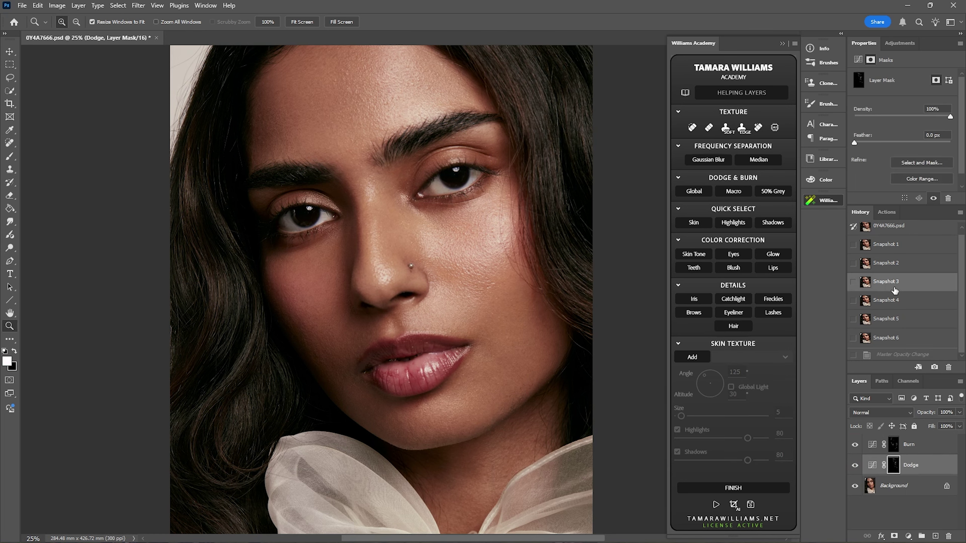
left_click(892, 337)
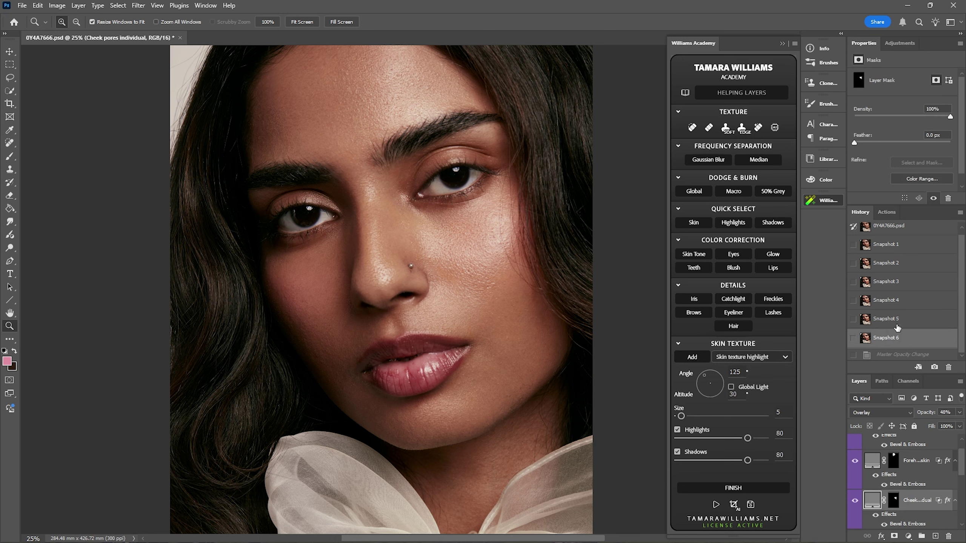
left_click(899, 283)
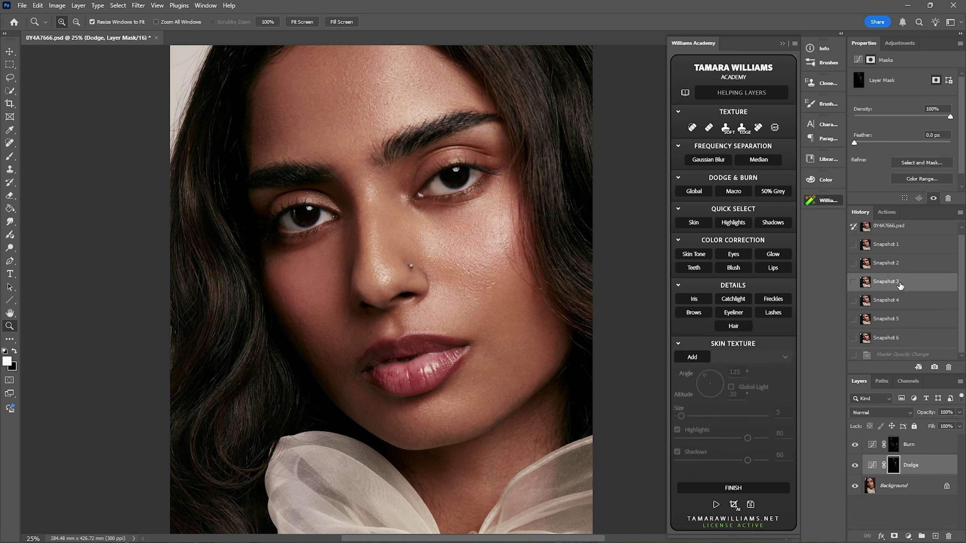
left_click(890, 342)
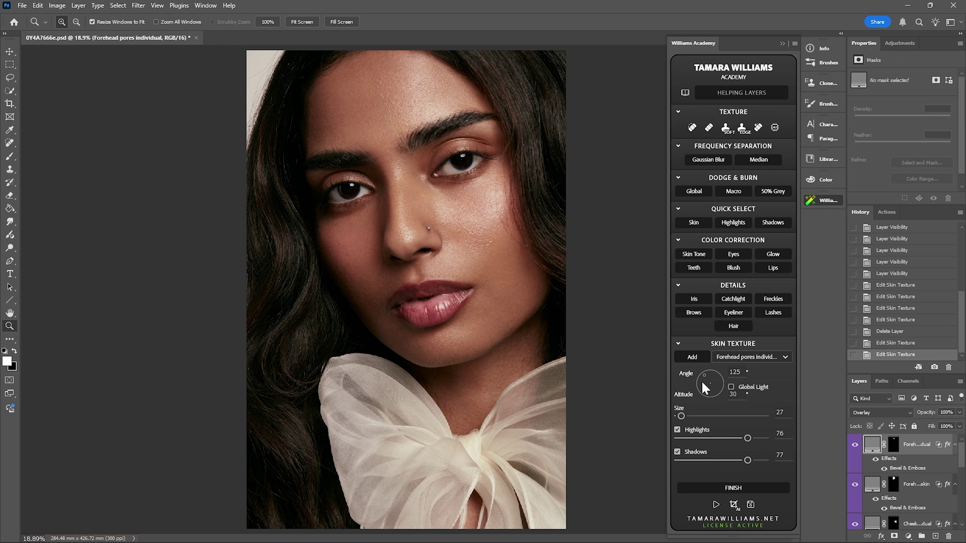
Step: Choose the Side cheek texture layer for editing and set its texture size to 12, checking the cheek up close
left_click_drag(468, 207, 458, 242)
scroll(458, 242, "up", 3)
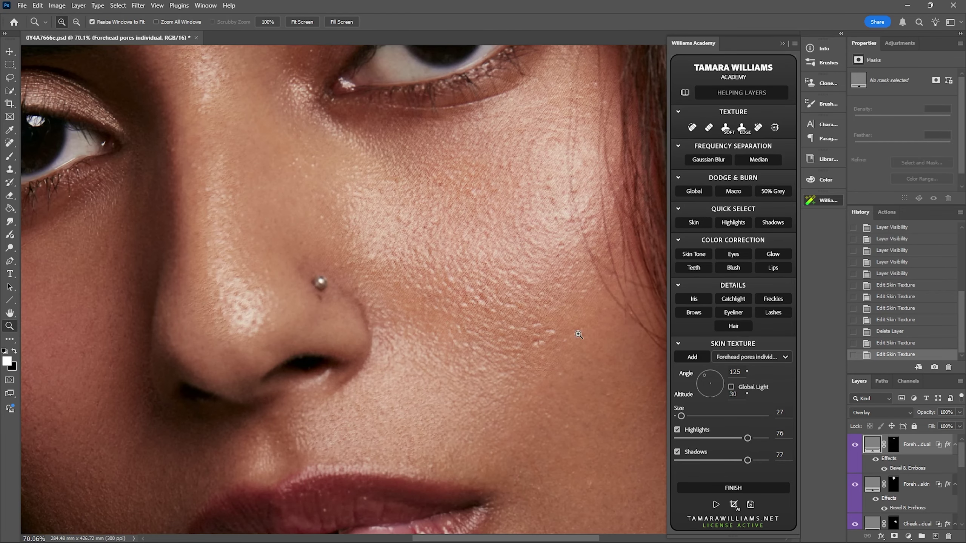
scroll(496, 307, "up", 1)
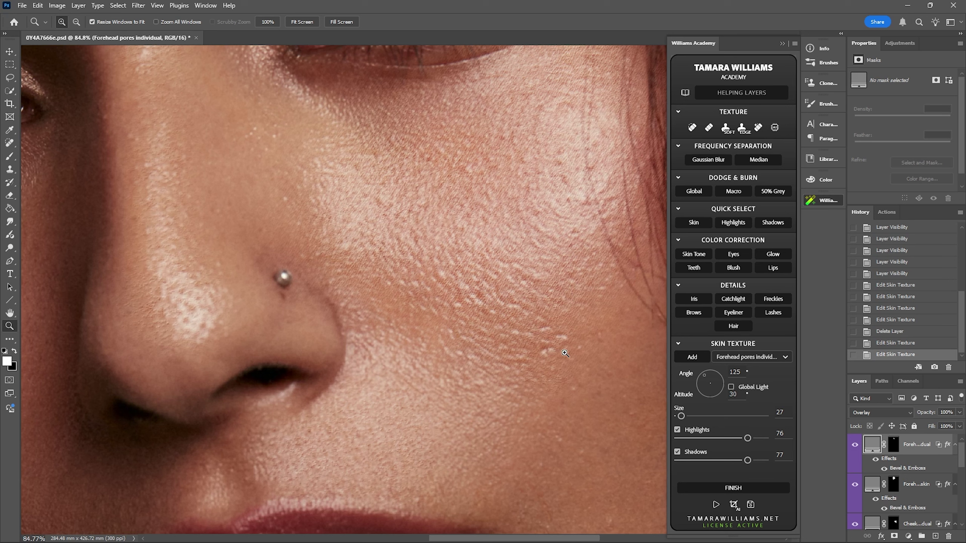
left_click(740, 355)
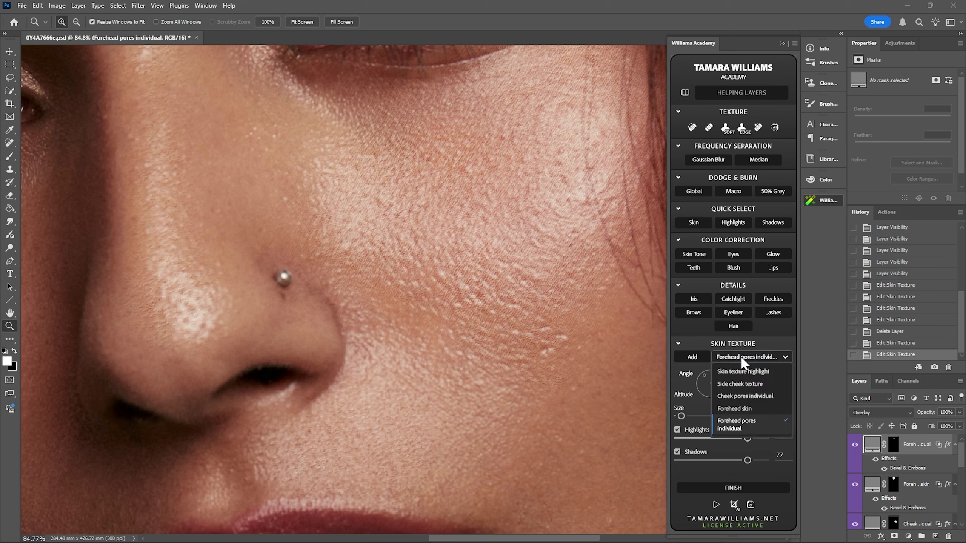
left_click(739, 384)
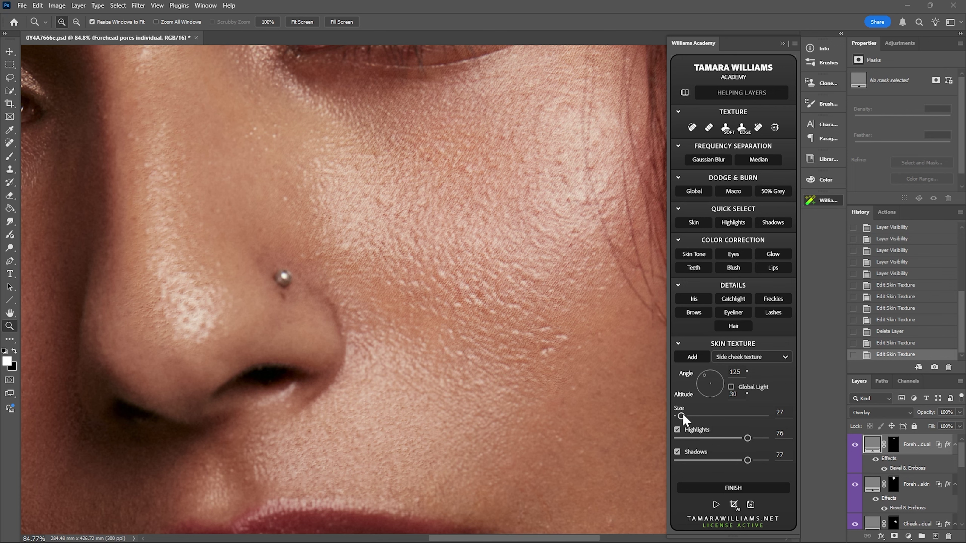
left_click_drag(682, 412, 688, 415)
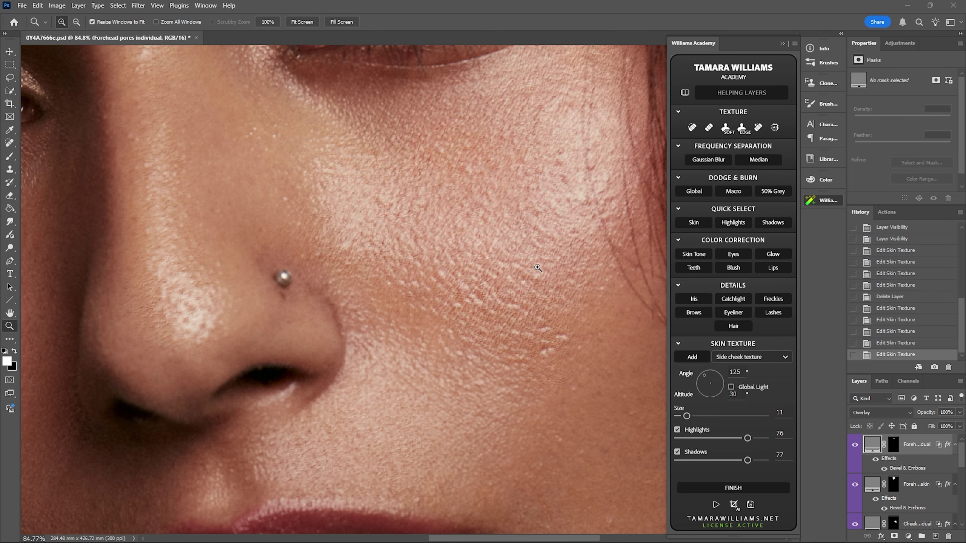
left_click(686, 415)
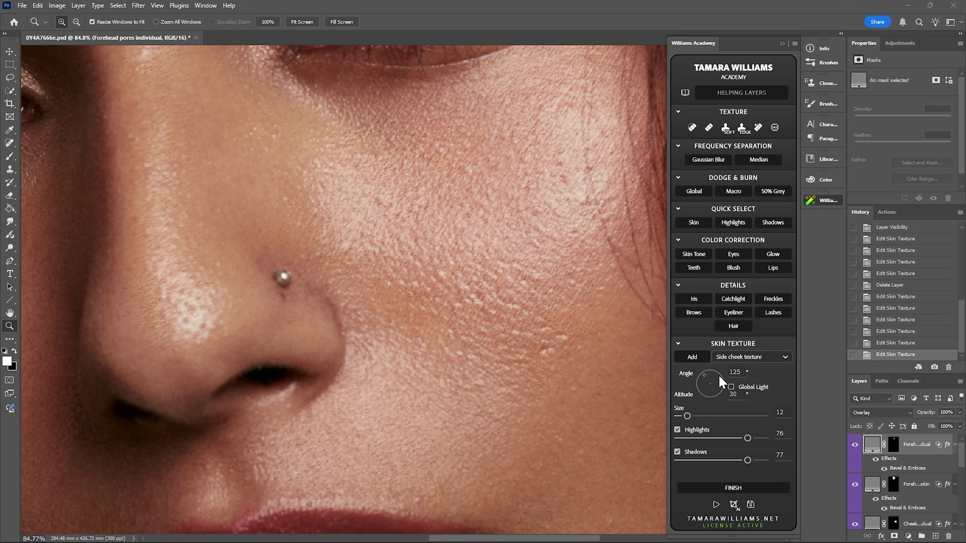
Step: Set the Side cheek texture's lighting to angle -6° and altitude 27°, with Highlights at 61 and Shadows at 71
left_click(700, 379)
left_click(719, 381)
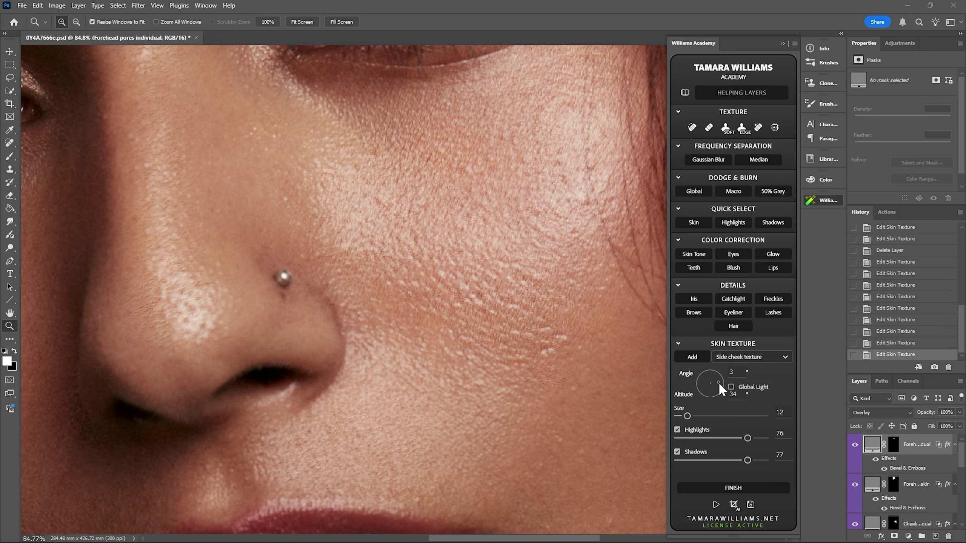
left_click_drag(718, 383, 717, 388)
left_click(731, 438)
left_click(677, 452)
Step: Hide and show the Side cheek texture layer to compare the cheek with and without it
scroll(925, 470, "down", 3)
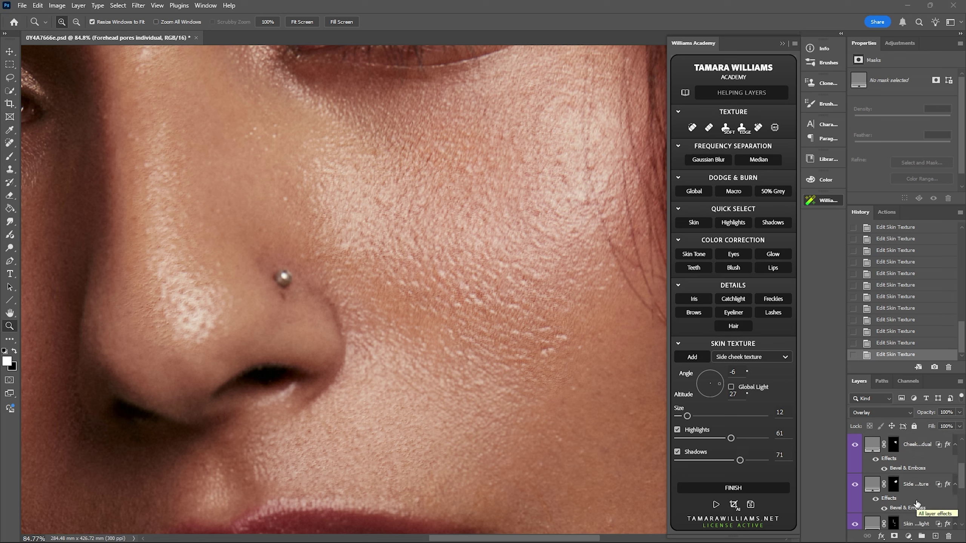
left_click(855, 486)
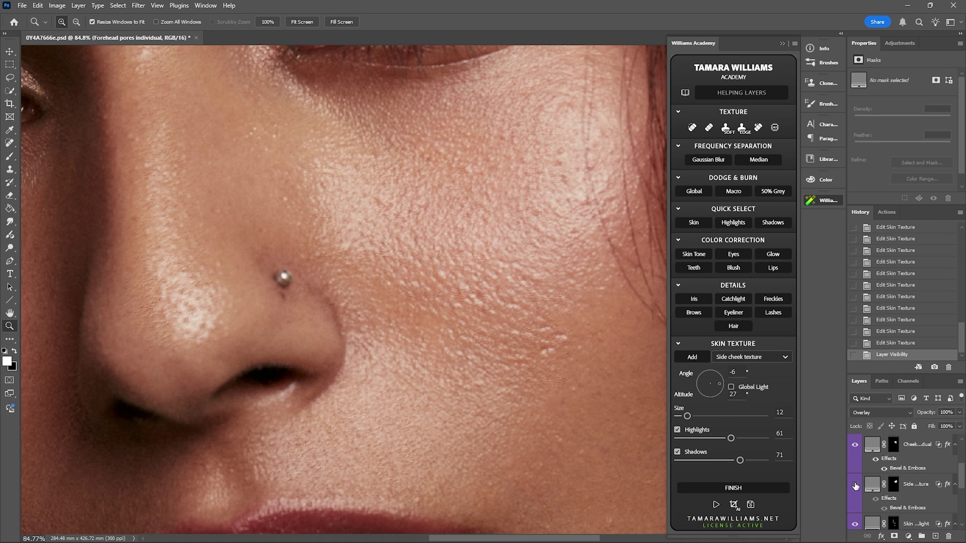
left_click(855, 486)
Step: Compare Snapshot 1 with Snapshot 2, return to Snapshot 1, and set the Side cheek texture's Shadows to 49
scroll(901, 266, "up", 15)
left_click(889, 251)
left_click(902, 270)
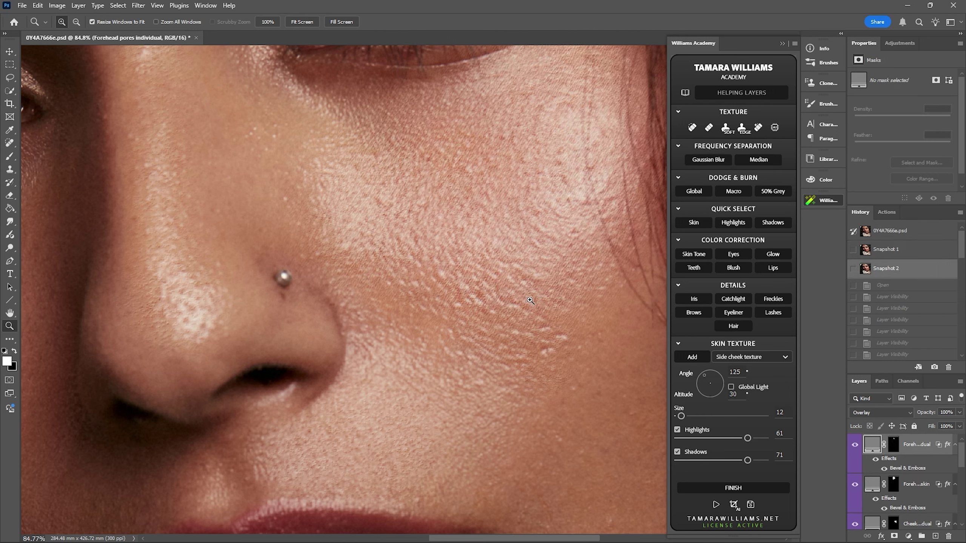
left_click(900, 252)
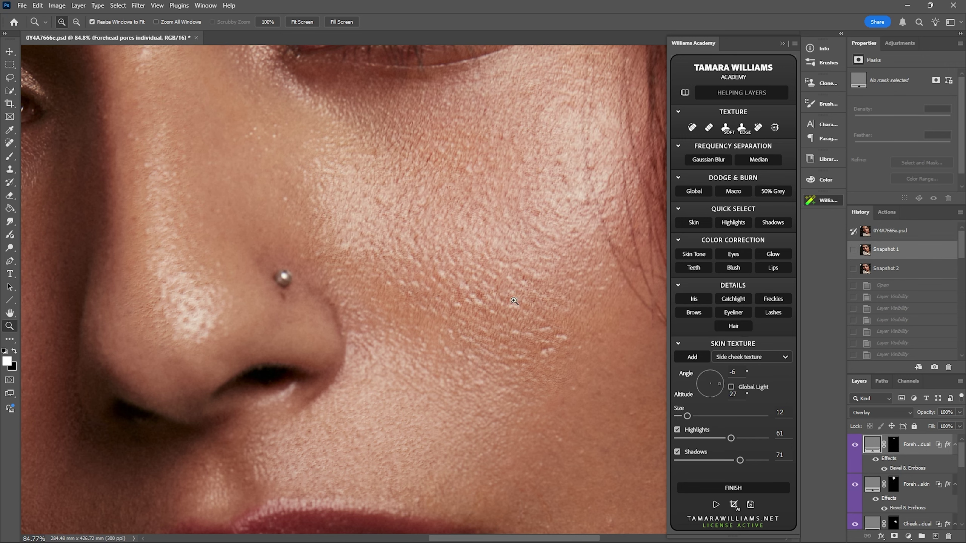
left_click(721, 459)
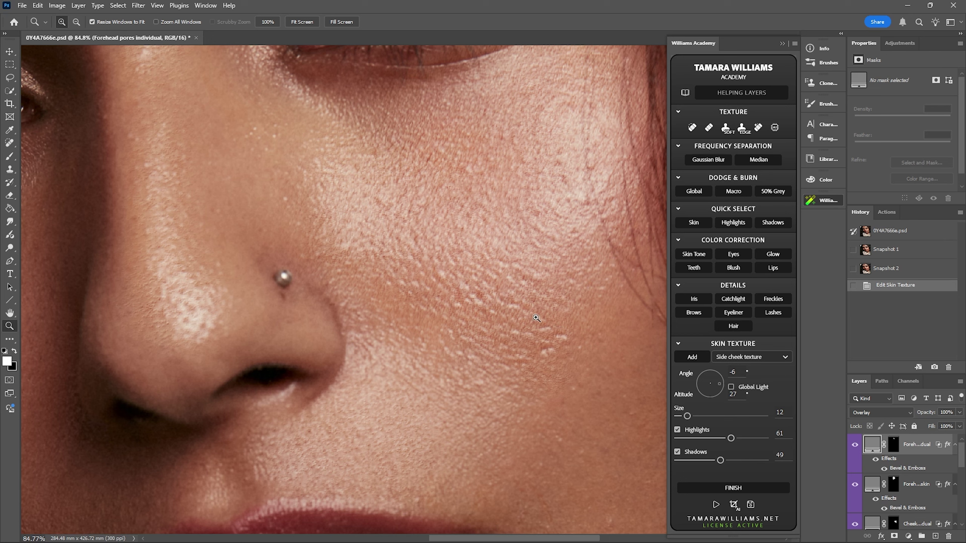
left_click(722, 459)
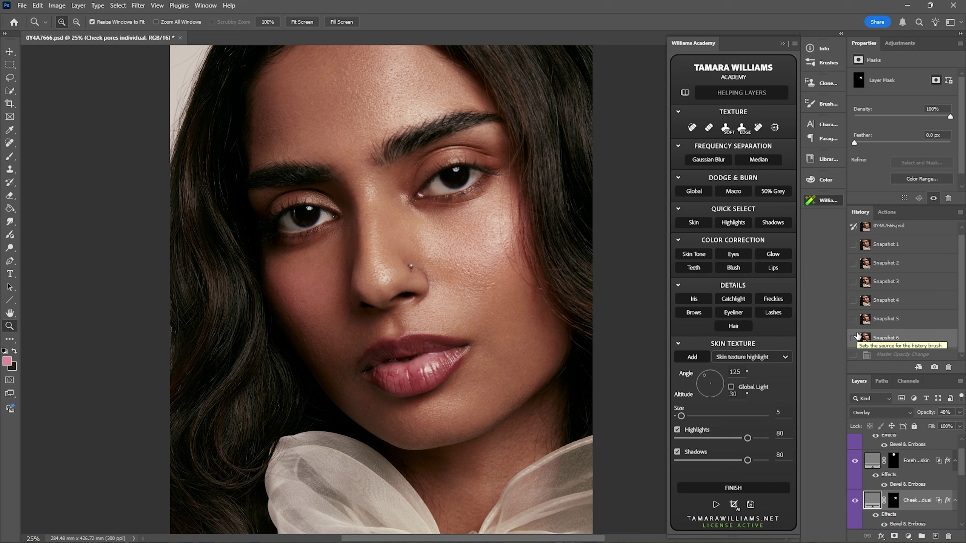
Step: Add the Freckles detail group above the Forehead pores individual layer and choose the FRECK 1 brush
scroll(925, 441, "up", 2)
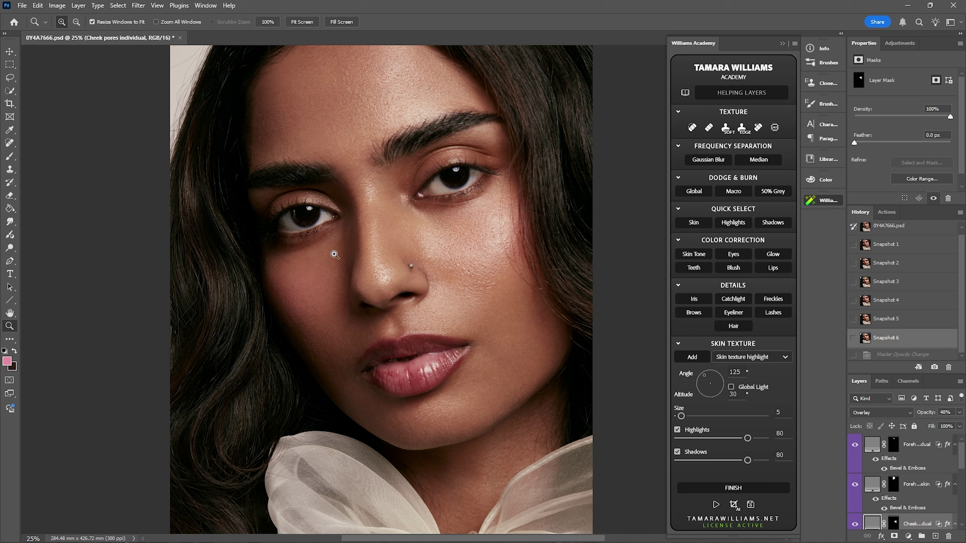
left_click(920, 446)
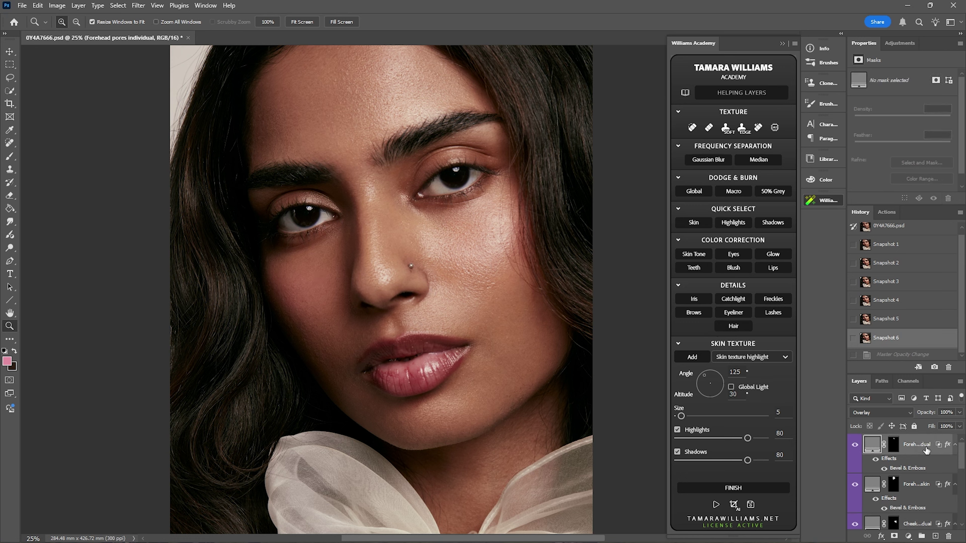
left_click(772, 299)
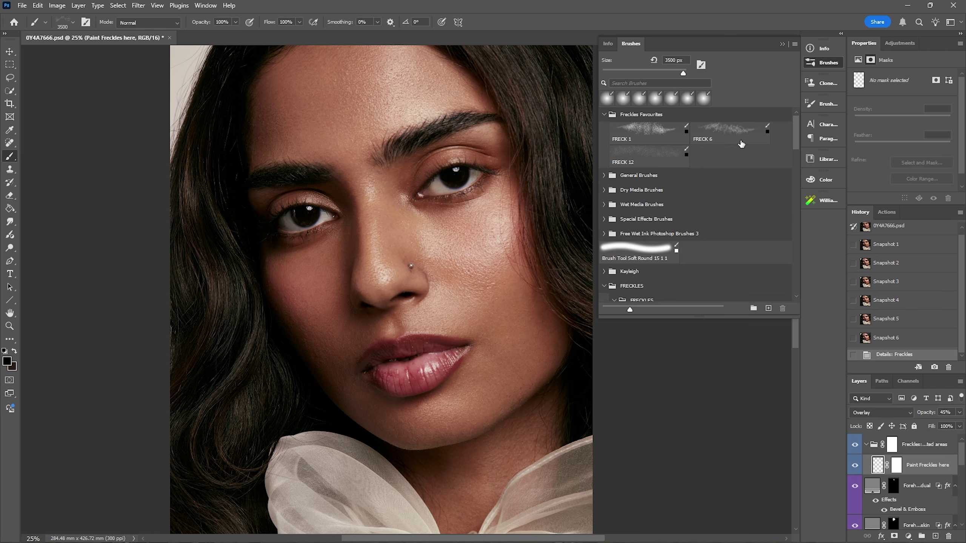
left_click(649, 133)
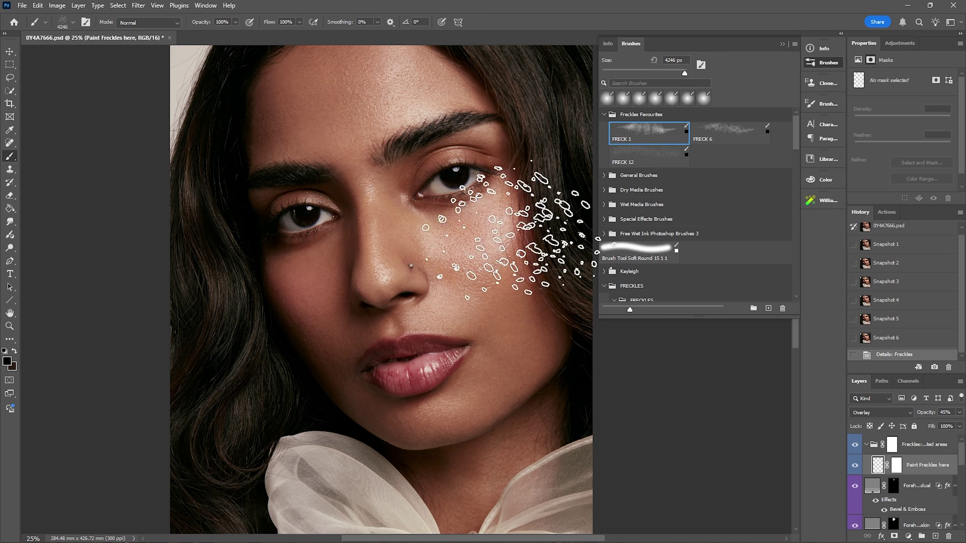
Step: Reduce the freckle brush to 700 px and sample a skin tone from the lower cheek as the brush colour
key("bracketleft")
key("bracketleft")
key("bracketleft")
key("bracketleft")
key("bracketleft")
key("bracketleft")
key("bracketleft")
key("bracketleft")
key("bracketleft")
key("bracketleft")
key("bracketleft")
key("bracketleft")
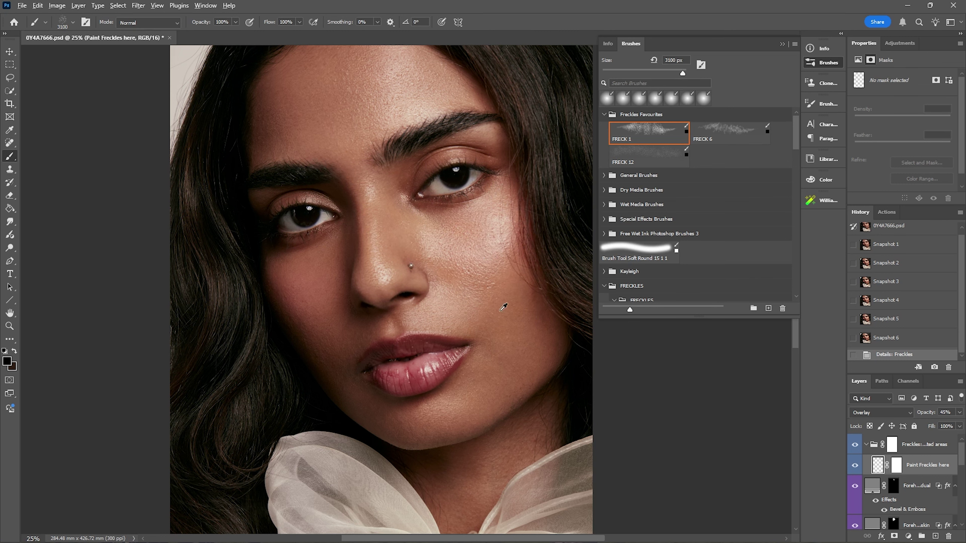
left_click(531, 353, "alt")
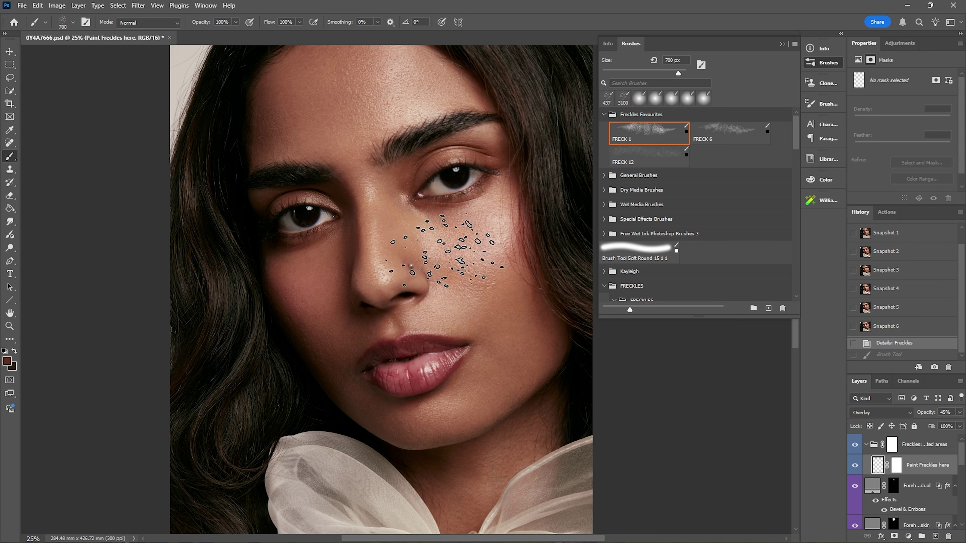
Step: Dab freckles over the brightly lit cheek and the nose bridge, undoing the dab placed just below the eye
left_click(491, 236)
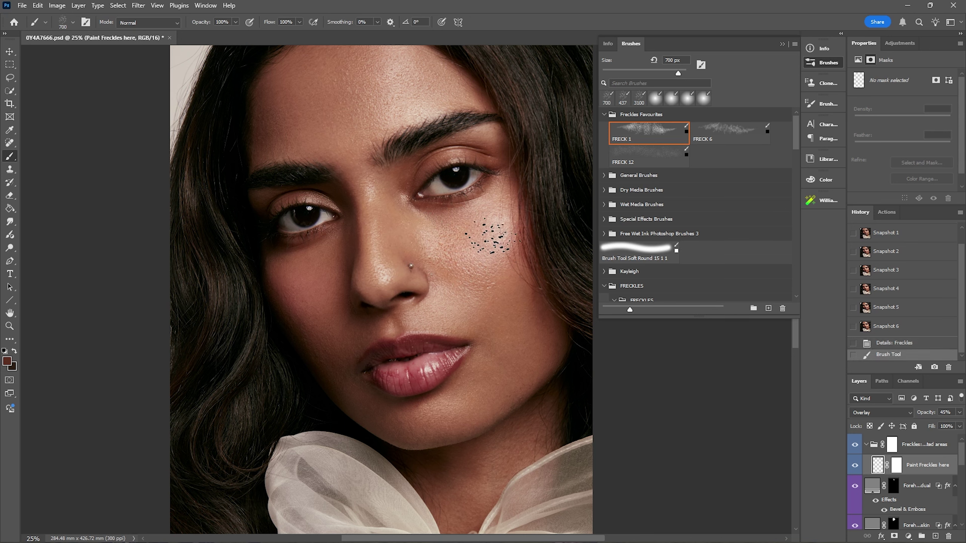
left_click(406, 228)
left_click(397, 218)
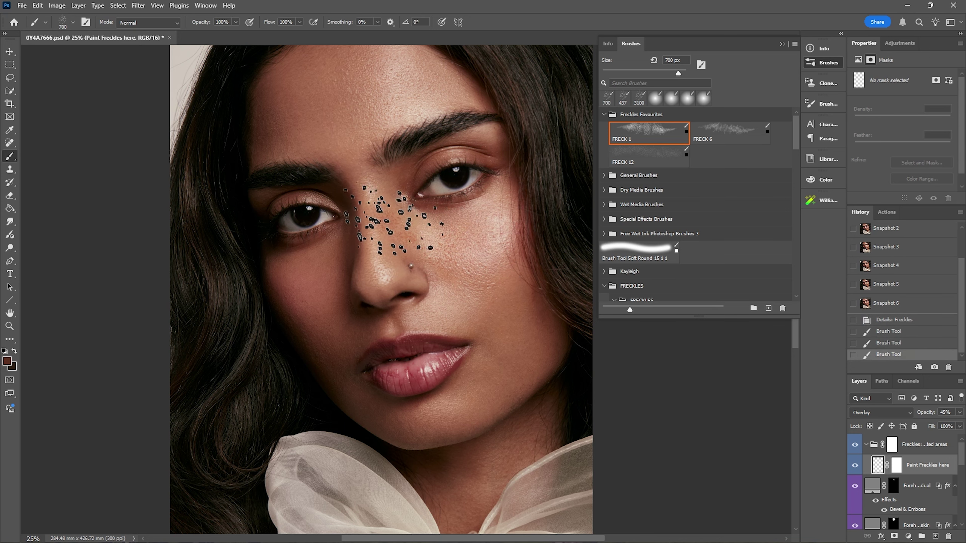
left_click(481, 209)
key("ctrl+z")
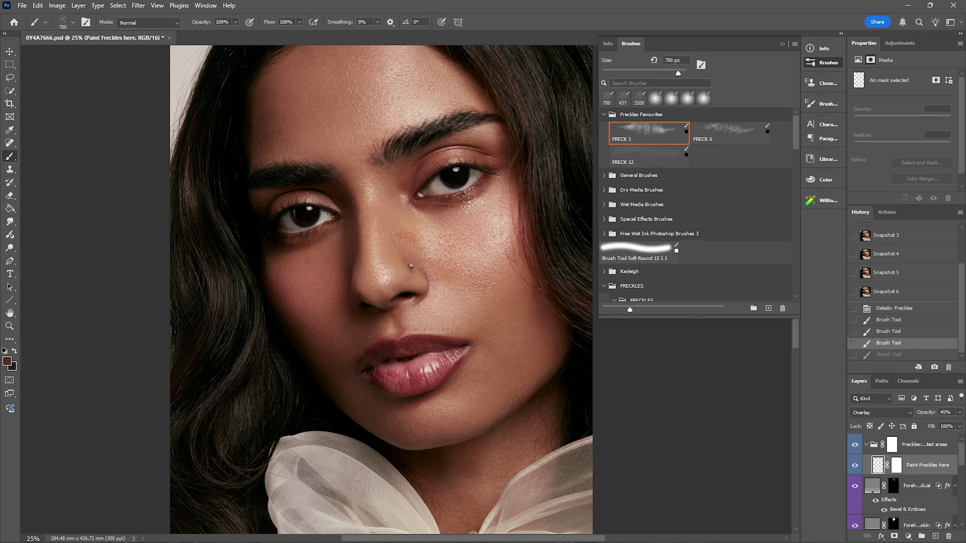
left_click(415, 244)
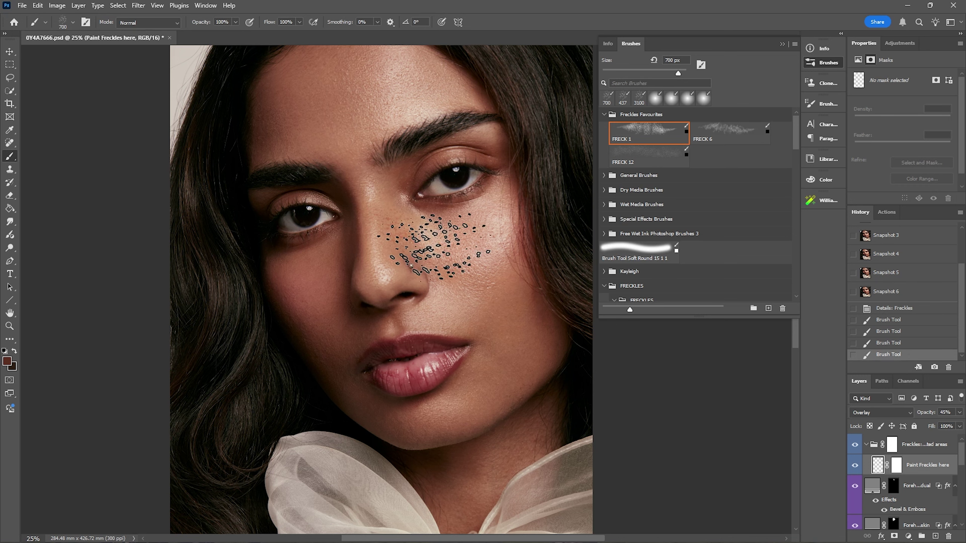
Step: Dab freckles across the darker, shaded cheek with the same 700 px brush
left_click(321, 263)
left_click(316, 285)
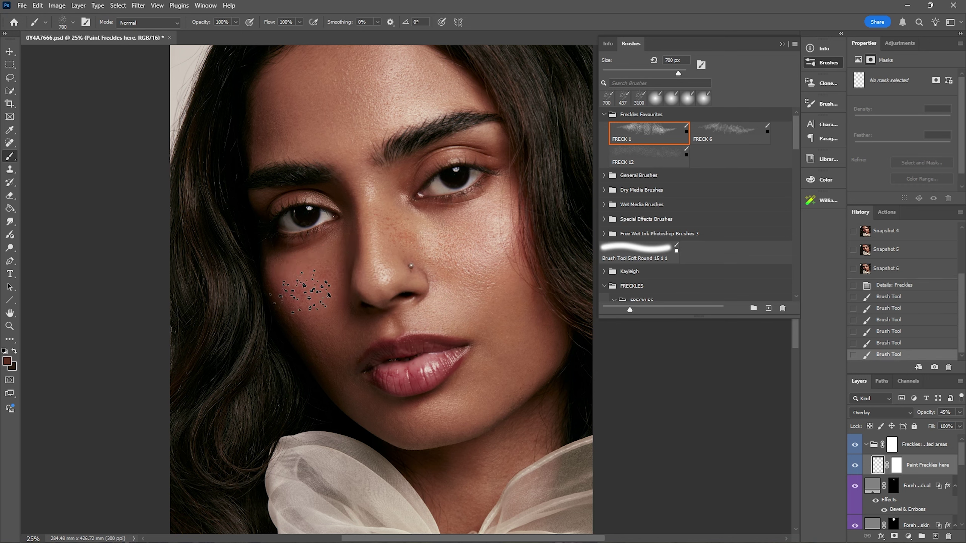
left_click(338, 289)
left_click(349, 273)
left_click(330, 289)
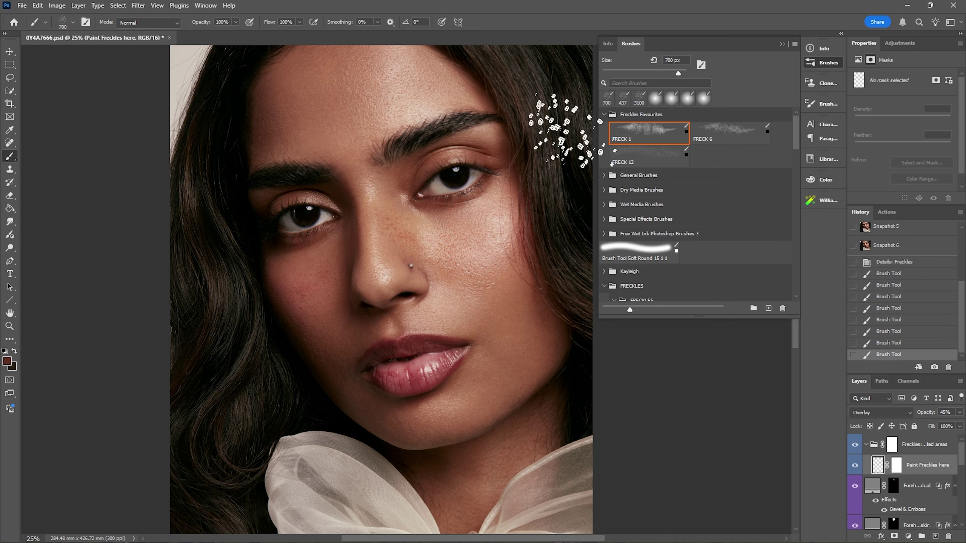
Step: Turn off Scattering and Shape Dynamics for the freckle brush
left_click(610, 44)
left_click(822, 105)
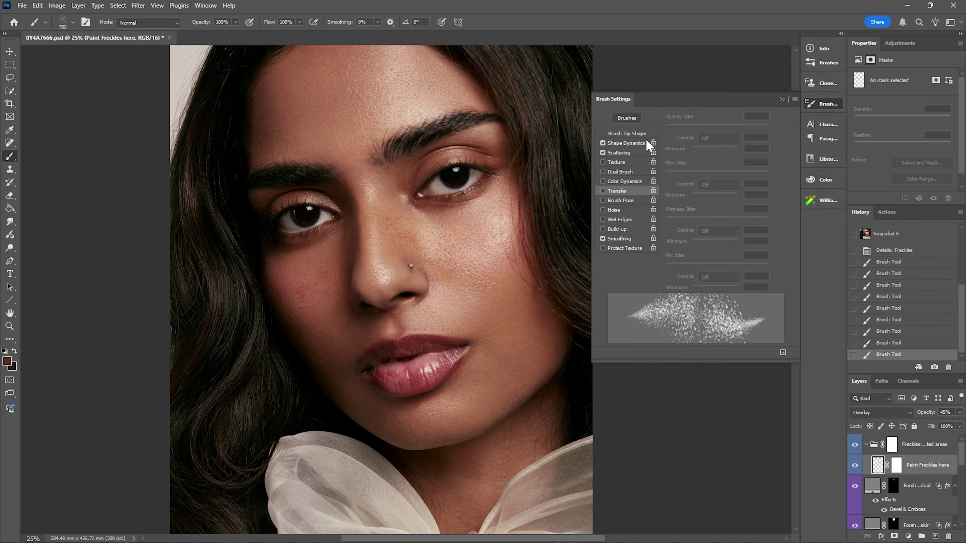
left_click(603, 153)
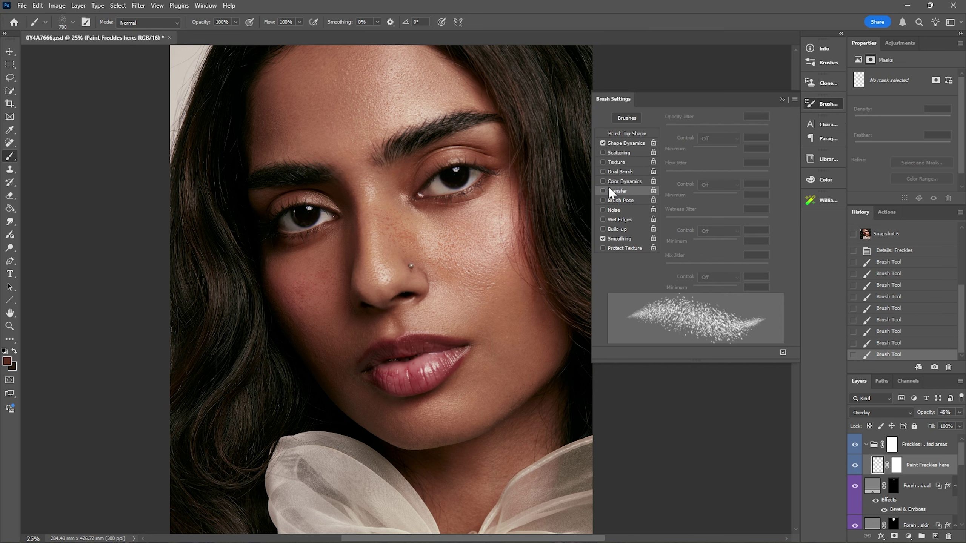
left_click(602, 143)
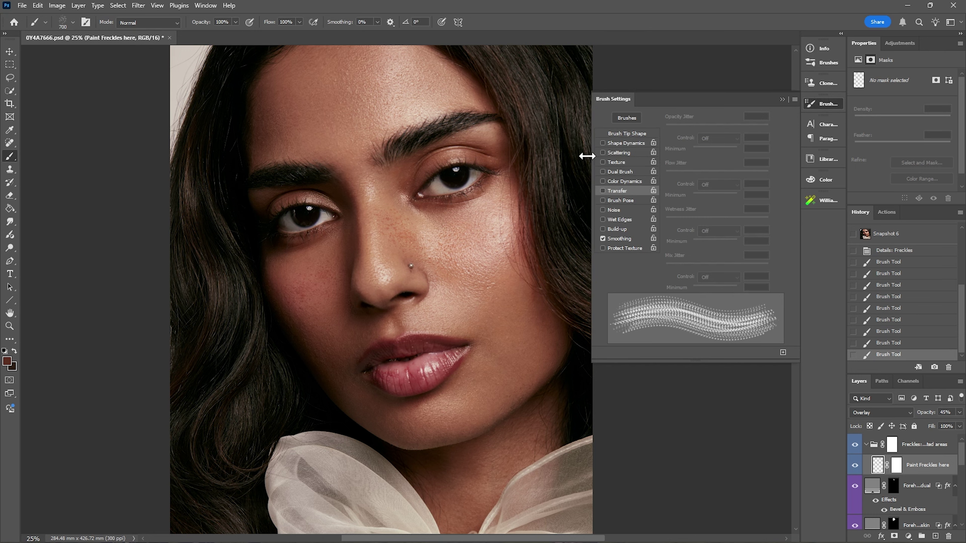
Step: Reduce the freckle brush to 400 px and stamp finer freckles on the shaded cheek and the nose
key("bracketleft")
key("bracketleft")
key("bracketleft")
left_click(309, 265)
left_click(309, 266)
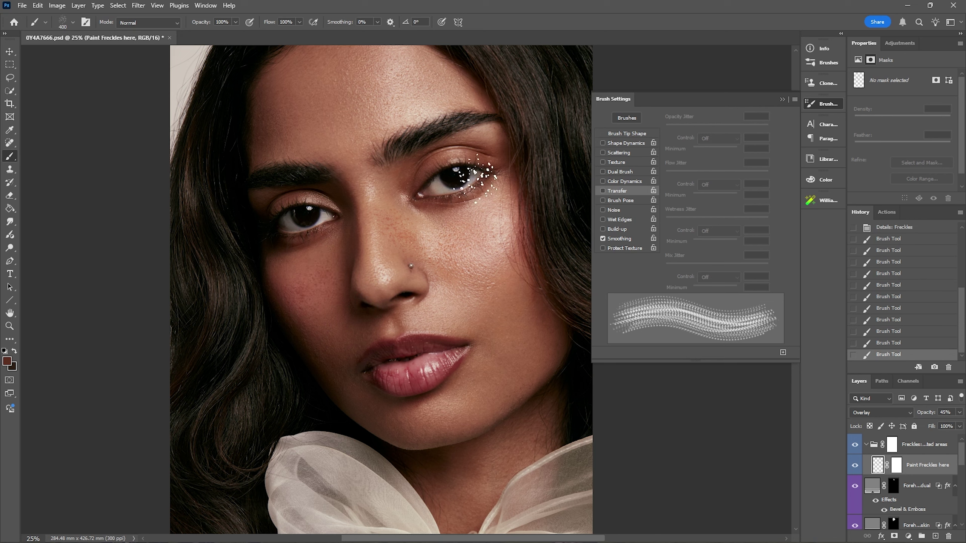
left_click(375, 238)
Step: Lower the Paint Freckles here layer's opacity to 21% and view the whole portrait at 12.5% zoom
left_click(960, 413)
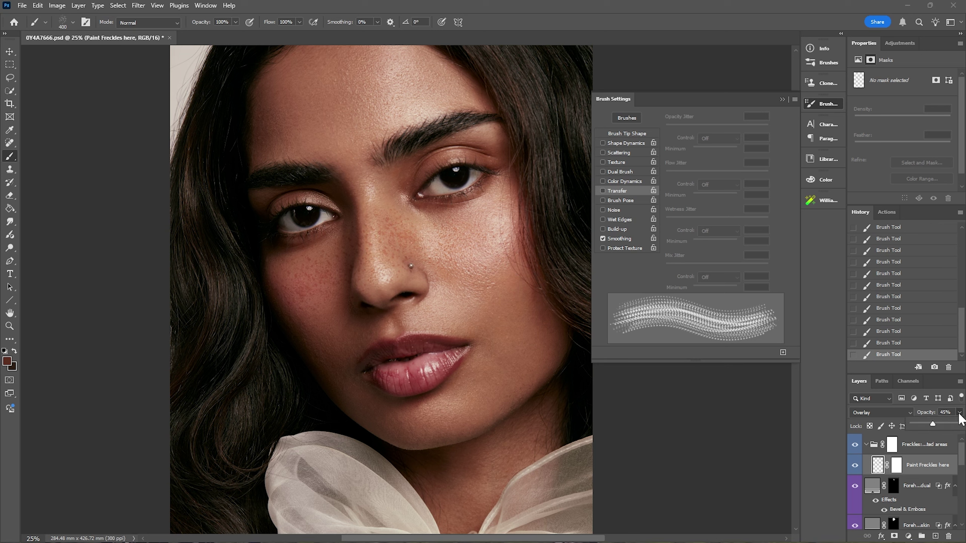
left_click(923, 424)
left_click(9, 326)
right_click(476, 208)
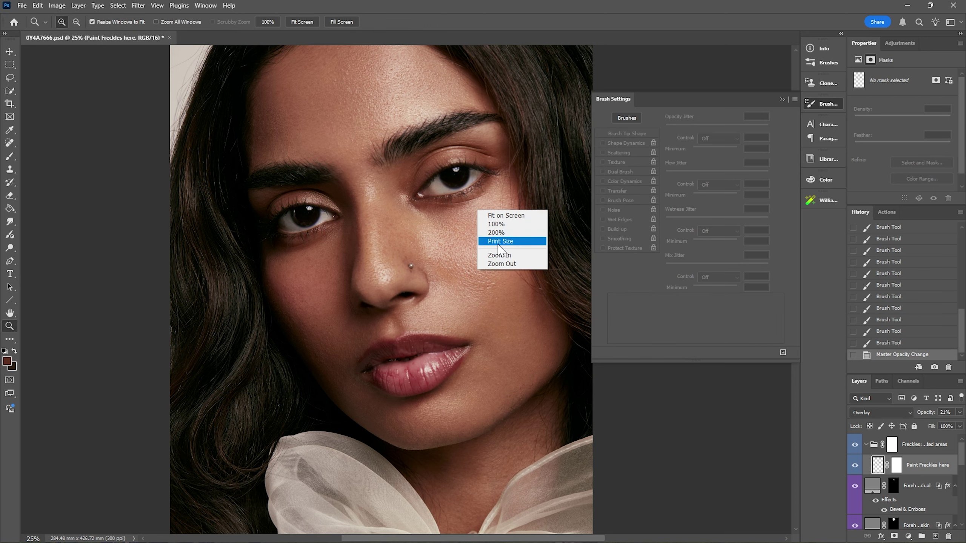
left_click(494, 263)
right_click(475, 184)
left_click(494, 239)
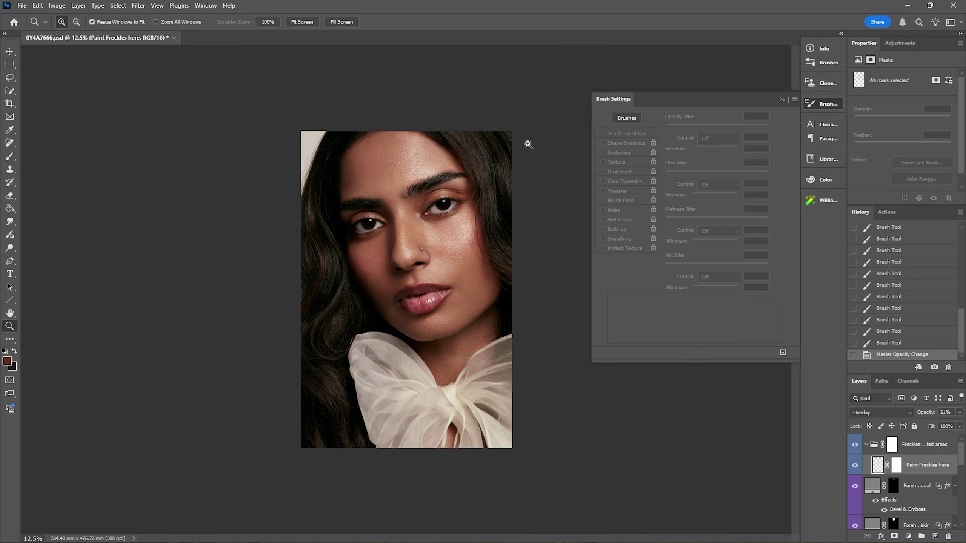
Step: Set the Paint Freckles here layer's opacity to 30% and check the face at 25% zoom
left_click(959, 412)
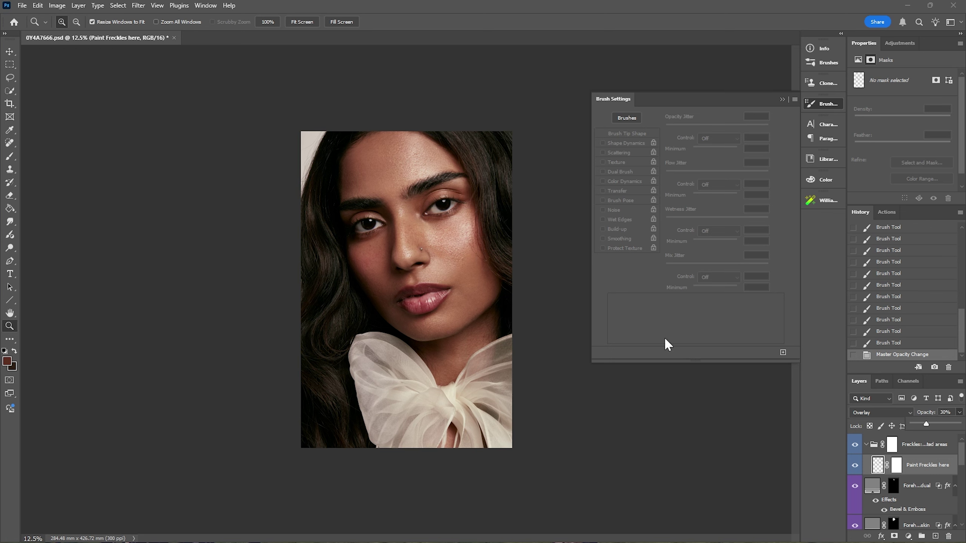
left_click(430, 196)
left_click(444, 194)
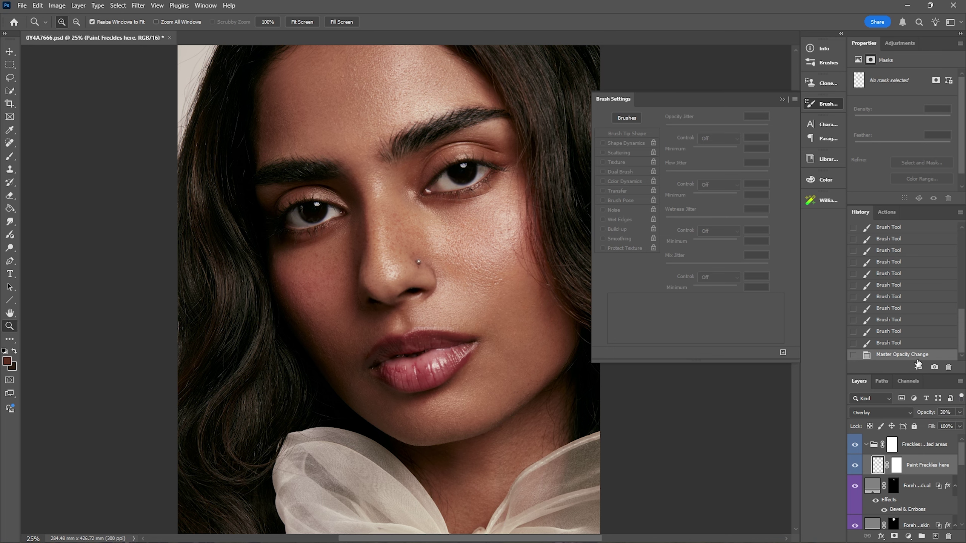
scroll(400, 265, "up", 1)
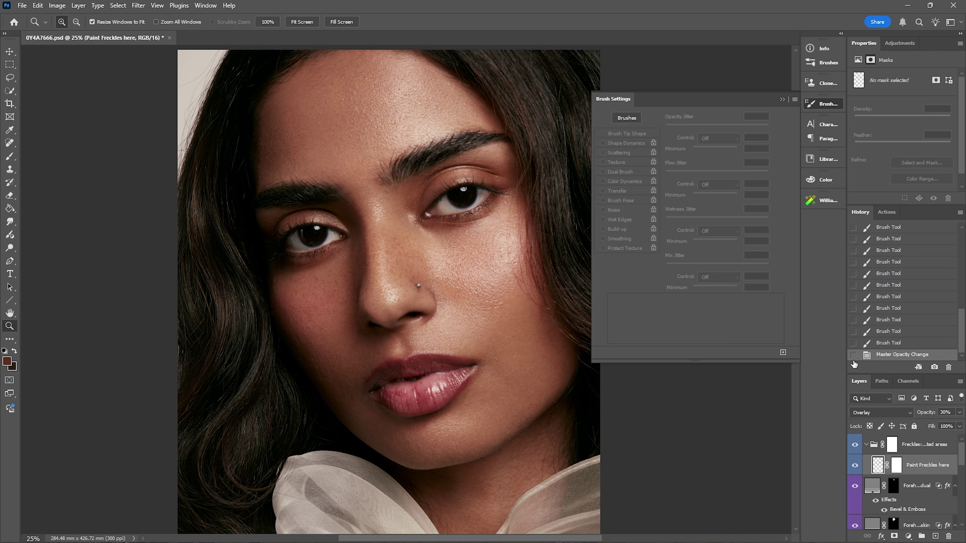
Step: Apply Hue/Saturation to the Paint Freckles here layer with Saturation -53 and Lightness -13
left_click(959, 413)
left_click(878, 465)
left_click(59, 5)
mouse_move(75, 36)
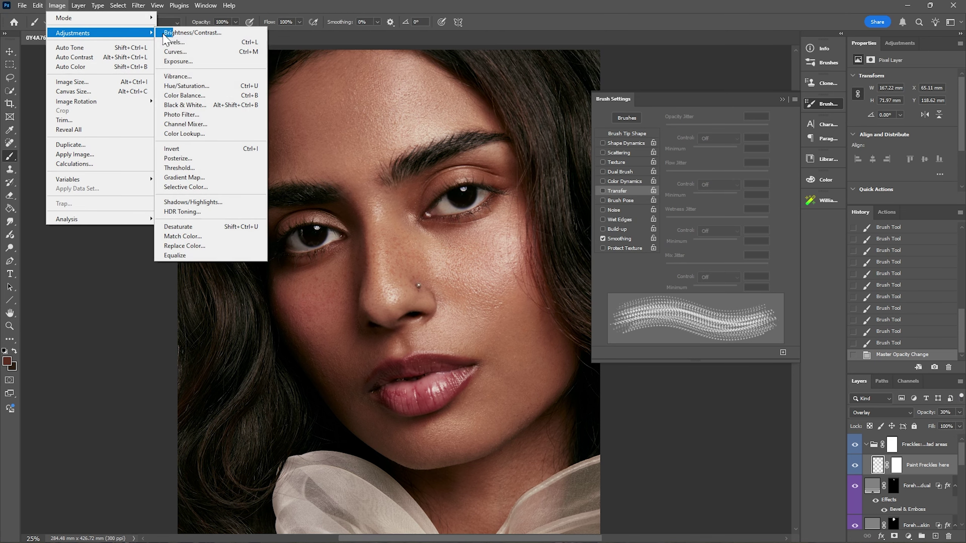
left_click(205, 87)
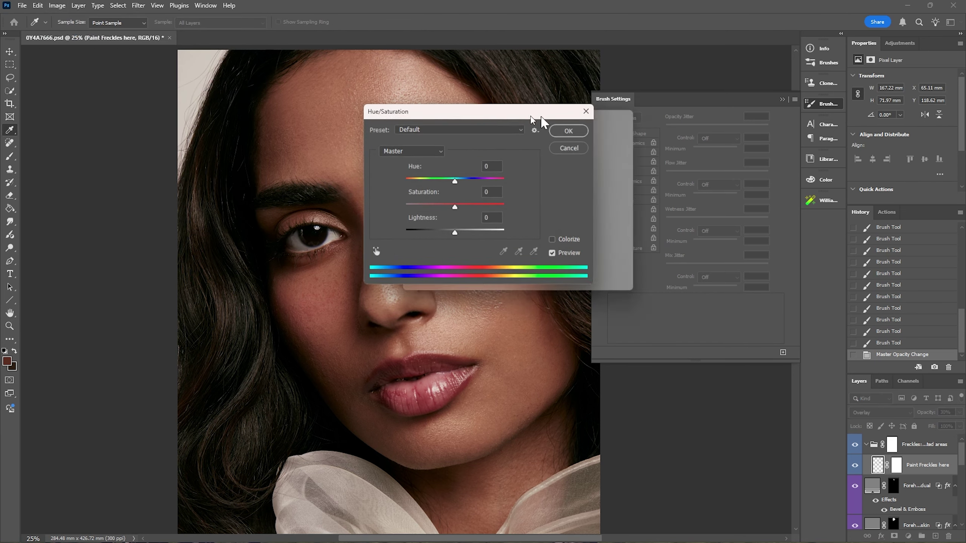
left_click_drag(533, 112, 680, 141)
left_click_drag(602, 236, 595, 261)
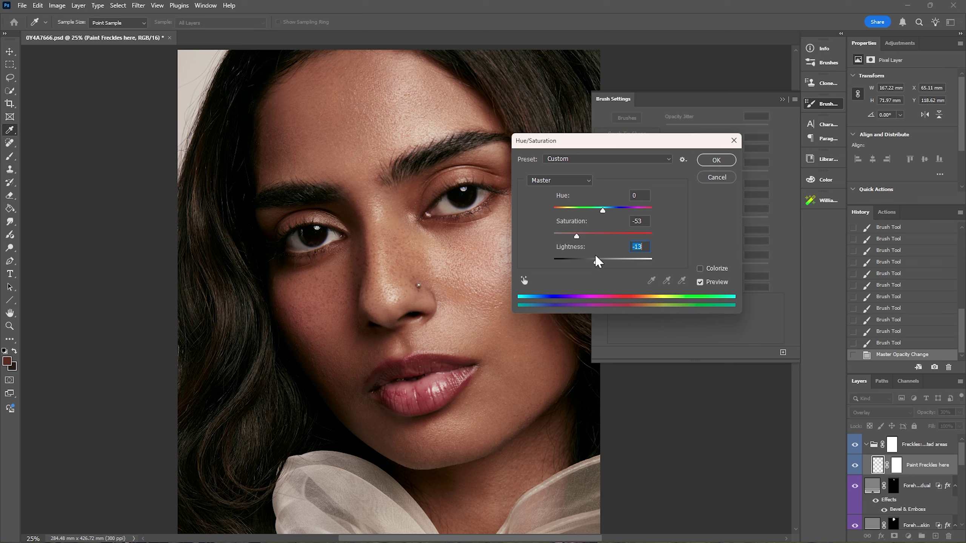
left_click(705, 158)
Step: Zoom out to the whole portrait and save the current state as a history snapshot
left_click(10, 326)
right_click(479, 210)
left_click(513, 262)
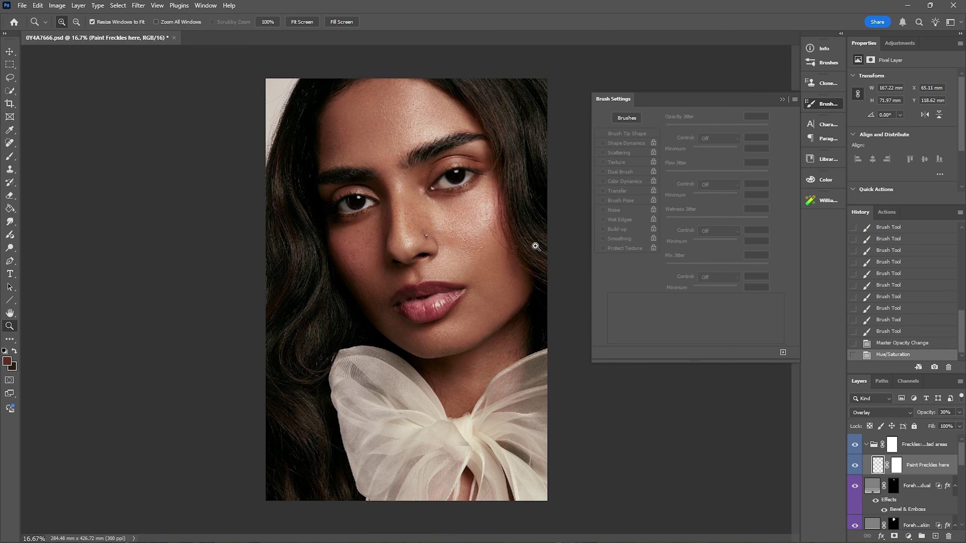
left_click(935, 367)
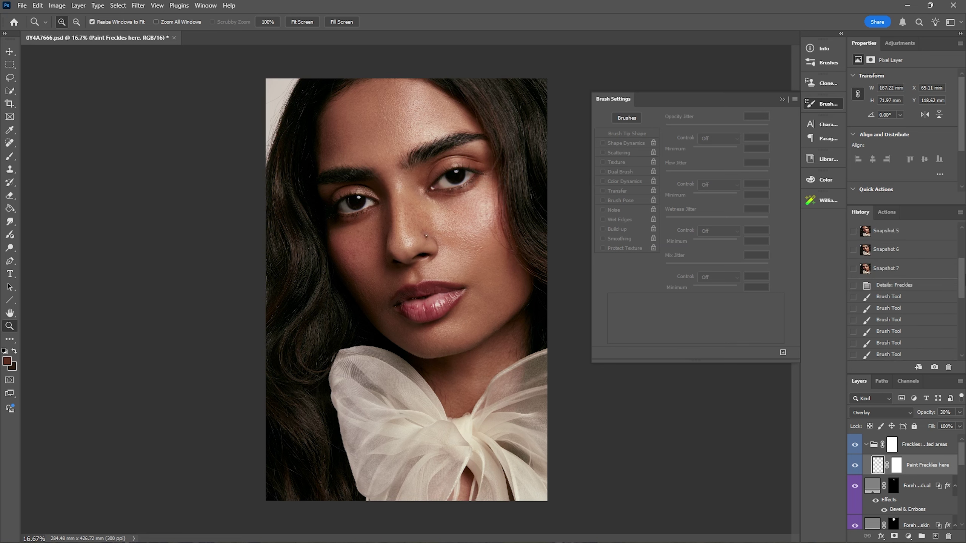
Step: Compare the history snapshots 3, 6 and 7 of the portrait and return to Snapshot 7
scroll(932, 264, "down", 2)
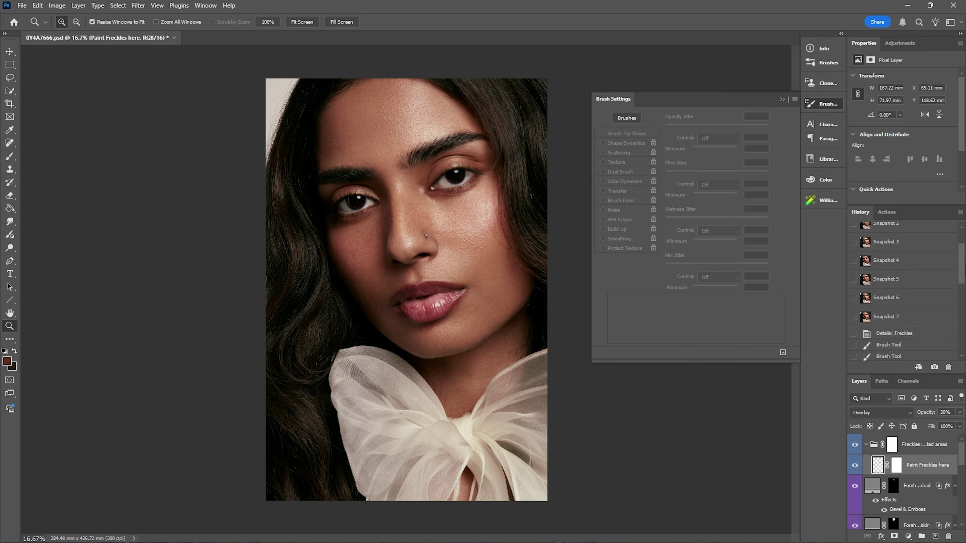
left_click(914, 244)
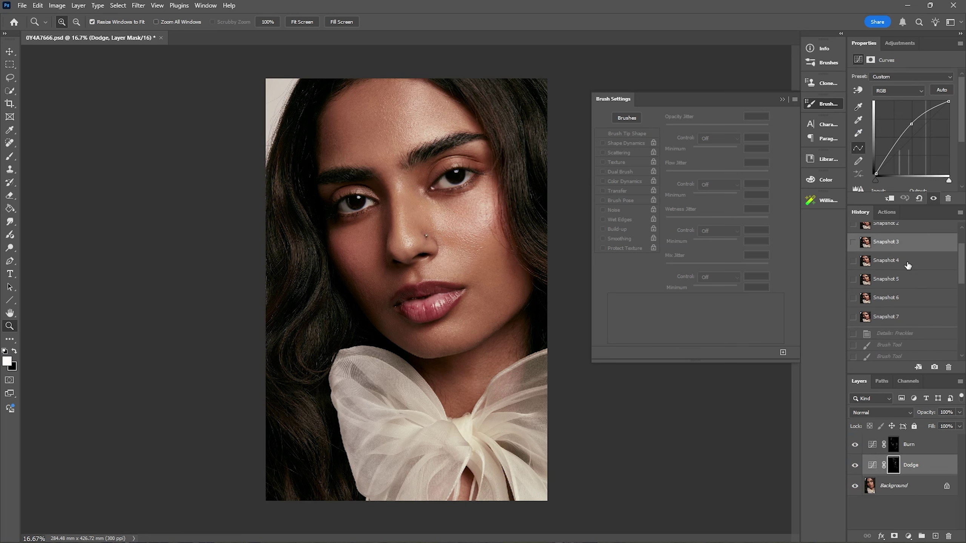
left_click(896, 318)
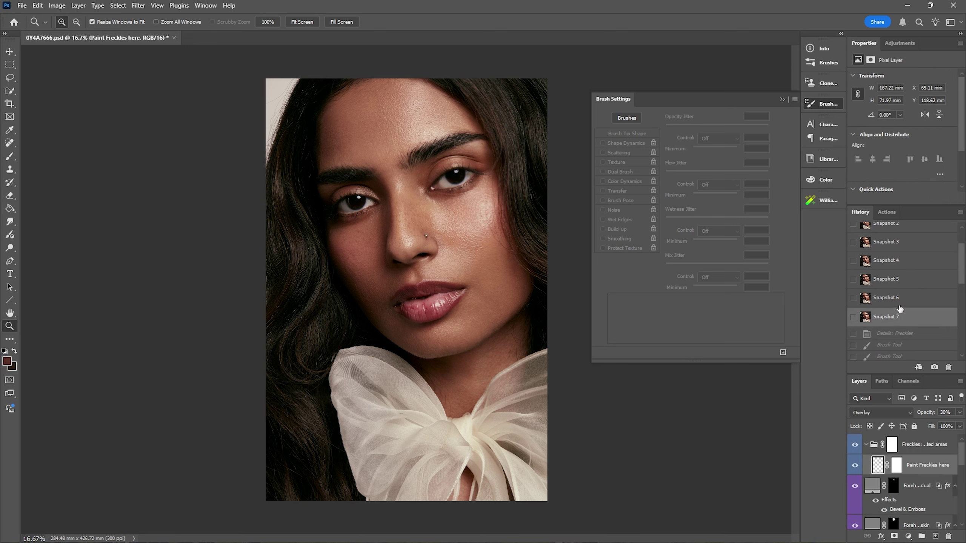
left_click(901, 298)
left_click(897, 323)
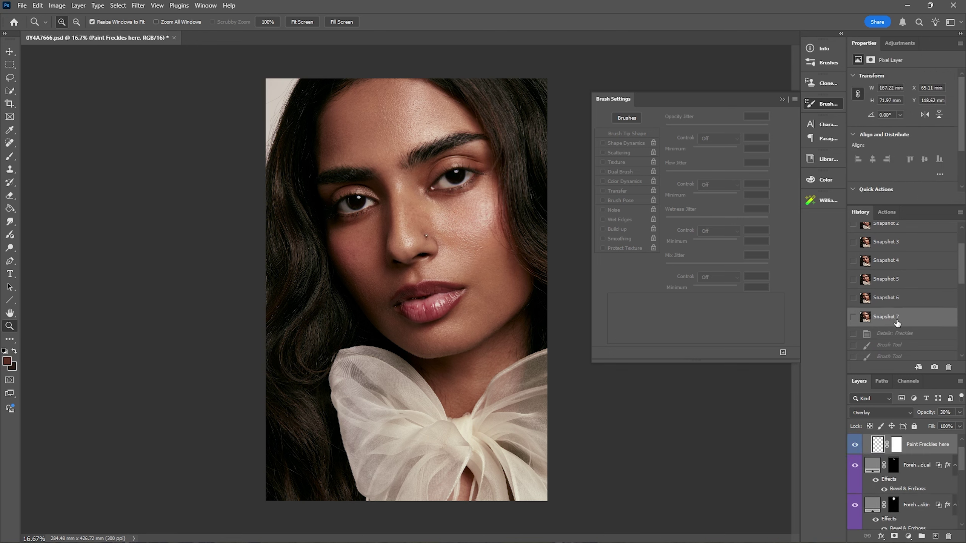
left_click(899, 300)
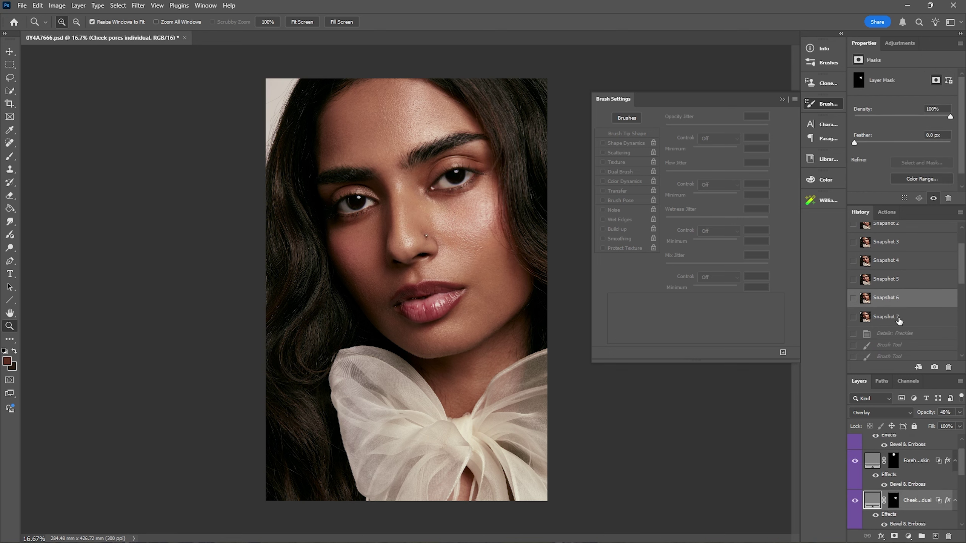
left_click(899, 320)
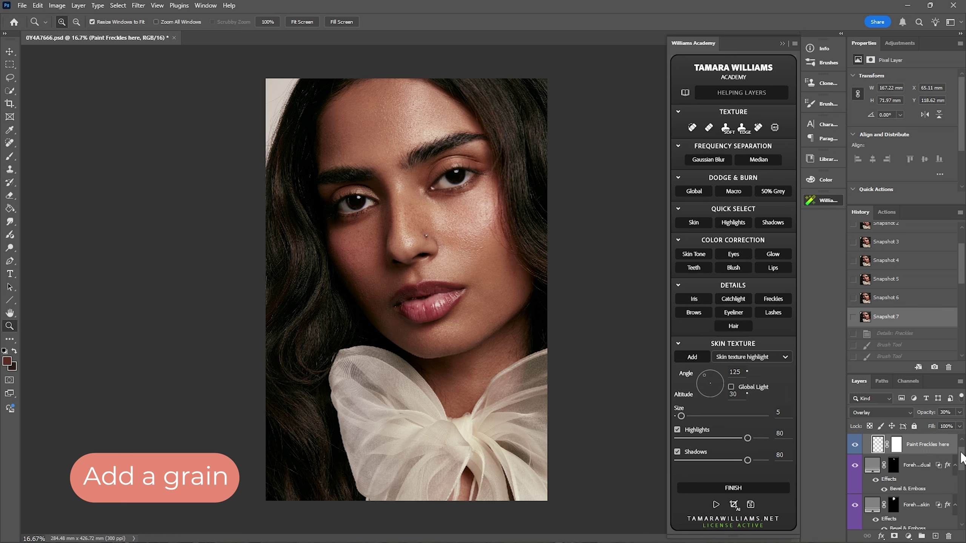
Step: Duplicate the Background layer at the bottom of the layer stack
scroll(962, 457, "down", 5)
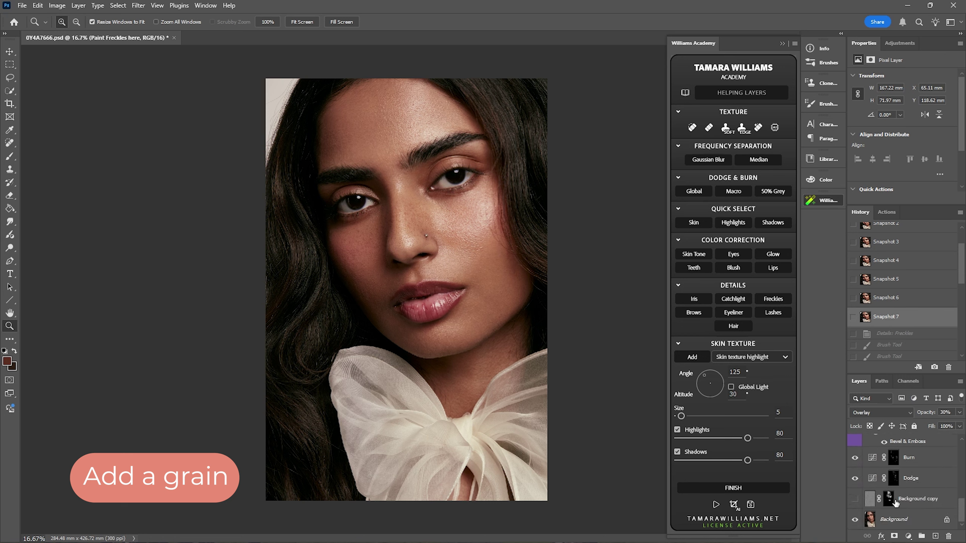
left_click(903, 518)
left_click_drag(900, 513, 936, 536)
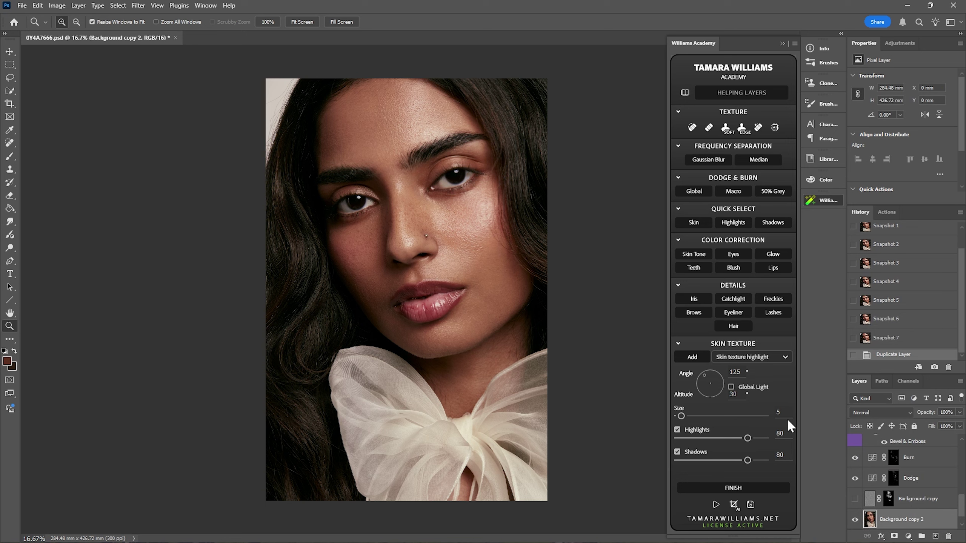
Step: Add monochromatic noise of 11.07% with Uniform distribution to the Background copy 2 layer
left_click(138, 5)
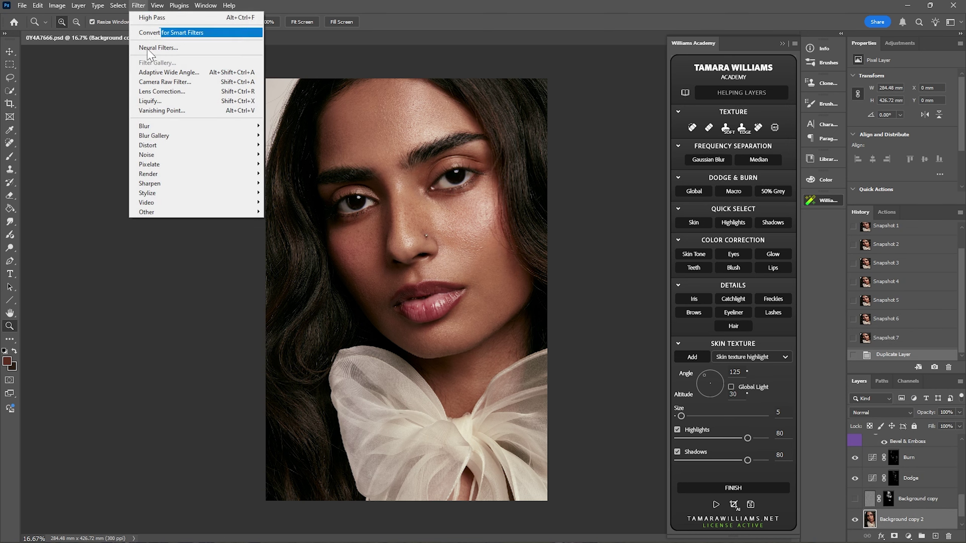
mouse_move(183, 154)
left_click(279, 151)
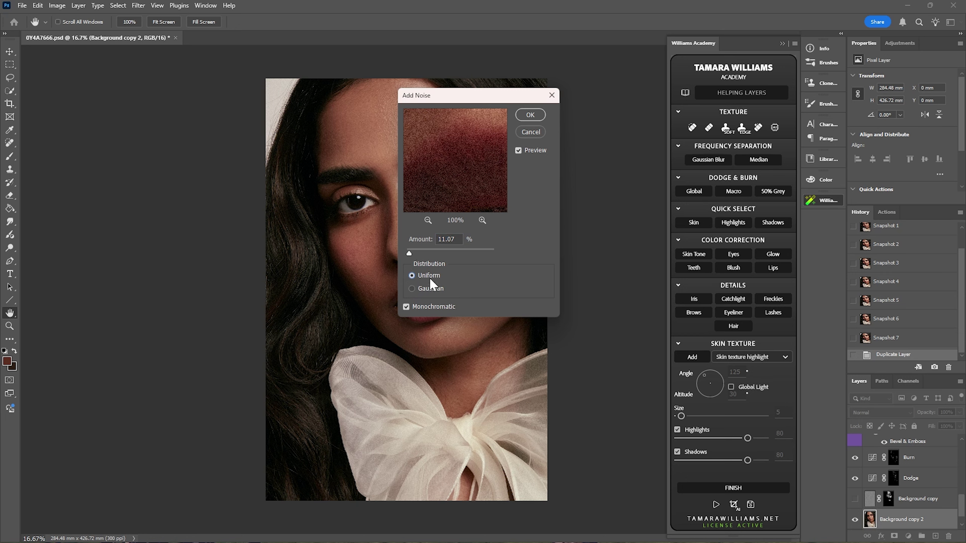
left_click(411, 288)
left_click(419, 278)
left_click(406, 307)
left_click(529, 115)
key("z")
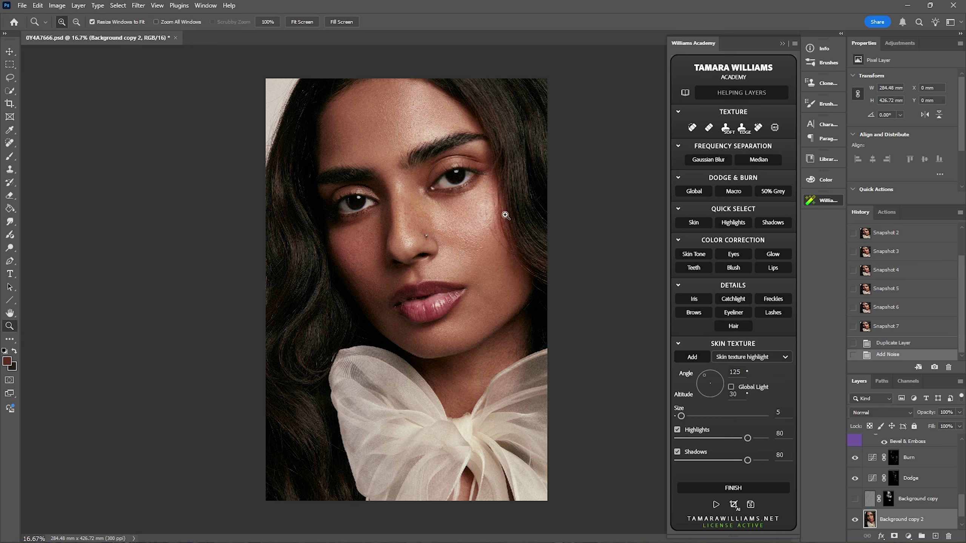
Step: Soften the grain on Background copy 2 with a Gaussian Blur of 1.4 pixels
left_click(139, 6)
mouse_move(228, 135)
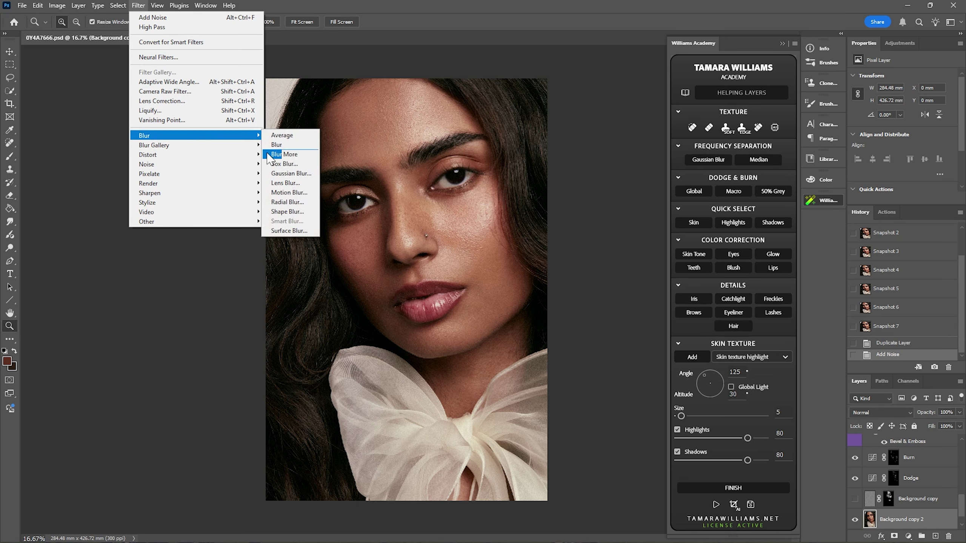
left_click(285, 173)
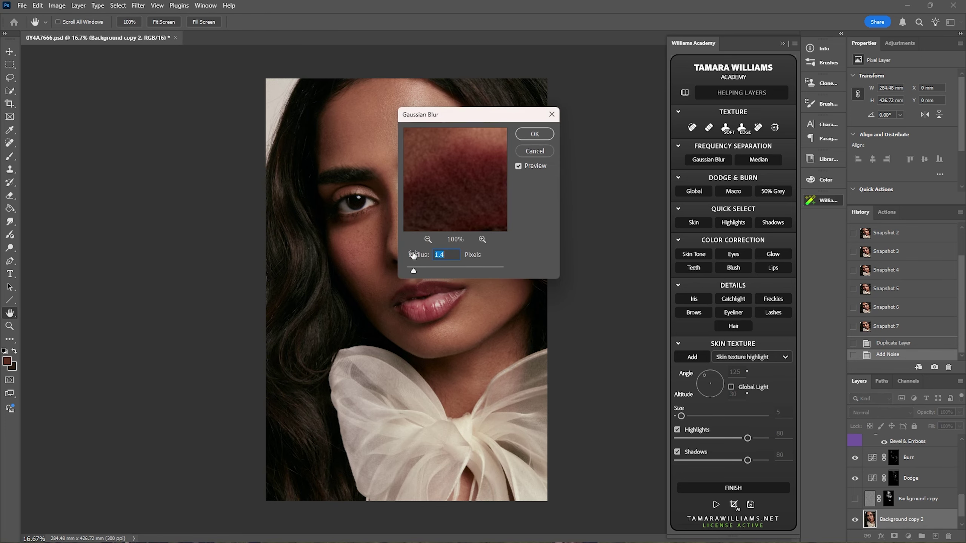
left_click(531, 132)
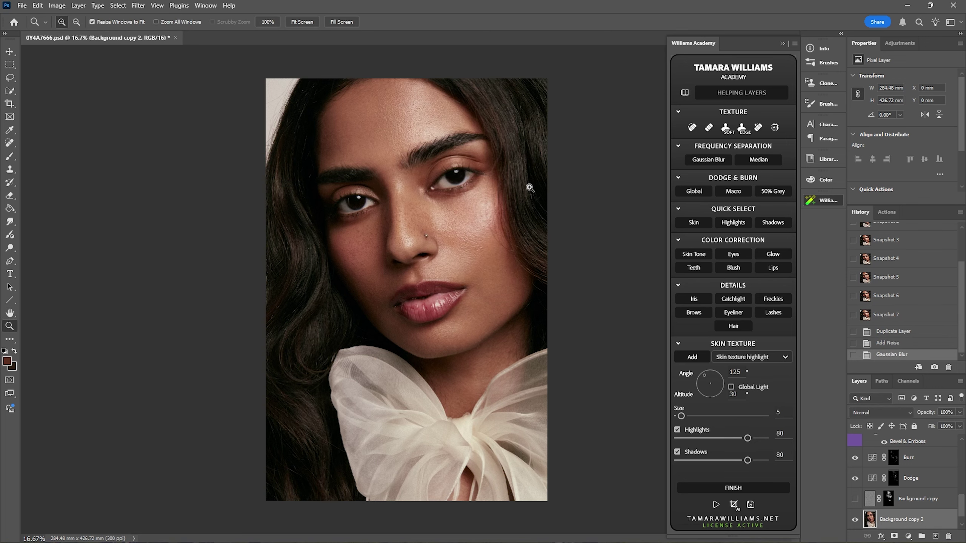
Step: Examine the cheek and lips at 50% zoom with the Background copy 2 grain layer hidden and shown
left_click(458, 229)
left_click(470, 255)
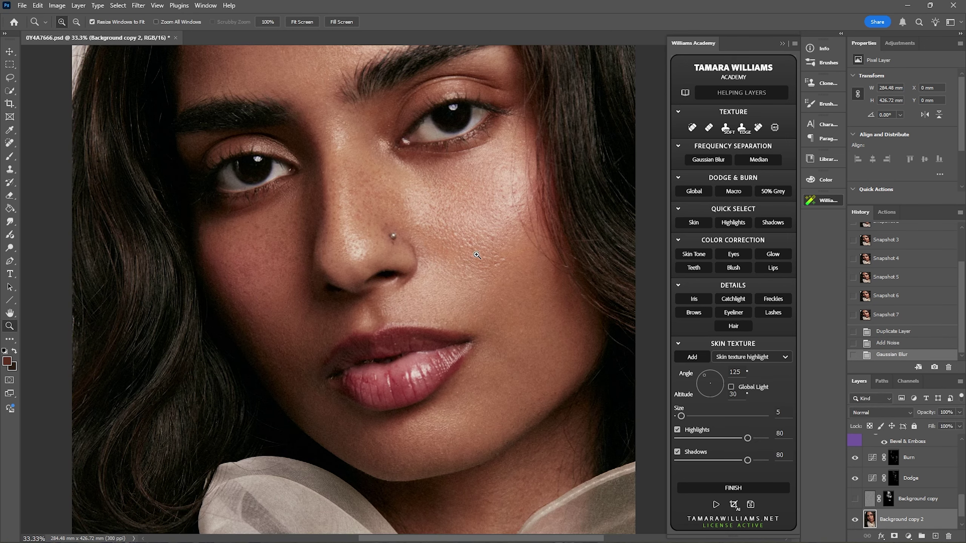
left_click(531, 259)
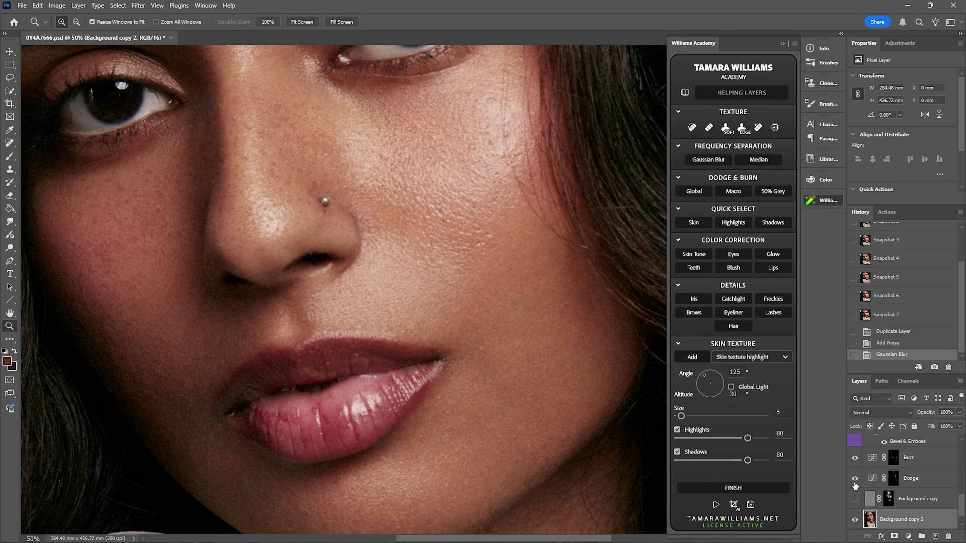
left_click(855, 520)
left_click(854, 520)
left_click(855, 519)
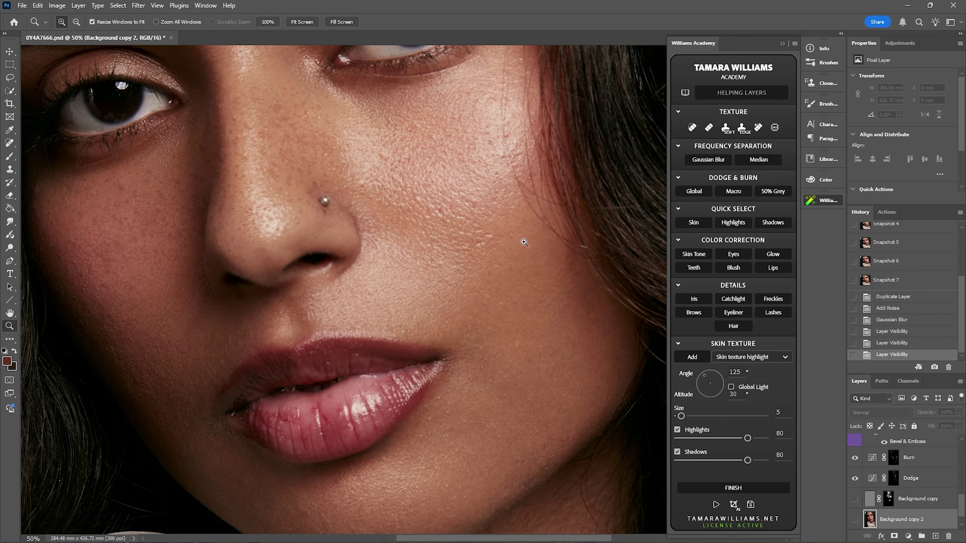
left_click(855, 519)
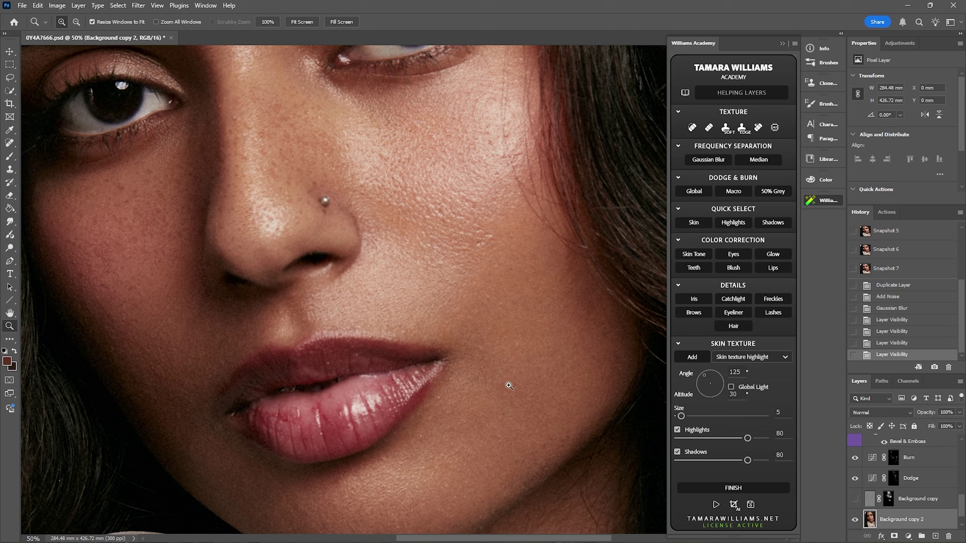
Step: Lower the Background copy 2 grain layer's opacity to 46%
scroll(913, 485, "down", 1)
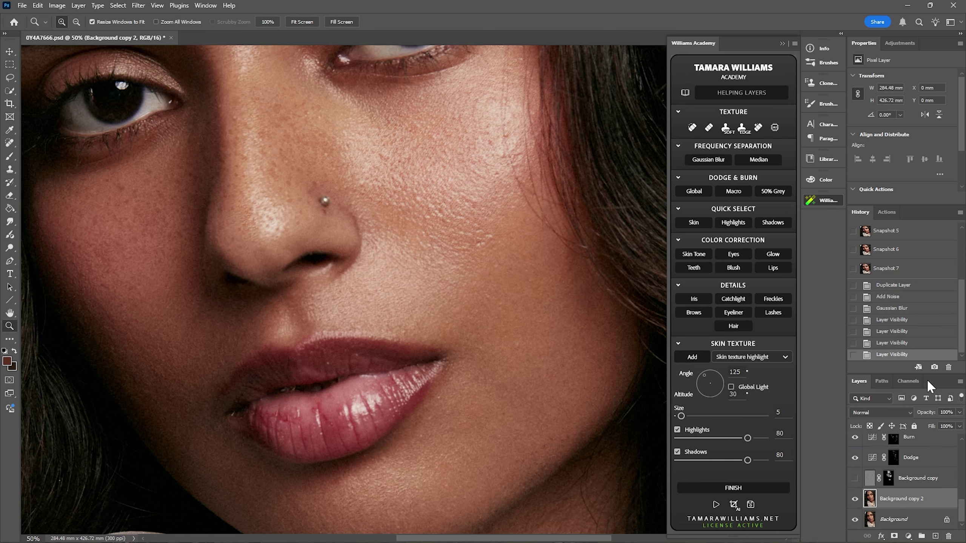
left_click(959, 412)
left_click_drag(957, 423, 935, 423)
key("ctrl+0")
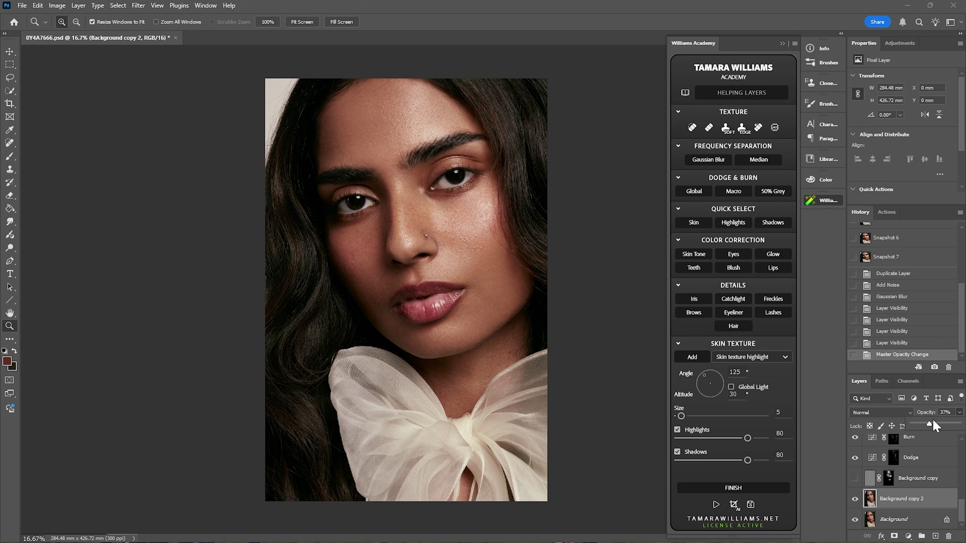
left_click_drag(934, 422, 933, 421)
Step: Compare the portrait with and without the grain layer, both whole and at 50% zoom around the lips and chin
left_click(855, 499)
left_click(855, 499)
left_click(494, 277)
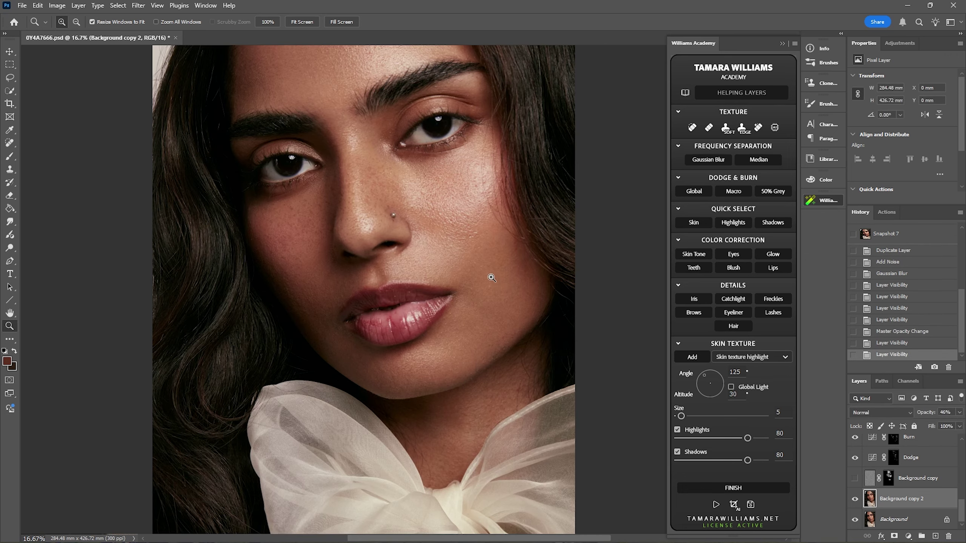
left_click(495, 279)
left_click(496, 279)
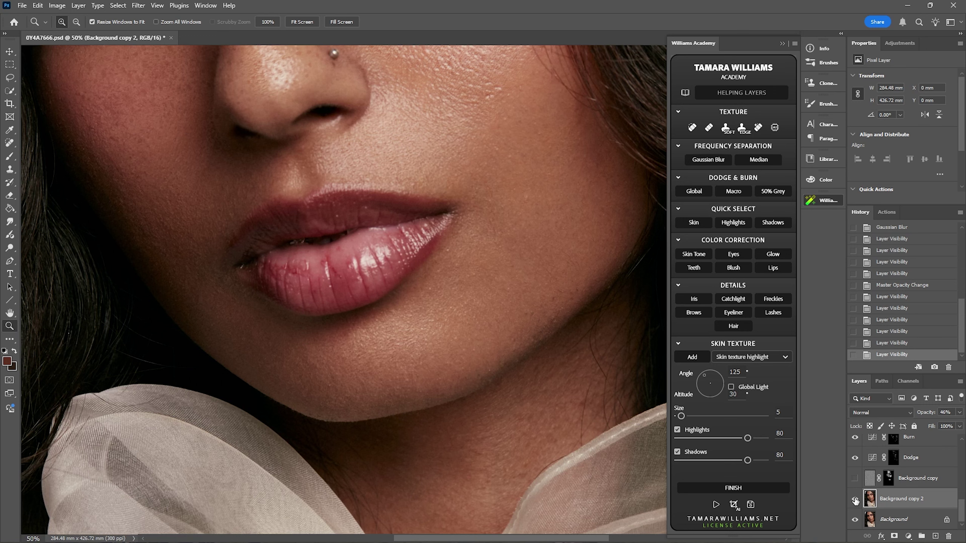
left_click(855, 499)
left_click(855, 499)
left_click(854, 499)
left_click(854, 499)
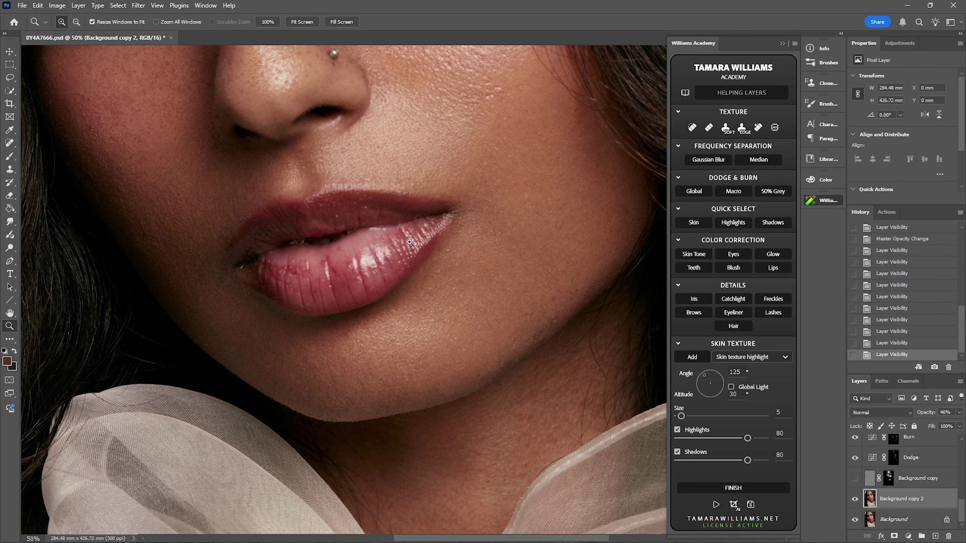
key("ctrl+0")
right_click(483, 223)
left_click(499, 279)
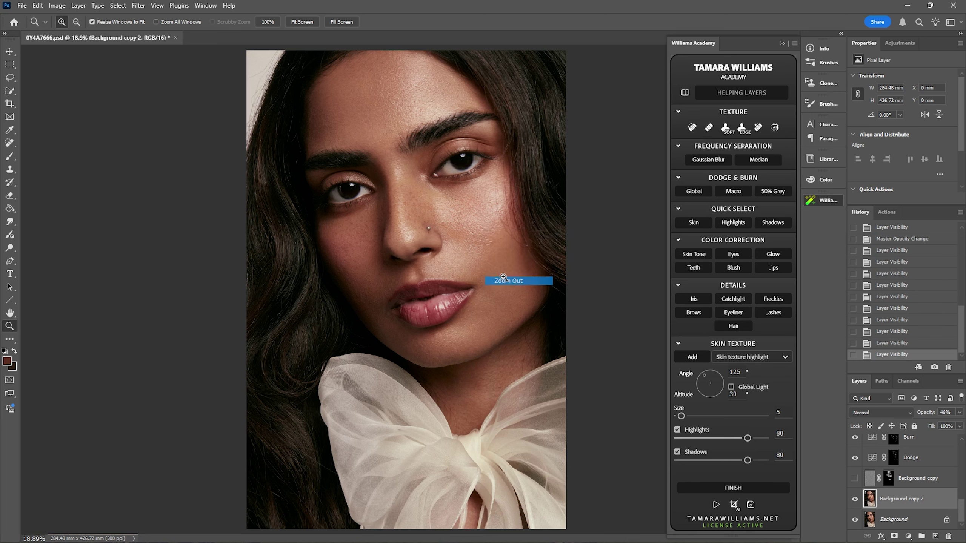